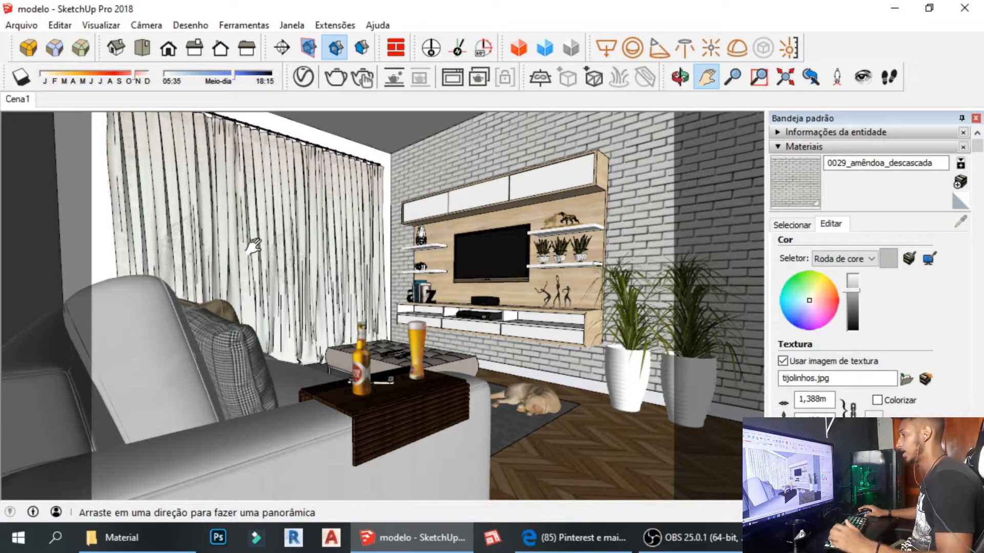
Select the brick wall, curtain wall and ceiling faces, opening and dismissing the brick wall's context menu.
key(space)
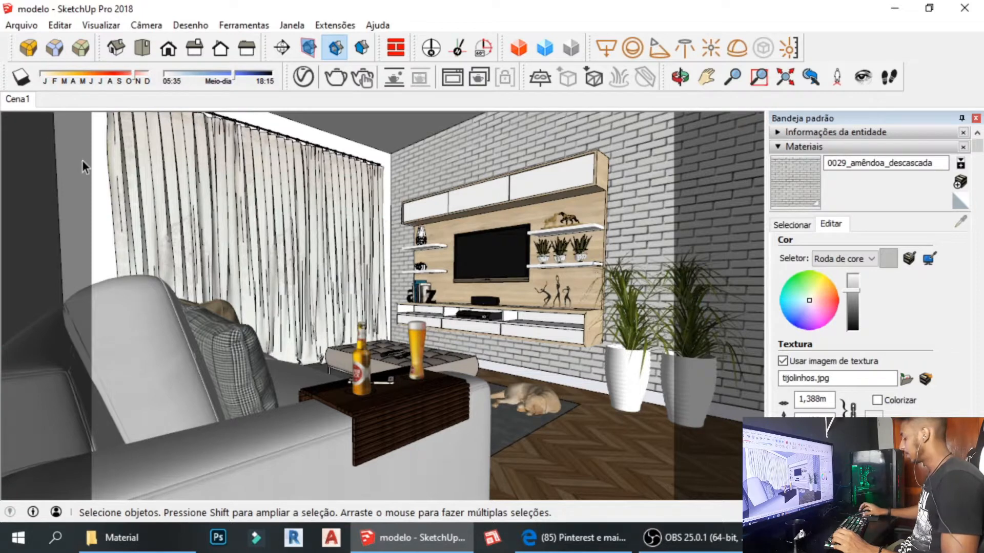
click(431, 189)
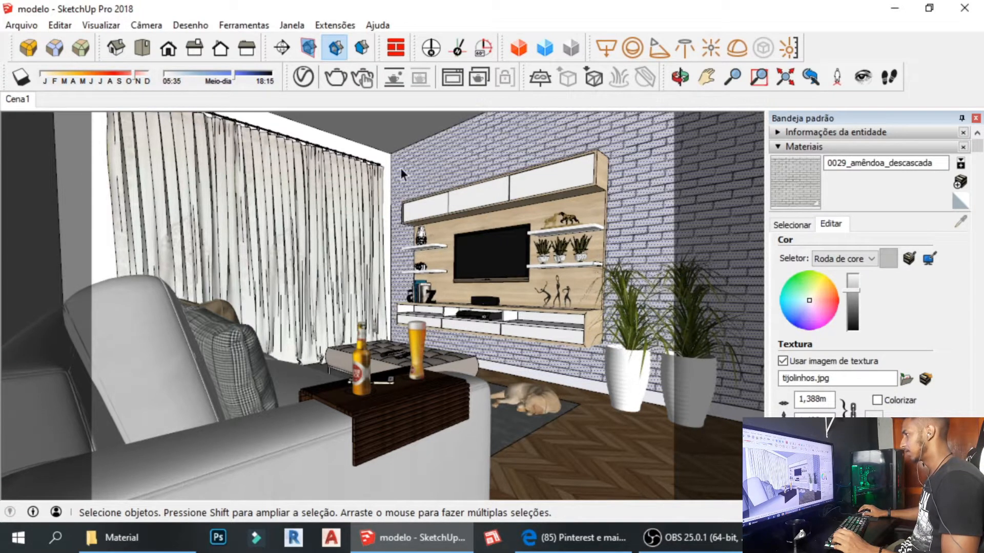
click(357, 156)
click(389, 133)
click(410, 150)
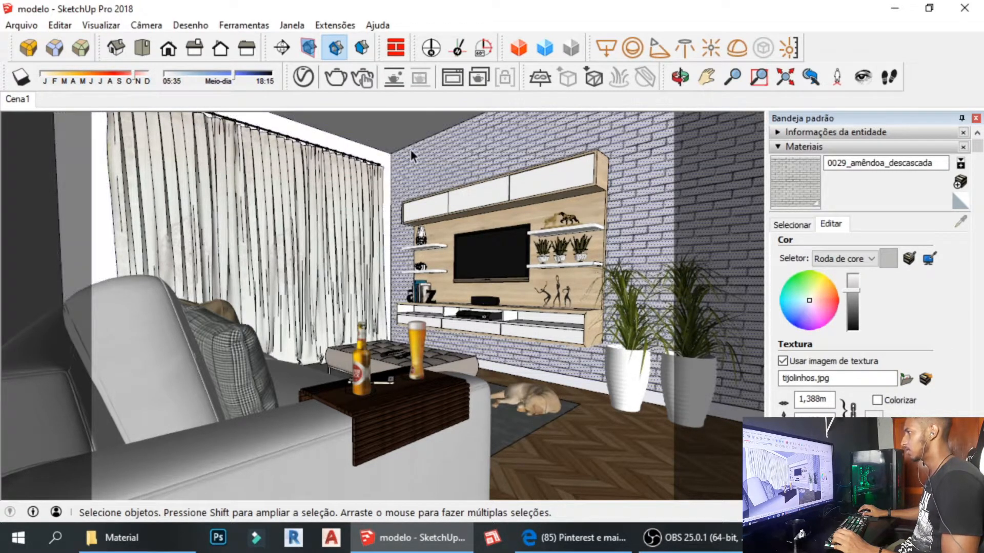
click(377, 159)
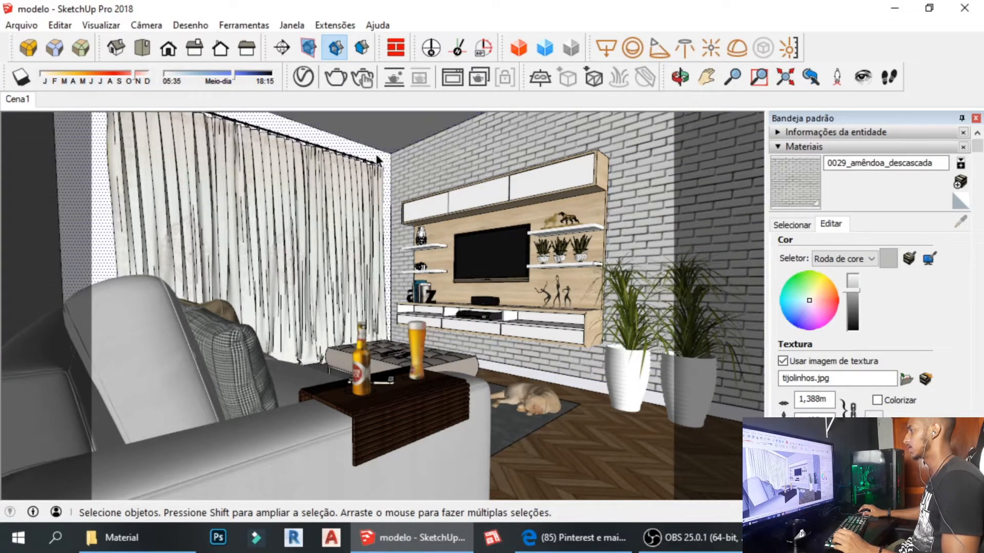
right_click(434, 161)
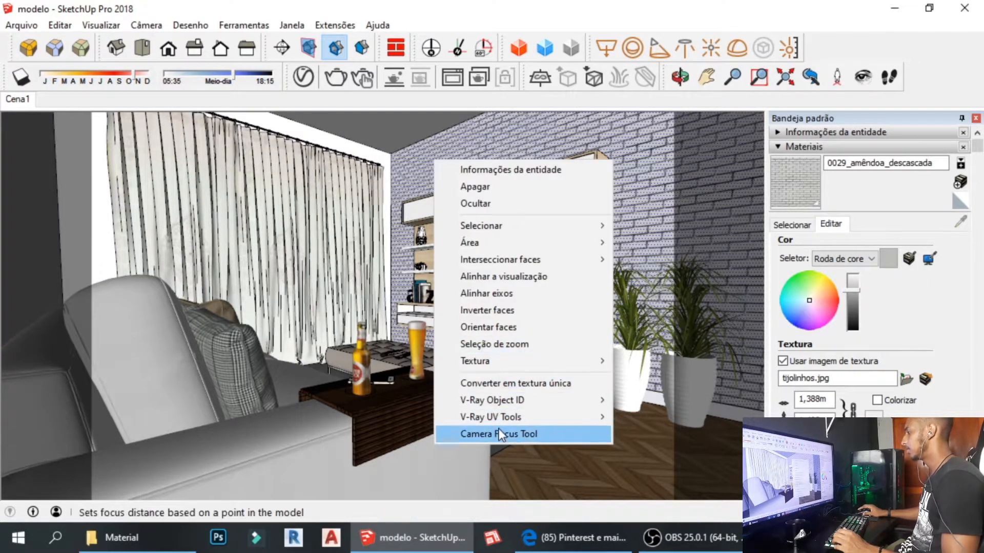
click(399, 132)
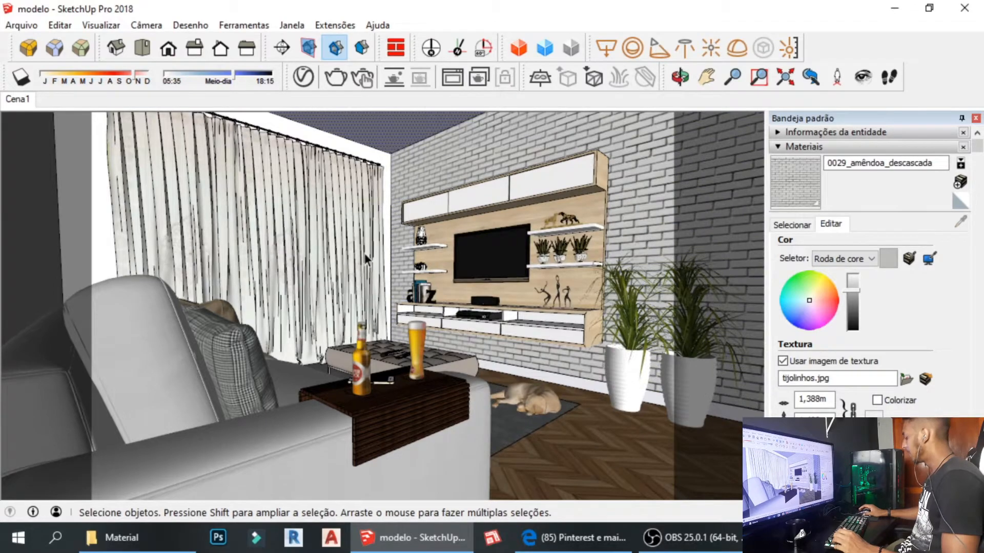
Zoom in close on the TV wall unit and curtains.
scroll(365, 254, up, 2)
scroll(407, 242, up, 5)
scroll(407, 242, down, 6)
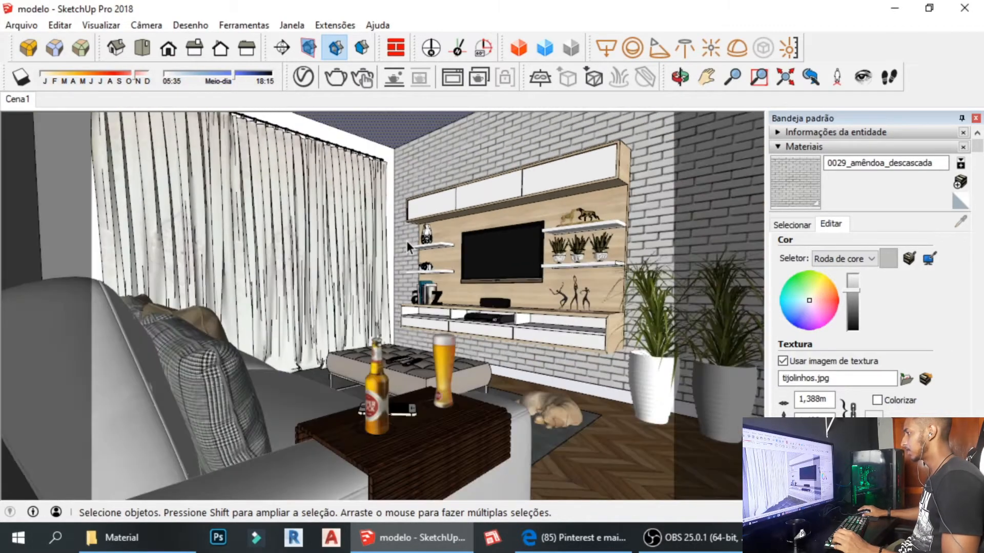
scroll(407, 242, down, 2)
scroll(406, 242, up, 4)
scroll(407, 242, down, 3)
scroll(400, 337, up, 4)
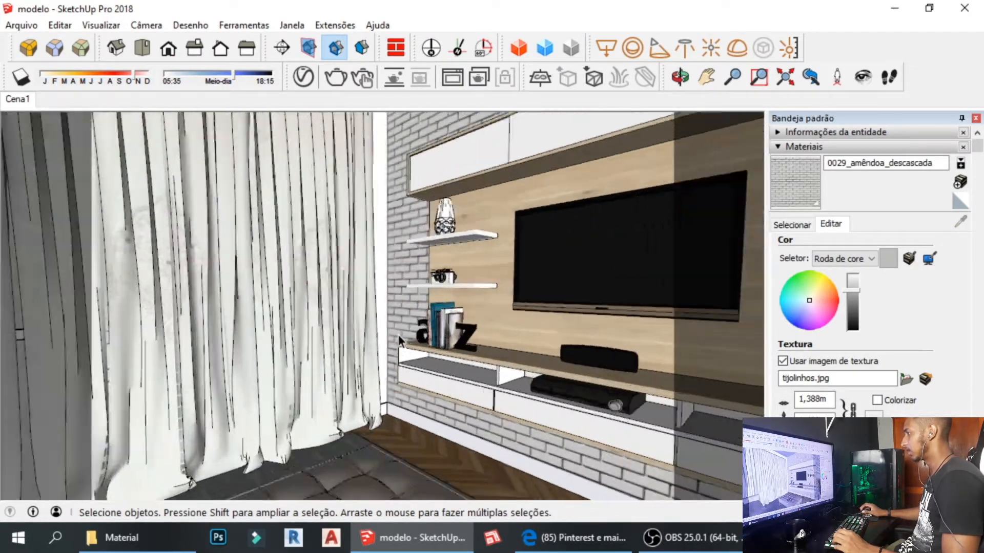
scroll(400, 340, up, 1)
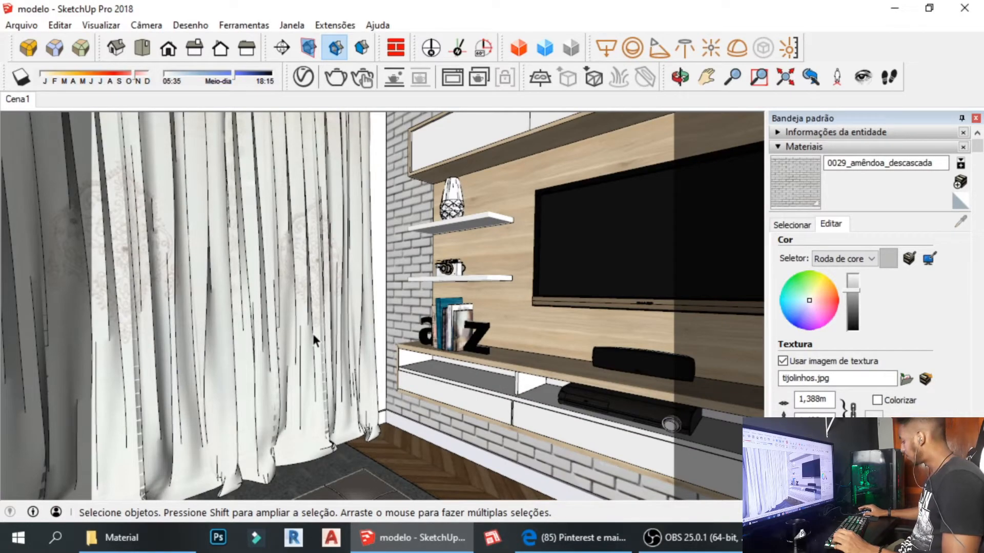
Orbit the view around toward the TV wall.
key(o)
drag(309, 331, 399, 337)
middle_drag(398, 337, 368, 307)
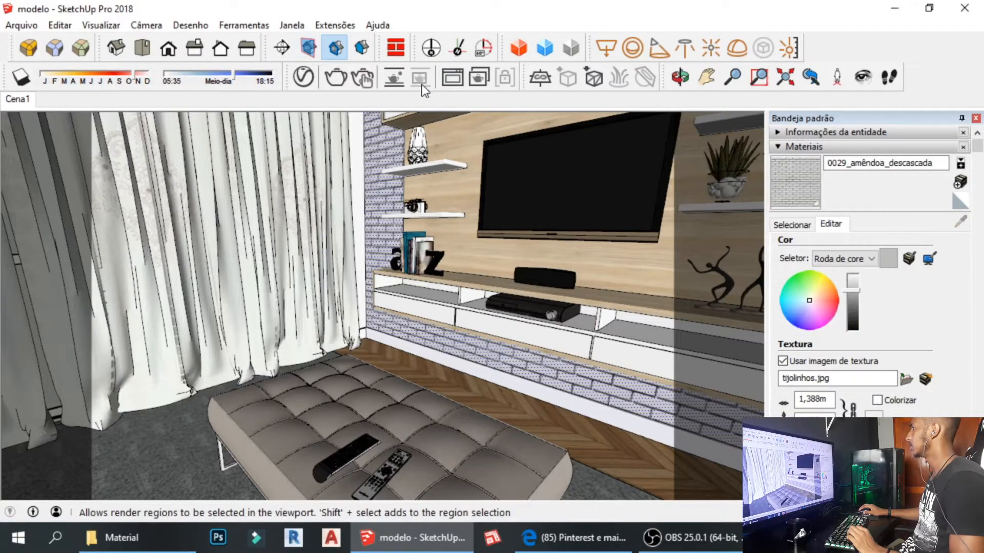
middle_drag(367, 296, 365, 290)
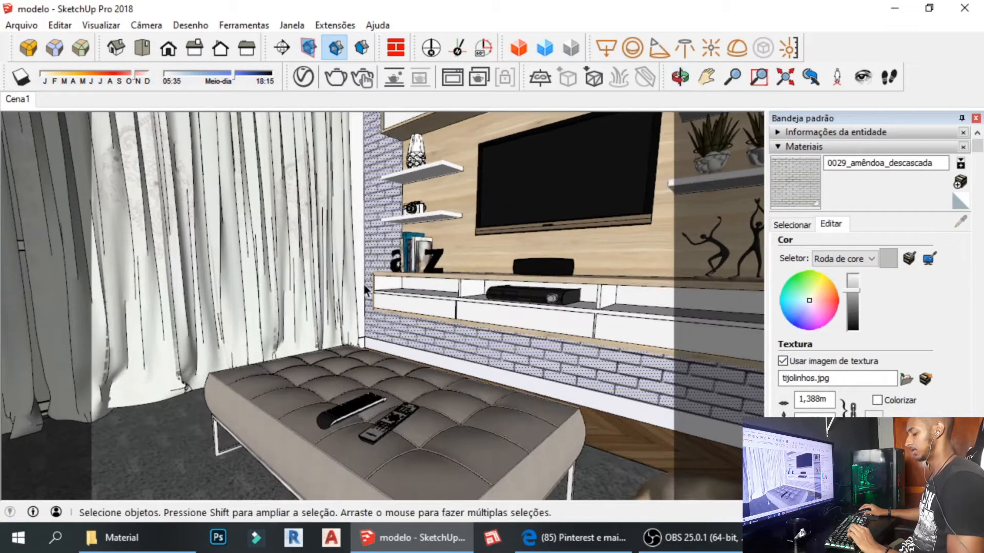
Pan and orbit to a higher view framing the ottoman, sleeping dog and TV wall.
key(h)
drag(391, 278, 376, 258)
scroll(376, 258, down, 3)
middle_drag(377, 266, 353, 282)
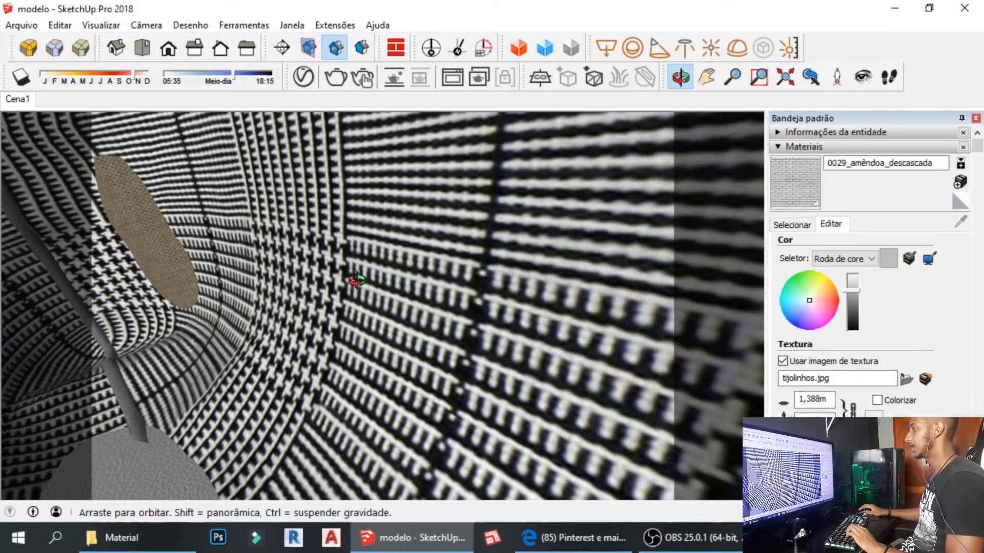
drag(352, 282, 5, 280)
drag(424, 288, 309, 318)
middle_drag(308, 318, 334, 378)
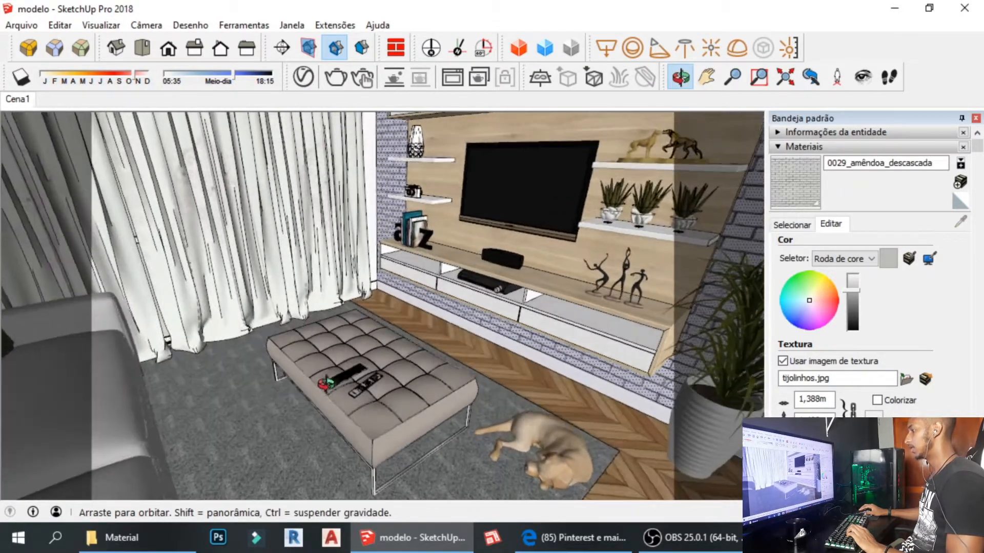
drag(335, 369, 307, 274)
middle_drag(308, 277, 374, 371)
key(space)
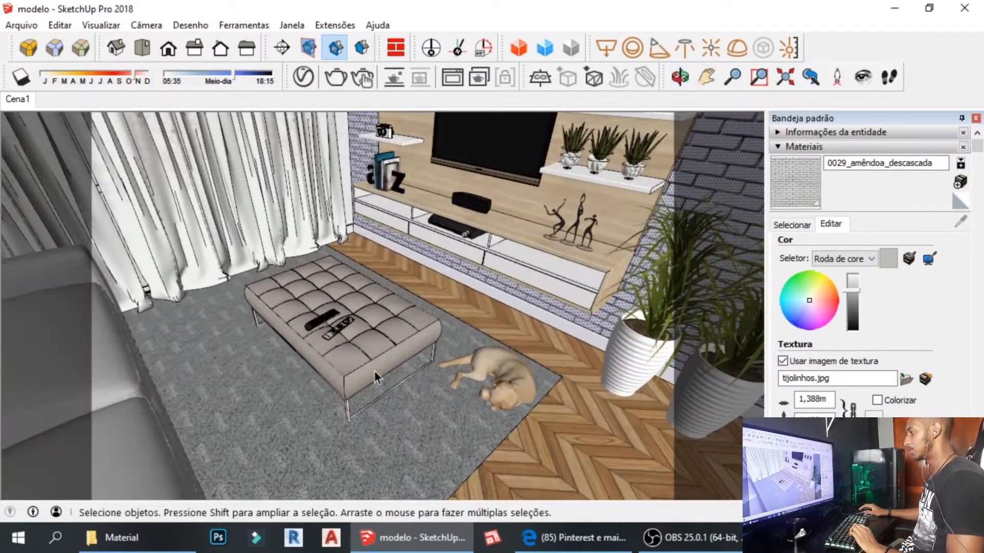
click(358, 364)
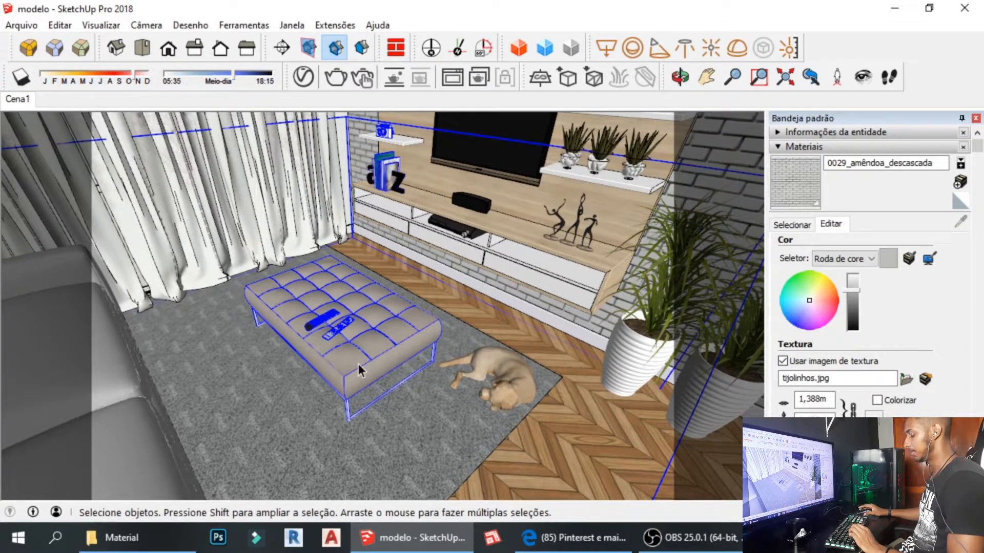
key(m)
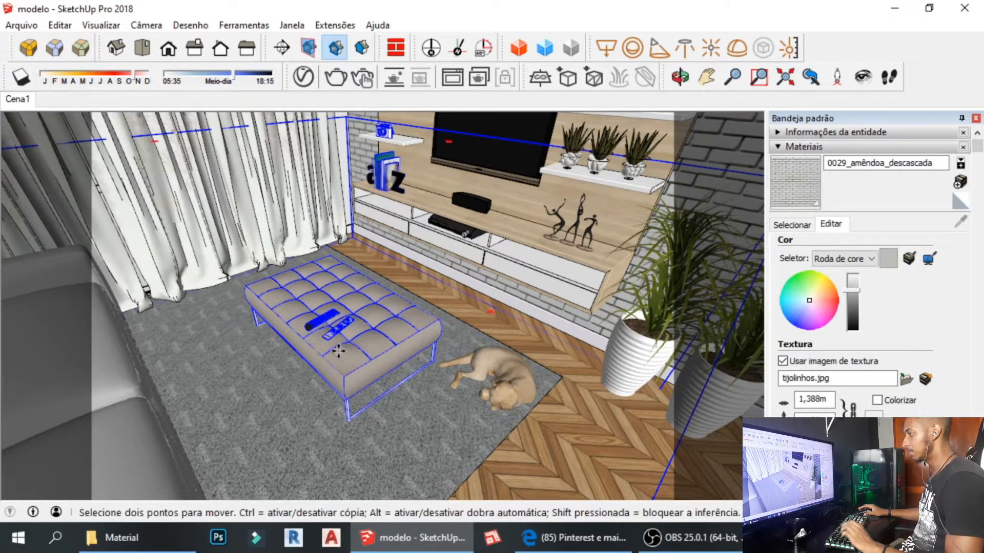
click(304, 337)
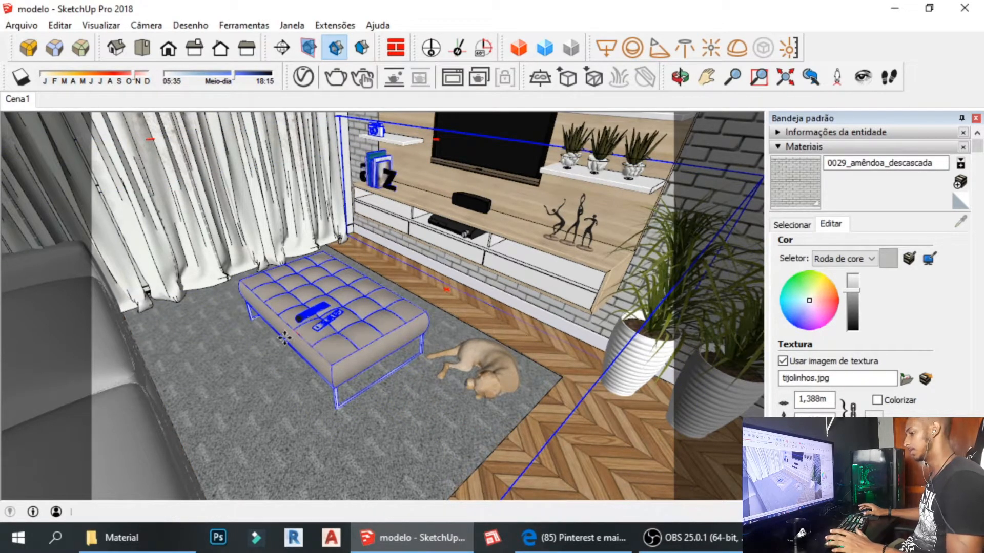
click(296, 351)
key(space)
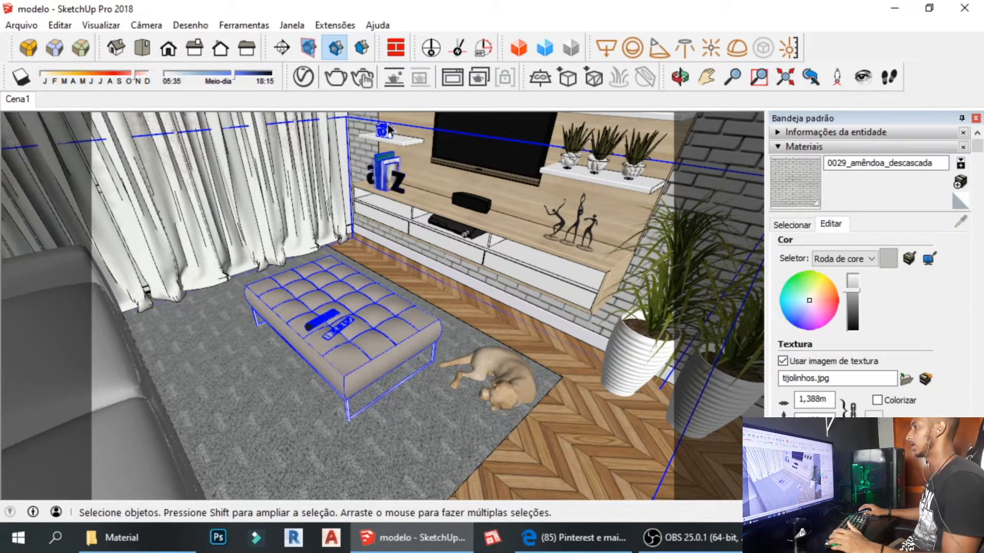
click(367, 125)
Orbit, pan and zoom to a close frontal view of the TV unit shelf.
middle_drag(367, 125, 288, 335)
shift+middle_drag(288, 336, 288, 332)
shift+middle_drag(391, 374, 453, 140)
scroll(460, 168, up, 4)
shift+middle_drag(462, 197, 450, 217)
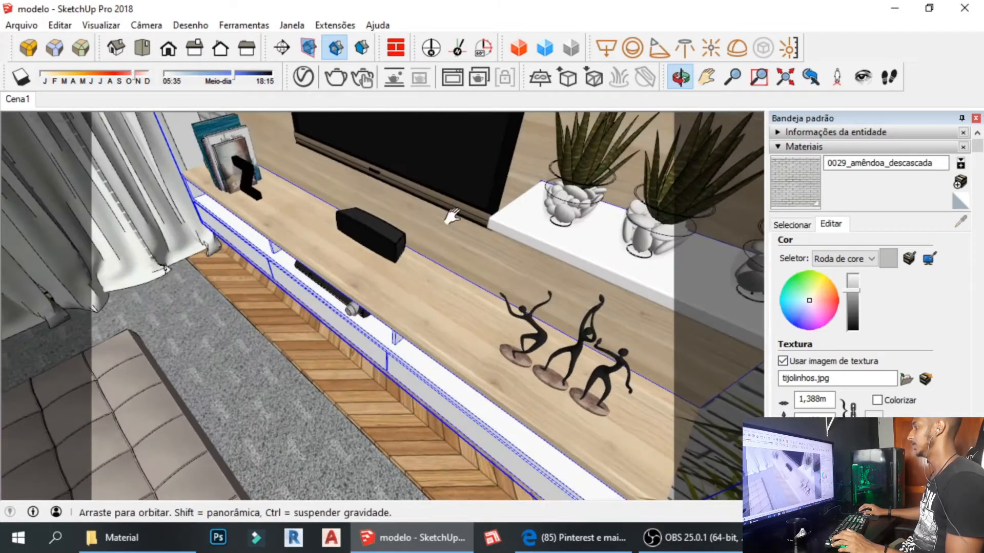
scroll(367, 228, up, 1)
scroll(366, 228, up, 2)
middle_drag(391, 226, 483, 226)
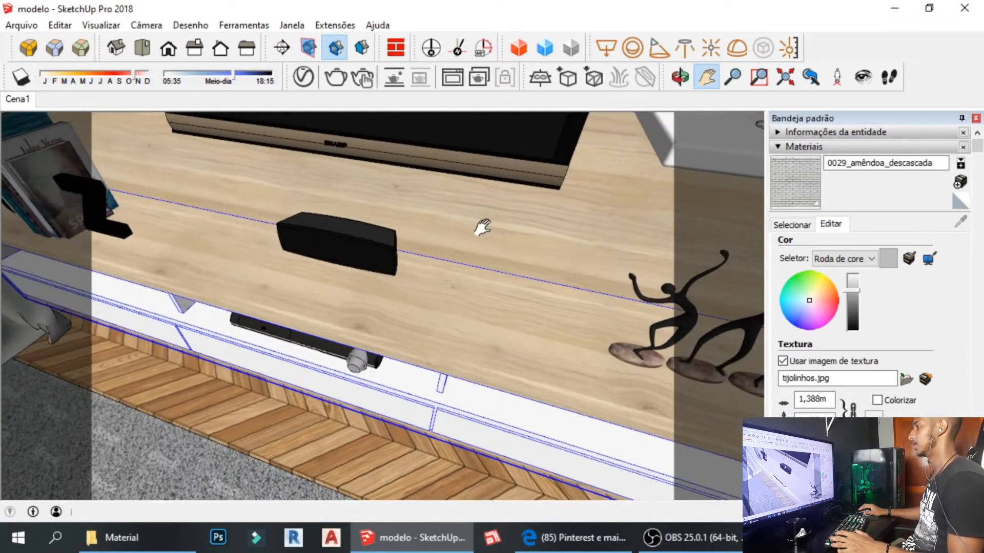
shift+middle_drag(323, 281, 431, 304)
Select the black speaker and rotate it about its edge on the shelf.
click(336, 278)
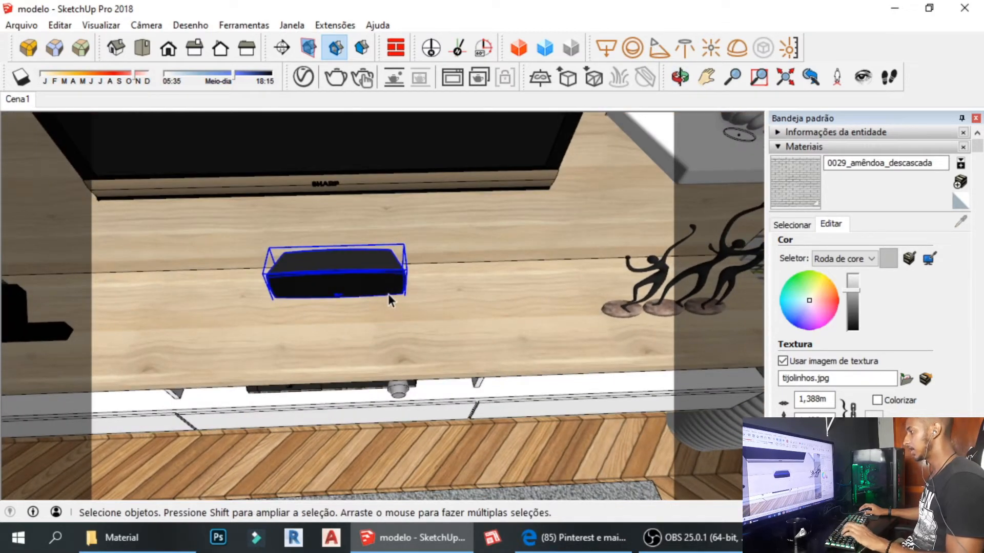
key(q)
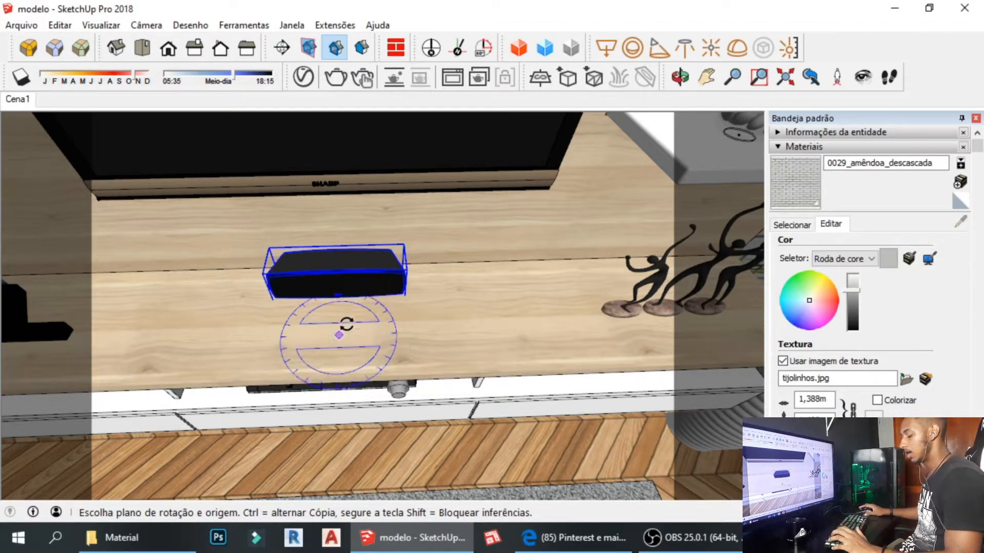
click(331, 336)
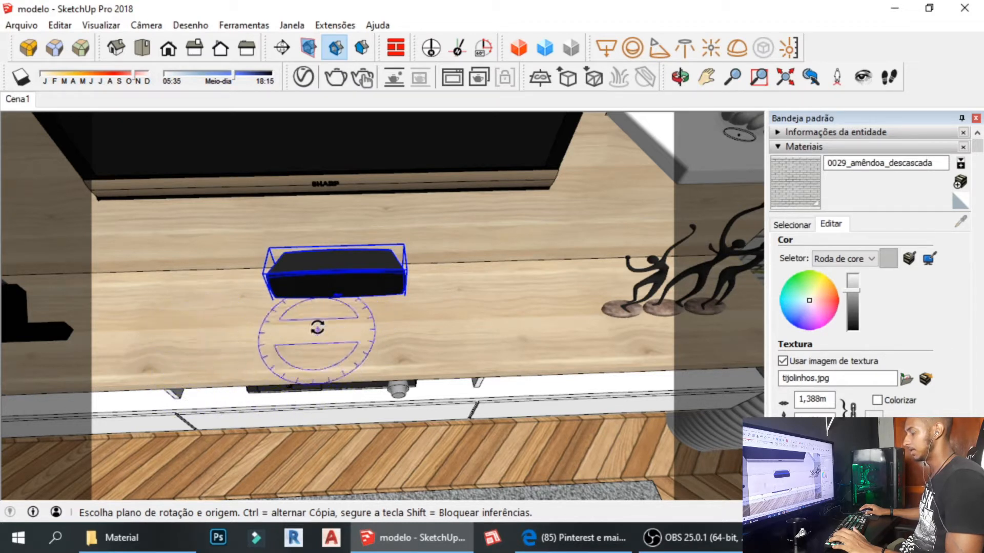
click(328, 297)
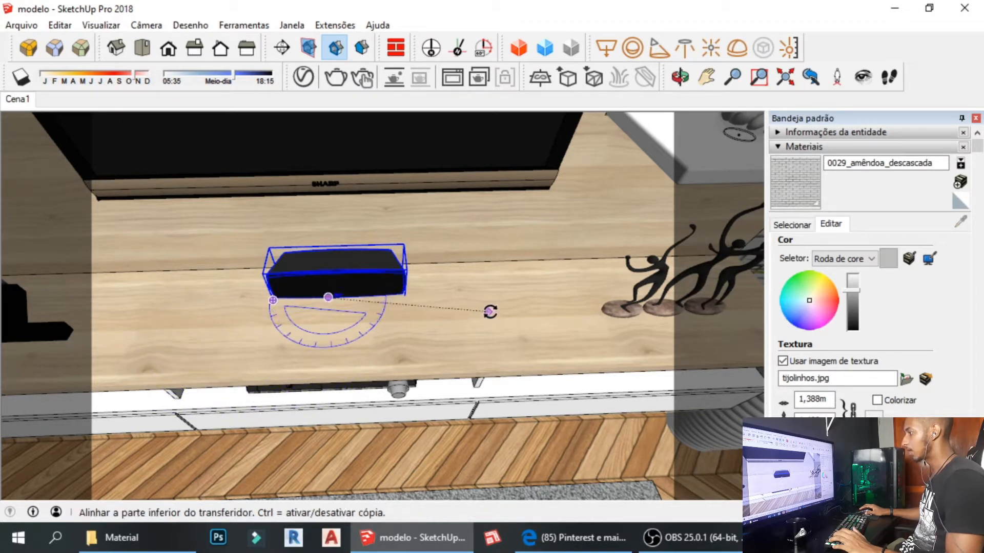
click(516, 295)
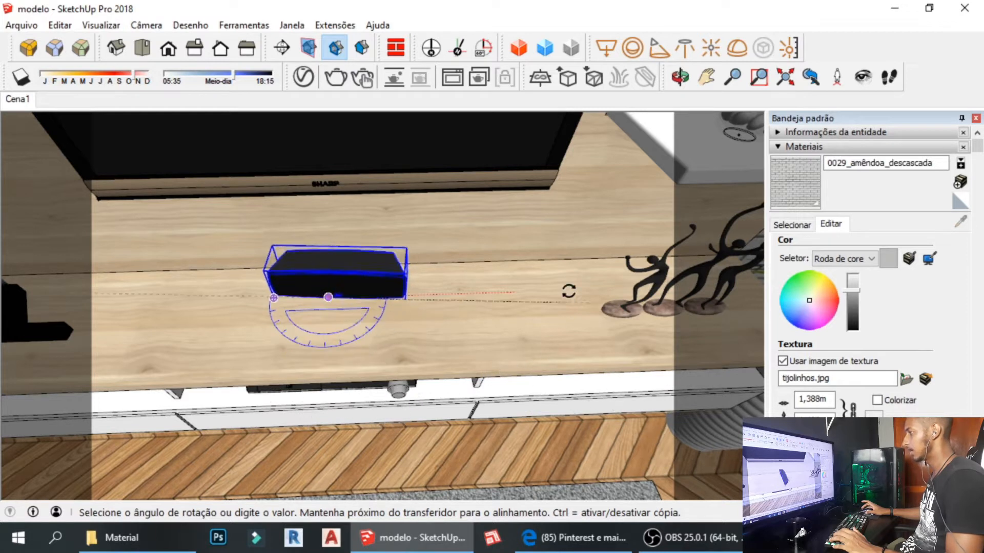
click(505, 306)
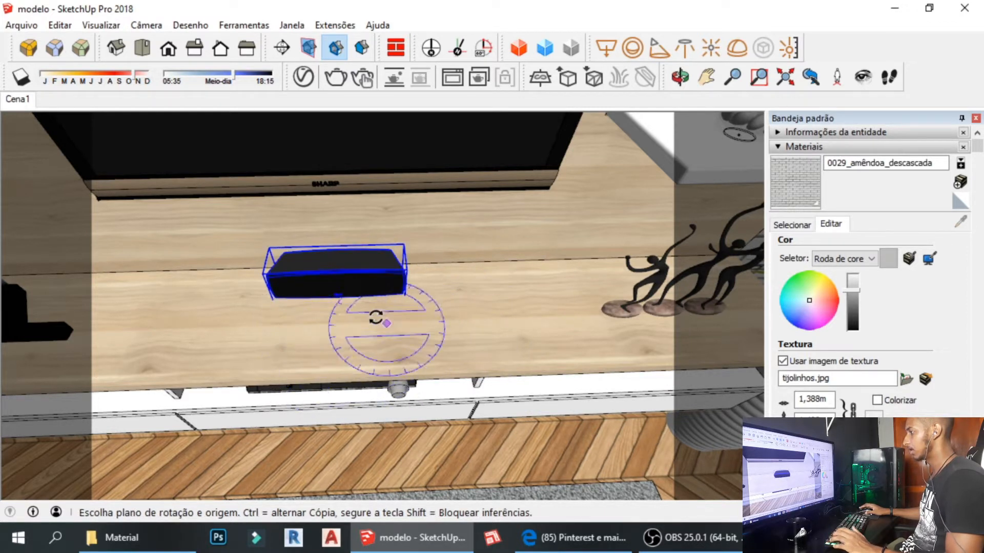
Reselect the speaker, square it with a corner rotation, and orbit to a frontal TV-wall view.
key(space)
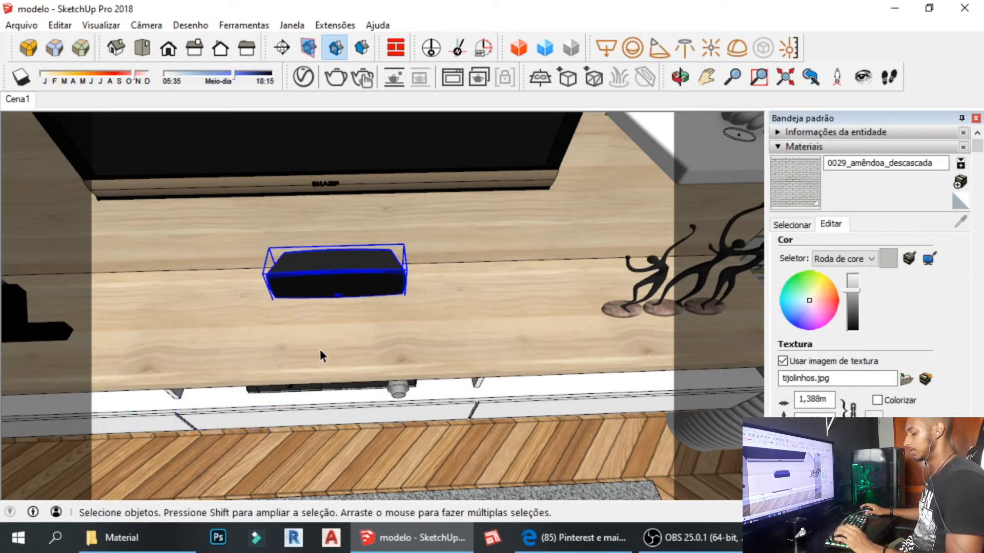
key(q)
key(space)
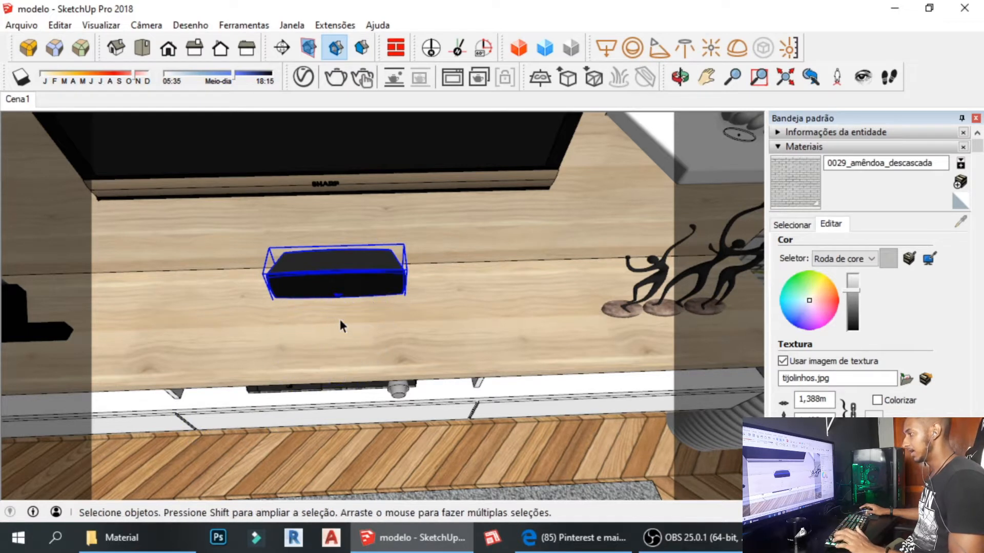
click(426, 344)
click(344, 272)
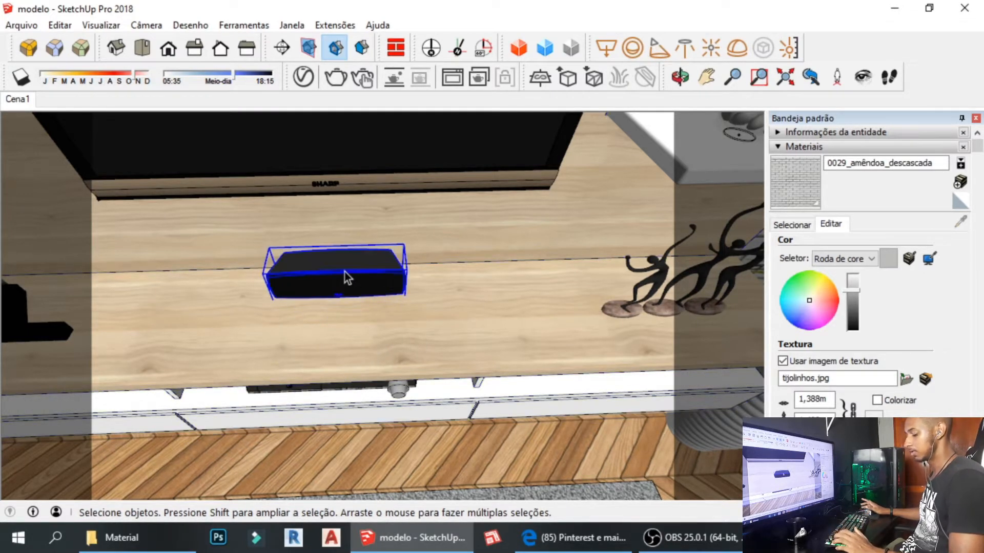
key(q)
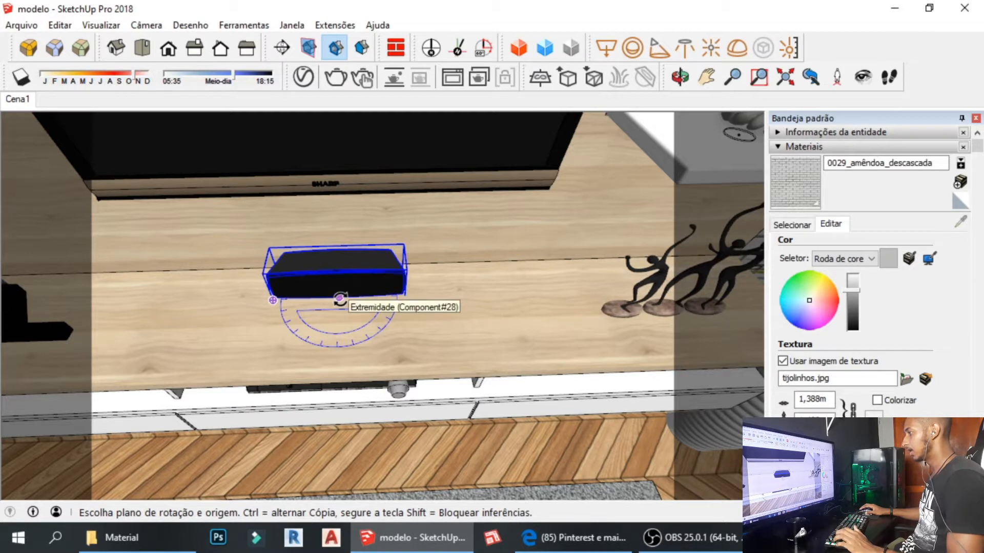
click(338, 297)
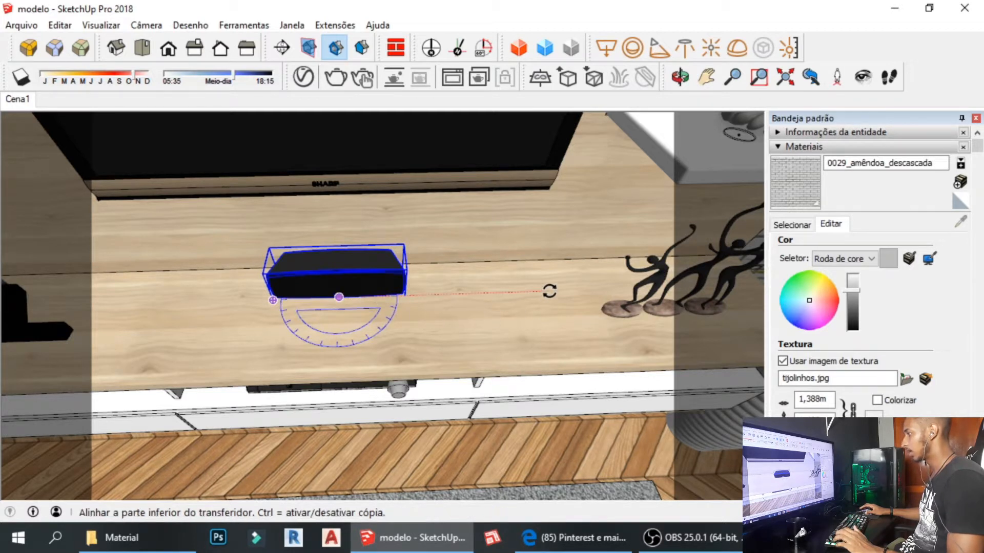
click(549, 291)
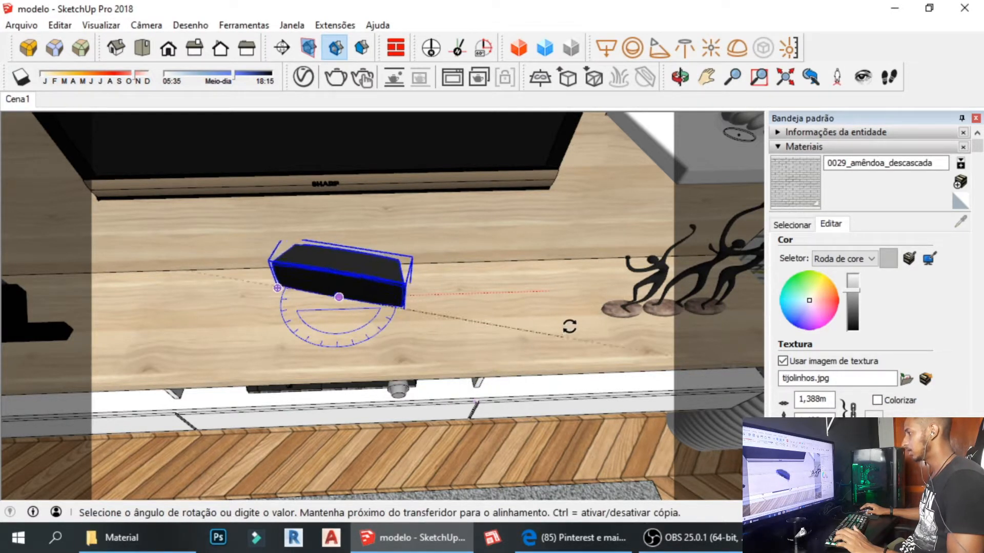
click(567, 328)
key(space)
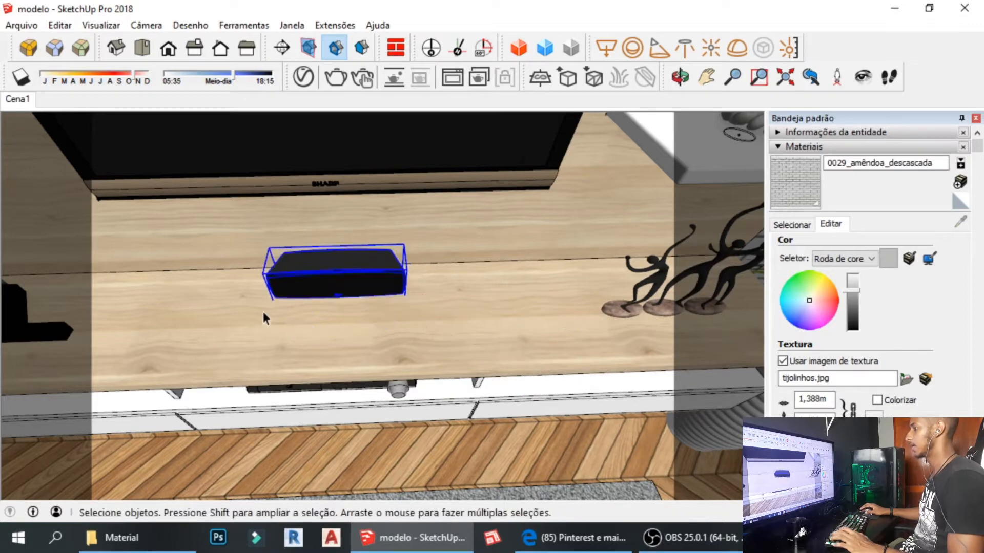
middle_drag(262, 318, 213, 219)
shift+middle_drag(323, 301, 296, 319)
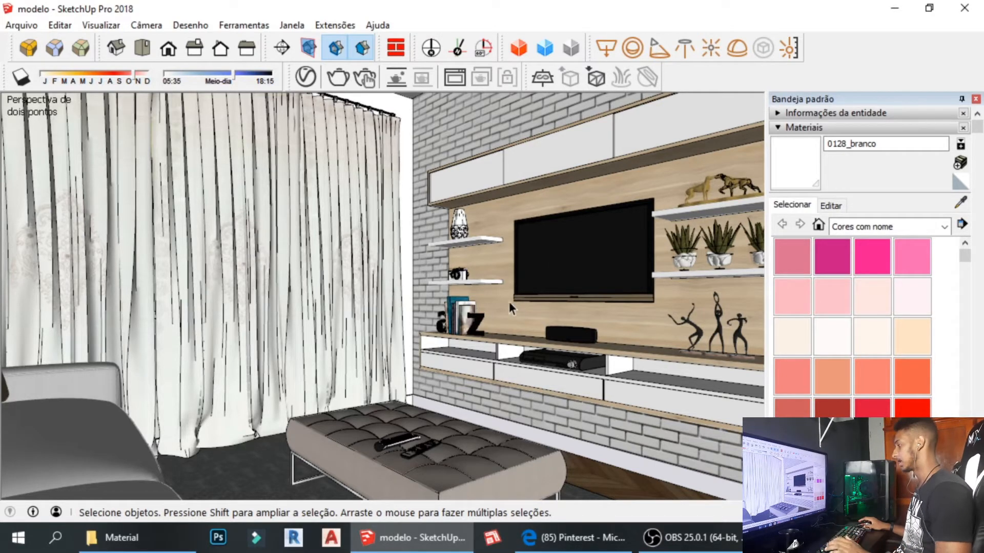
click(579, 533)
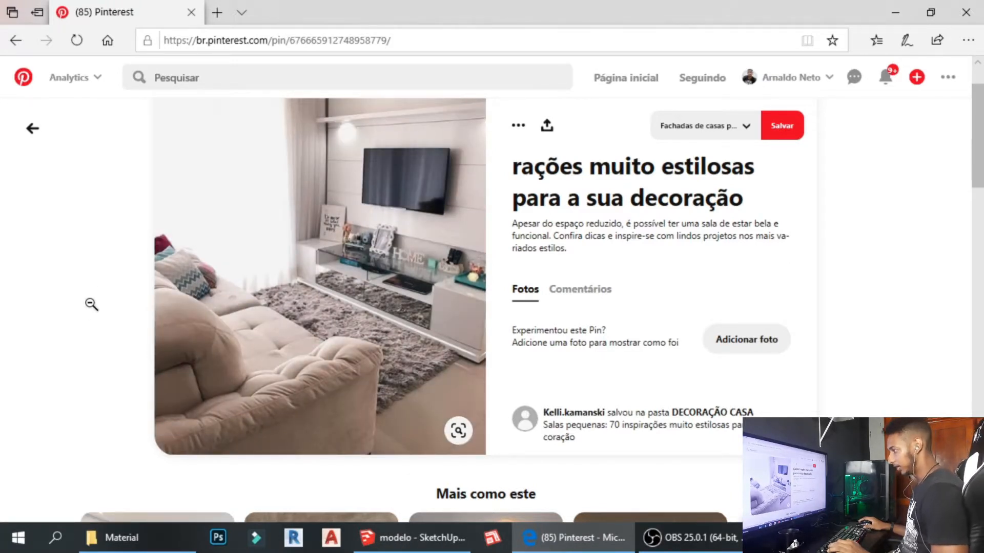
scroll(91, 304, up, 2)
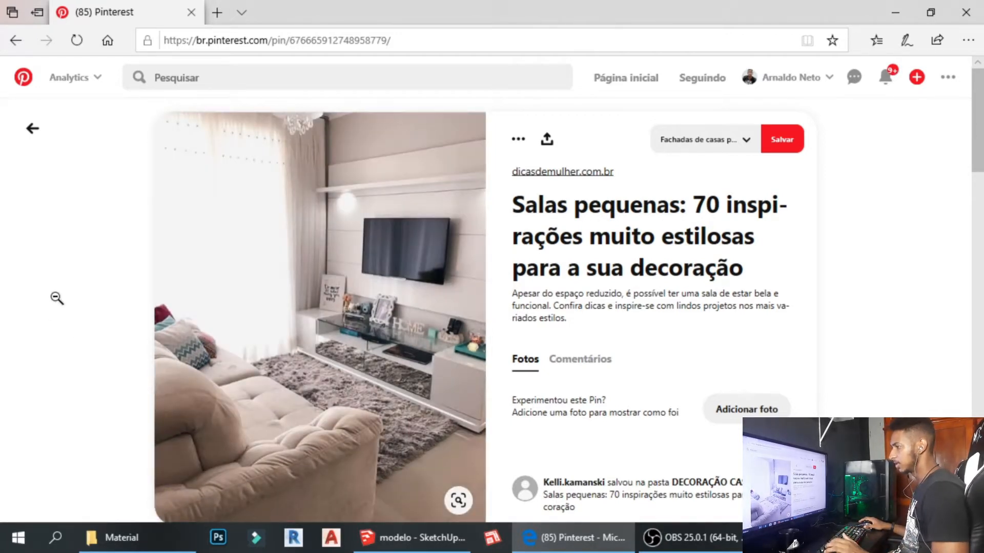
scroll(108, 336, down, 1)
scroll(110, 336, up, 1)
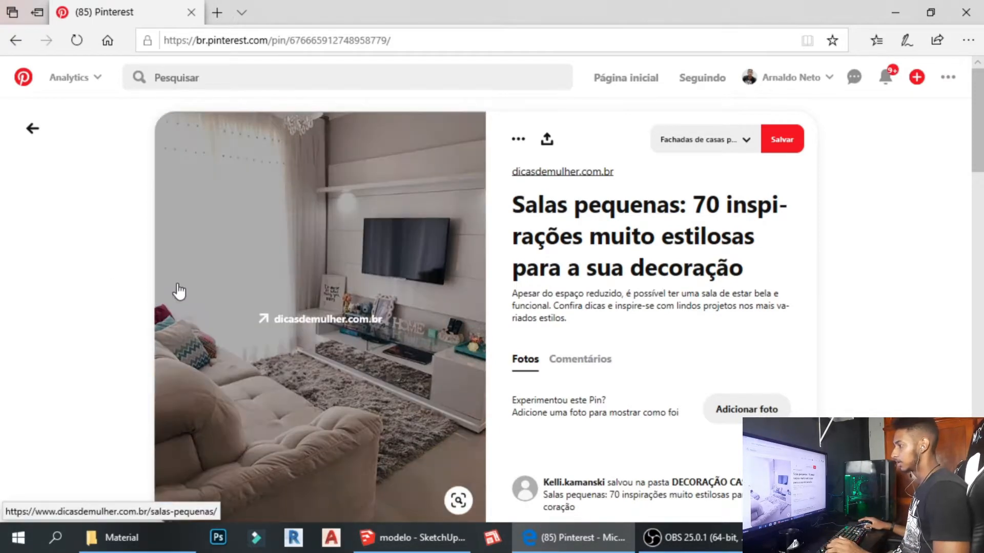
scroll(110, 198, down, 1)
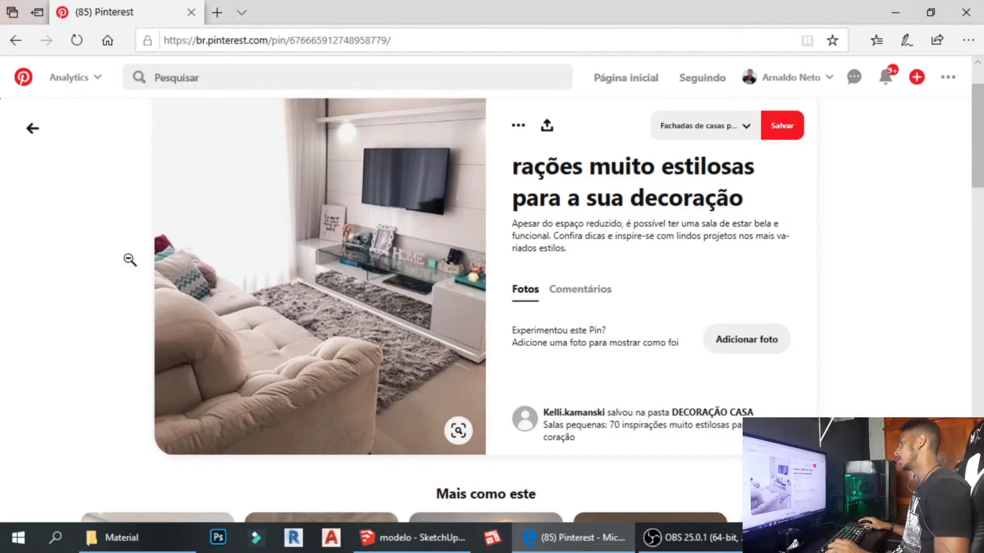
scroll(323, 430, up, 1)
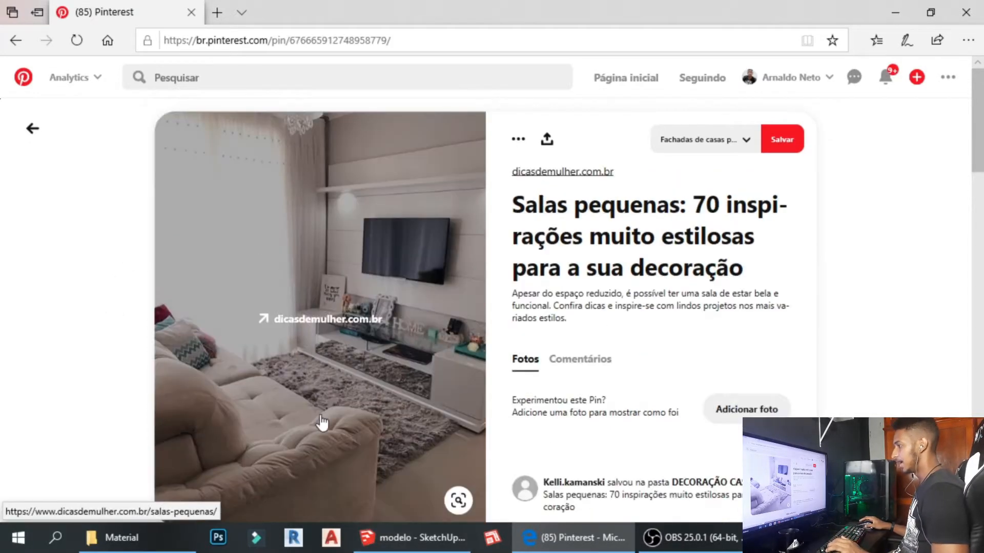
click(383, 538)
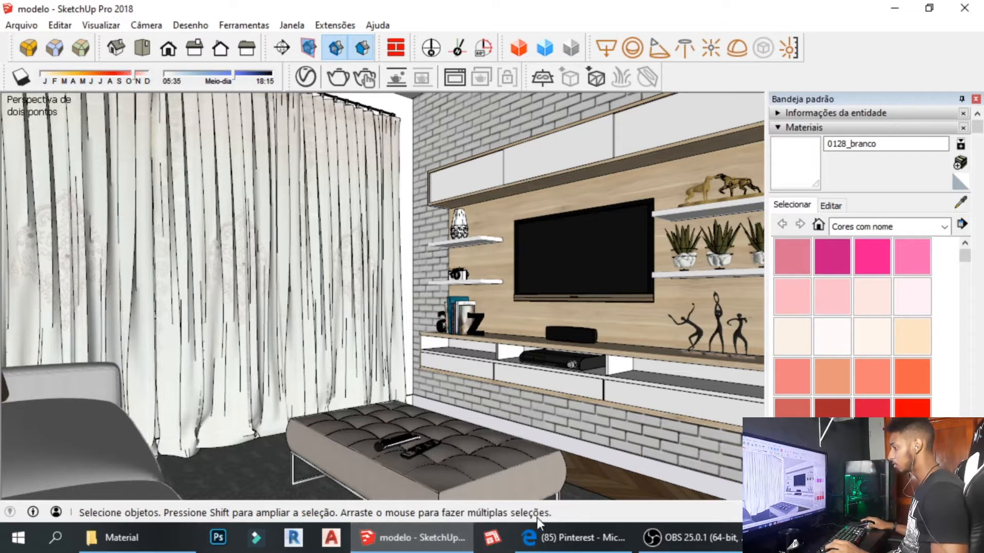
click(568, 538)
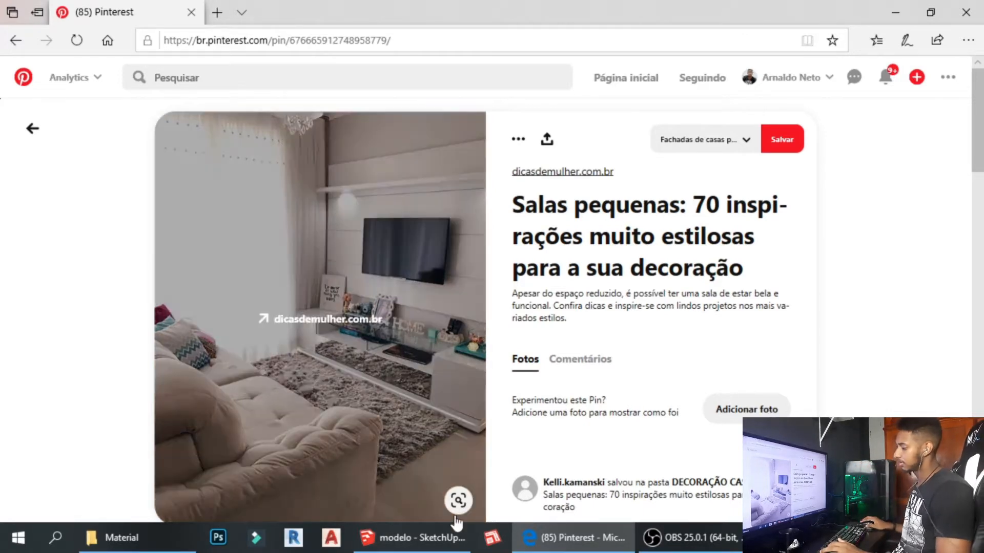
click(453, 536)
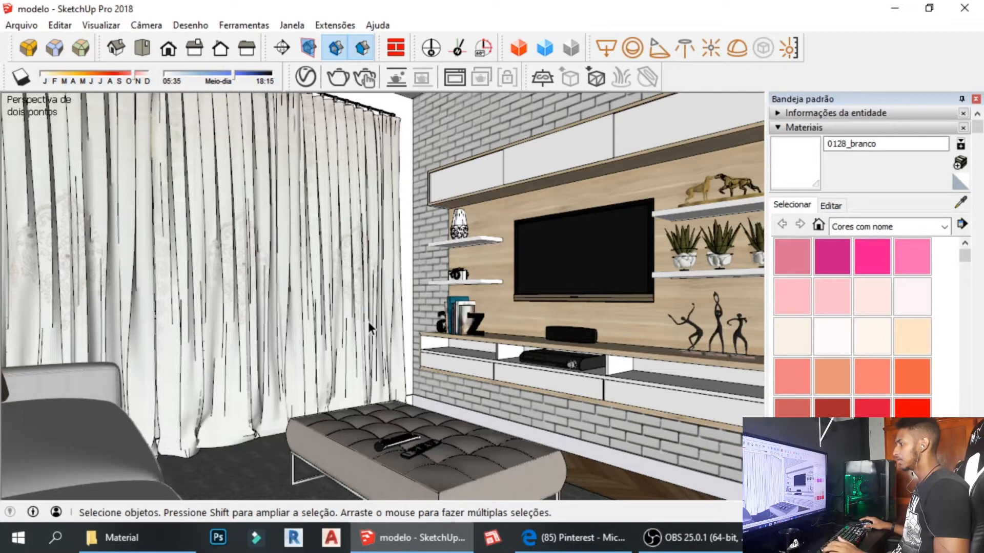
Orbit and pan from the TV wall across the room to the sofa-arm side table.
shift+middle_drag(368, 322, 341, 318)
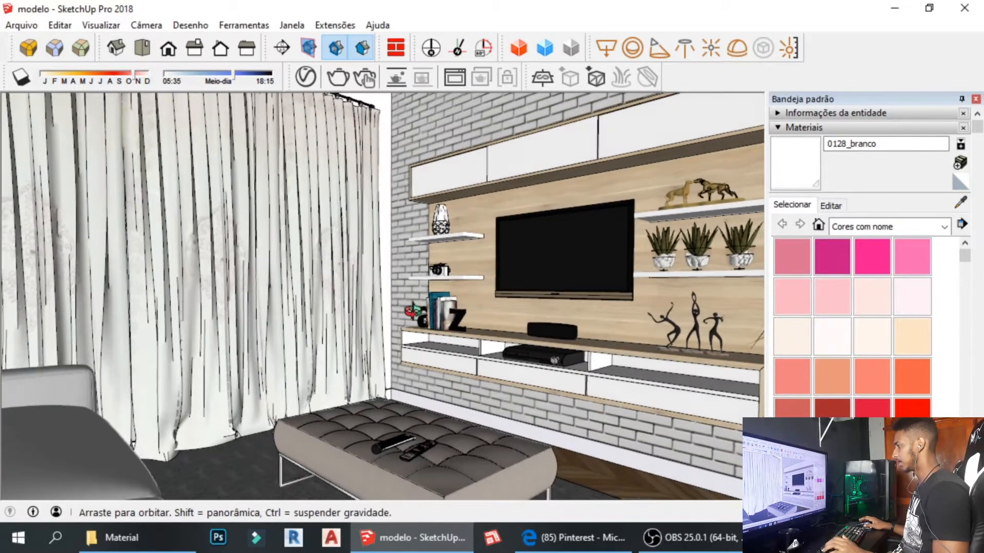
middle_drag(412, 311, 632, 297)
scroll(446, 310, up, 2)
shift+middle_drag(631, 297, 504, 293)
middle_drag(505, 293, 317, 290)
shift+middle_drag(318, 289, 412, 293)
middle_drag(412, 293, 346, 328)
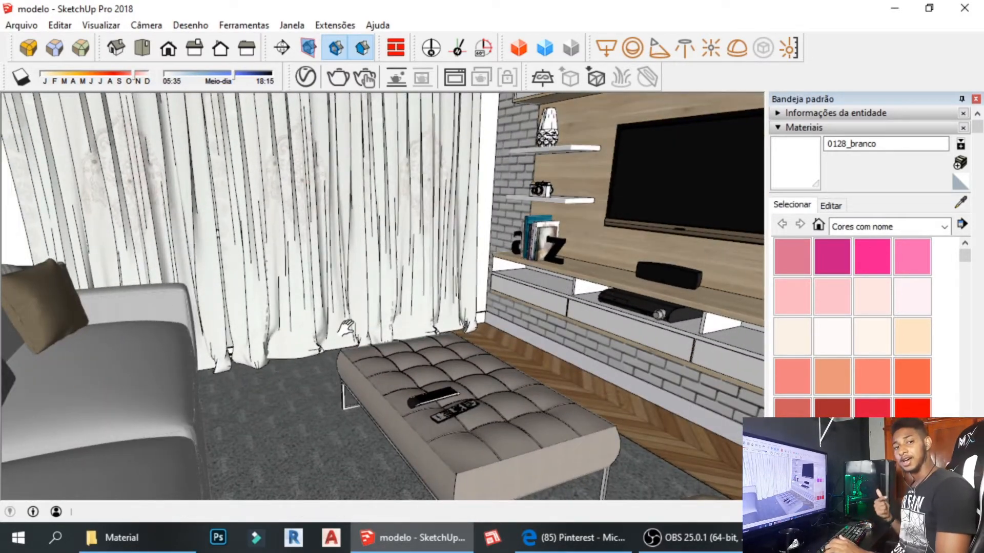
middle_drag(375, 353, 522, 300)
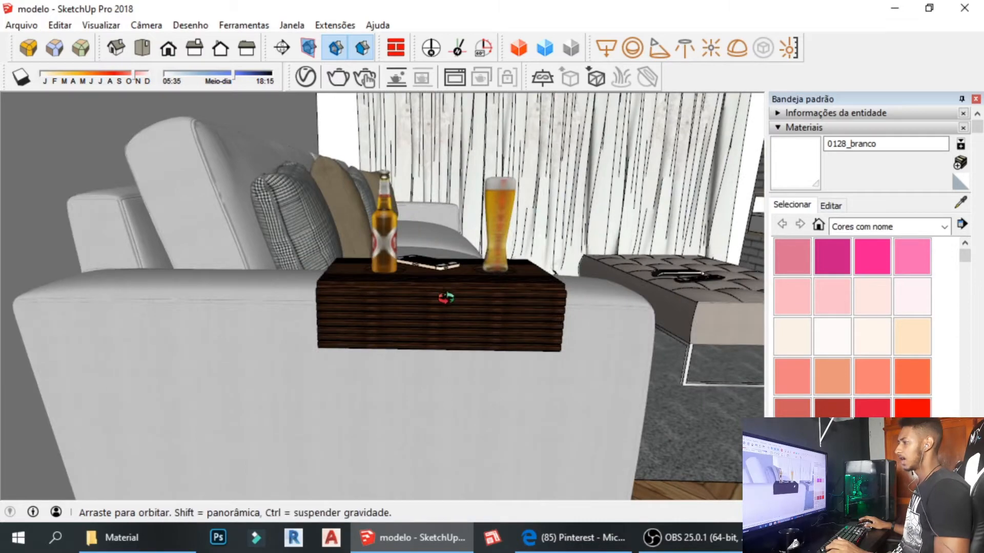
middle_drag(446, 298, 462, 269)
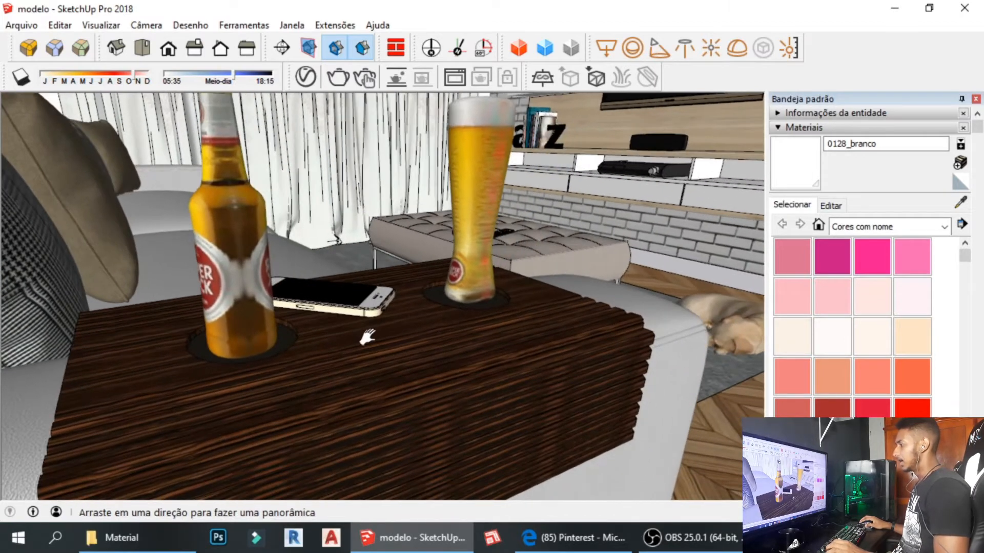
Move past the bottle and glass toward the sleeping dog, checking the Pinterest reference pin.
middle_drag(368, 337, 446, 342)
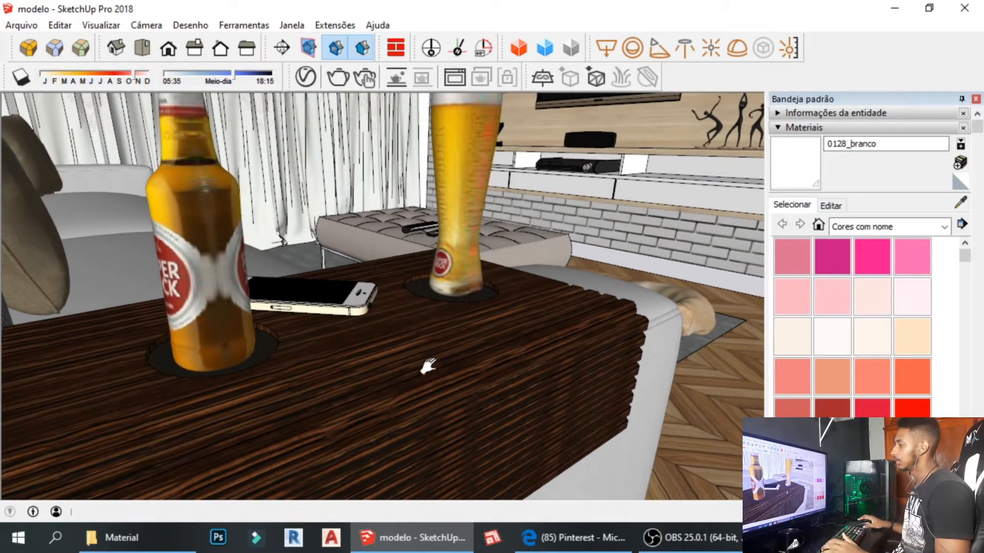
scroll(419, 328, down, 1)
middle_drag(478, 317, 508, 380)
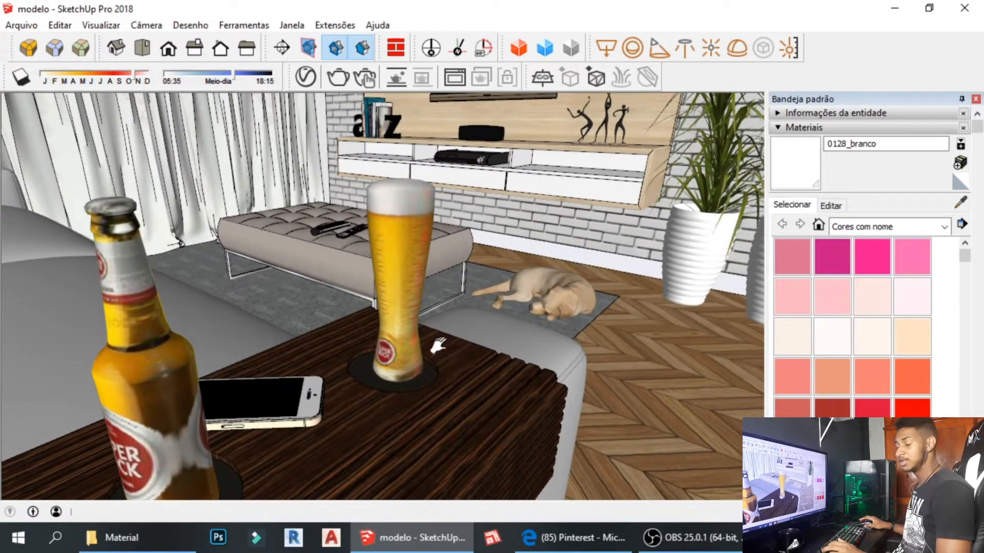
scroll(441, 319, down, 1)
shift+middle_drag(441, 316, 230, 326)
scroll(511, 398, up, 3)
shift+middle_drag(511, 398, 306, 380)
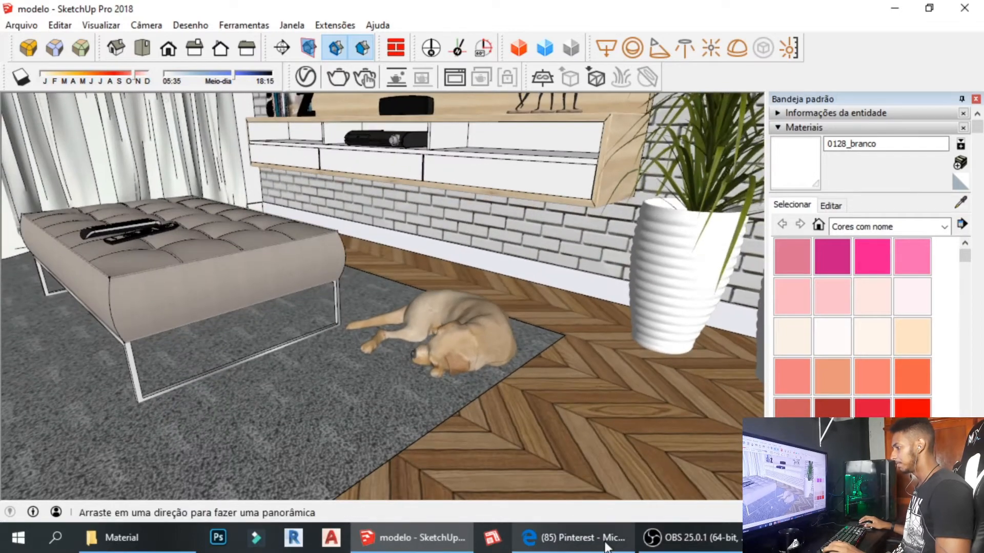
click(604, 544)
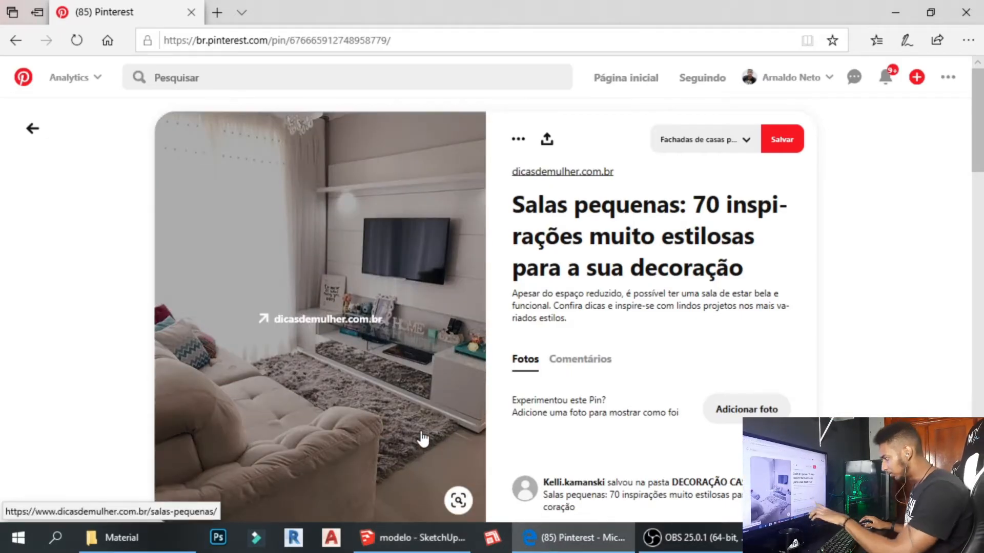
click(413, 538)
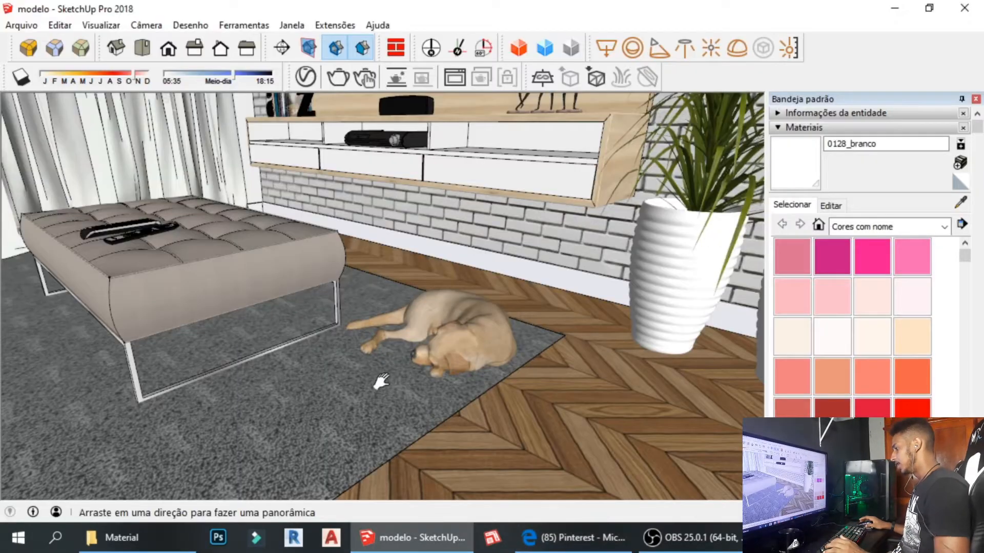
Orbit around the ottoman and dog, compare with the Pinterest pin, and face the TV cabinet head-on.
mouse_move(378, 380)
middle_down()
mouse_move(410, 385)
mouse_move(358, 391)
mouse_move(400, 432)
mouse_move(404, 388)
mouse_move(318, 356)
mouse_move(297, 367)
mouse_move(433, 336)
middle_up()
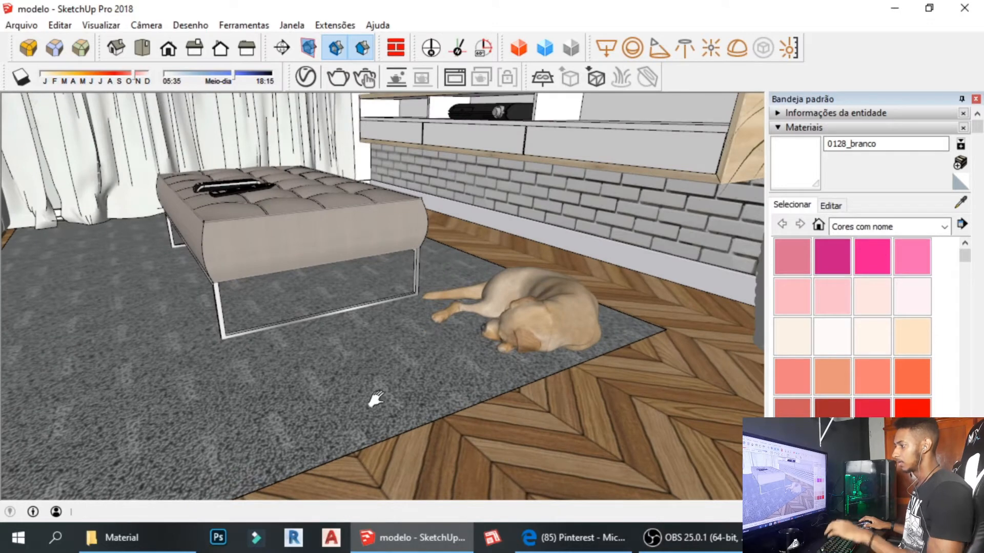
mouse_move(345, 410)
middle_down()
mouse_move(417, 391)
mouse_move(321, 417)
mouse_move(336, 386)
mouse_move(360, 407)
middle_up()
middle_drag(455, 351, 468, 351)
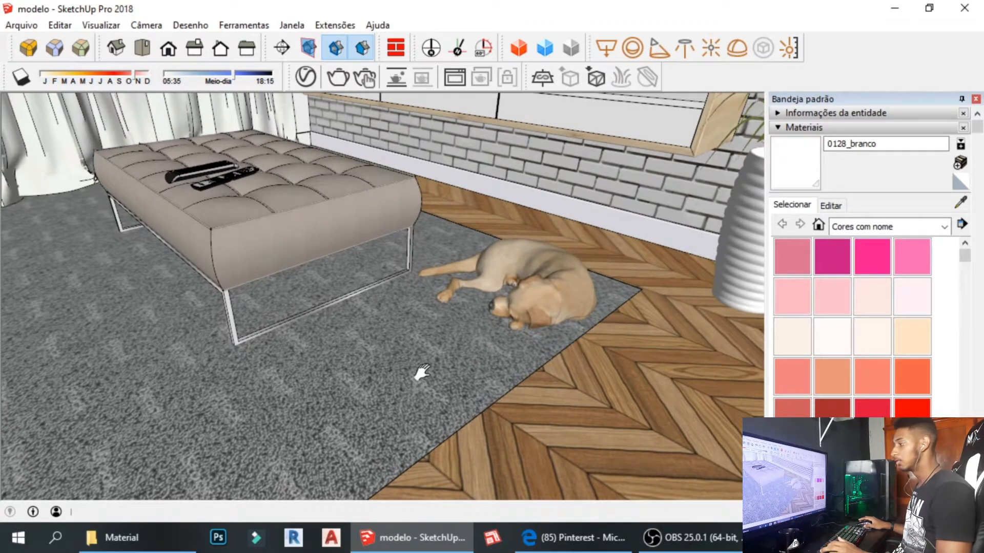
middle_drag(417, 373, 374, 330)
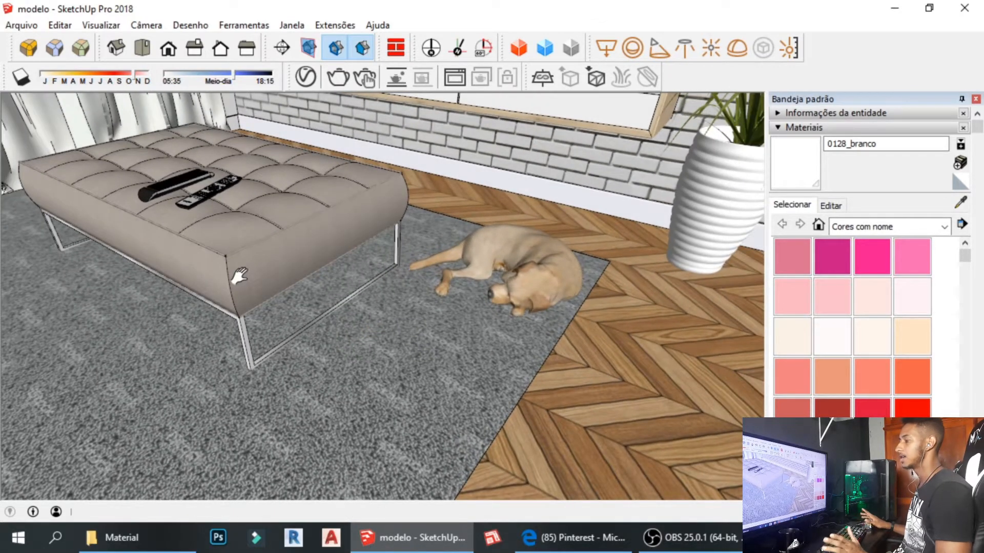
middle_drag(380, 379, 338, 368)
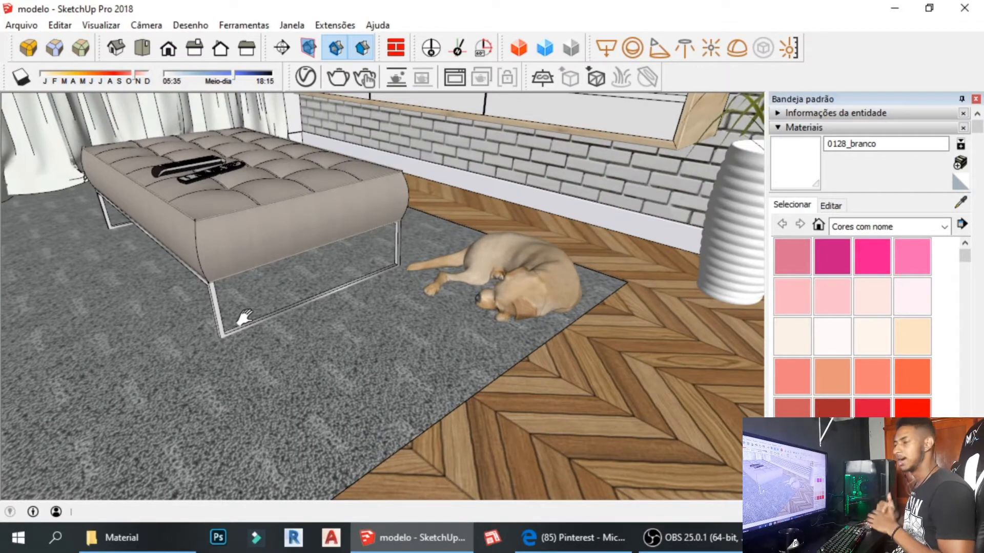
mouse_move(411, 190)
shift+middle_down()
mouse_move(415, 250)
mouse_move(391, 328)
mouse_move(436, 287)
mouse_move(455, 329)
shift+middle_up()
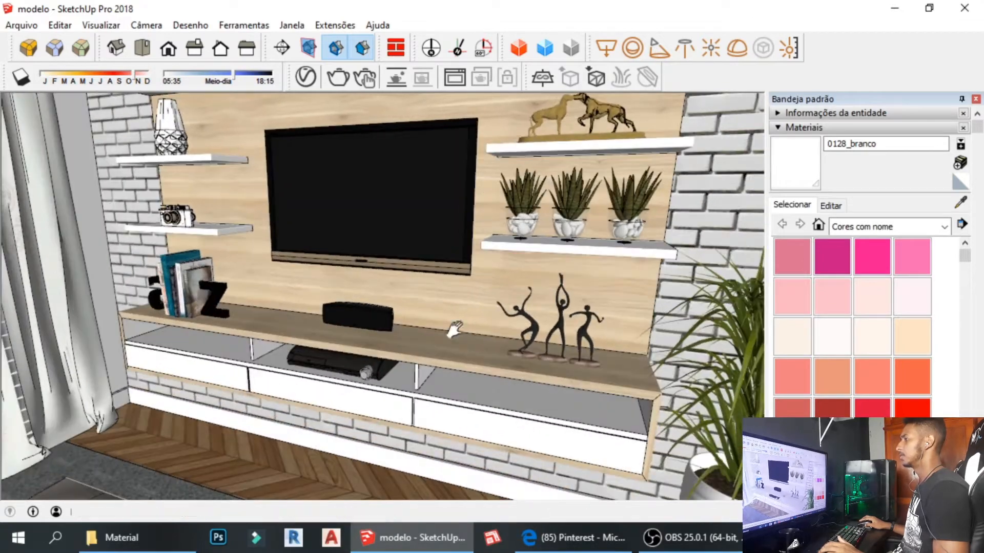
click(564, 537)
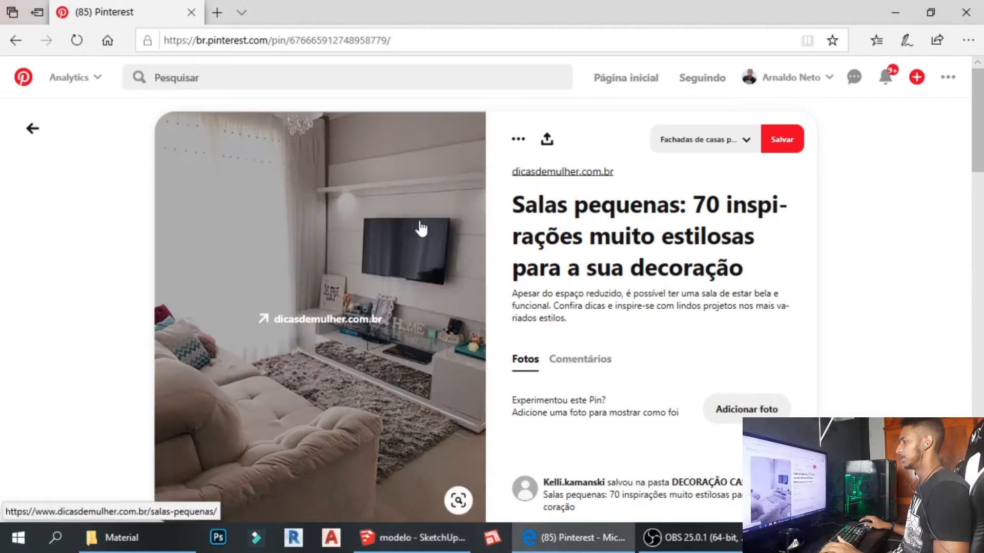
click(426, 542)
mouse_move(401, 305)
middle_down()
mouse_move(461, 279)
mouse_move(444, 351)
mouse_move(467, 297)
mouse_move(251, 397)
mouse_move(258, 354)
middle_up()
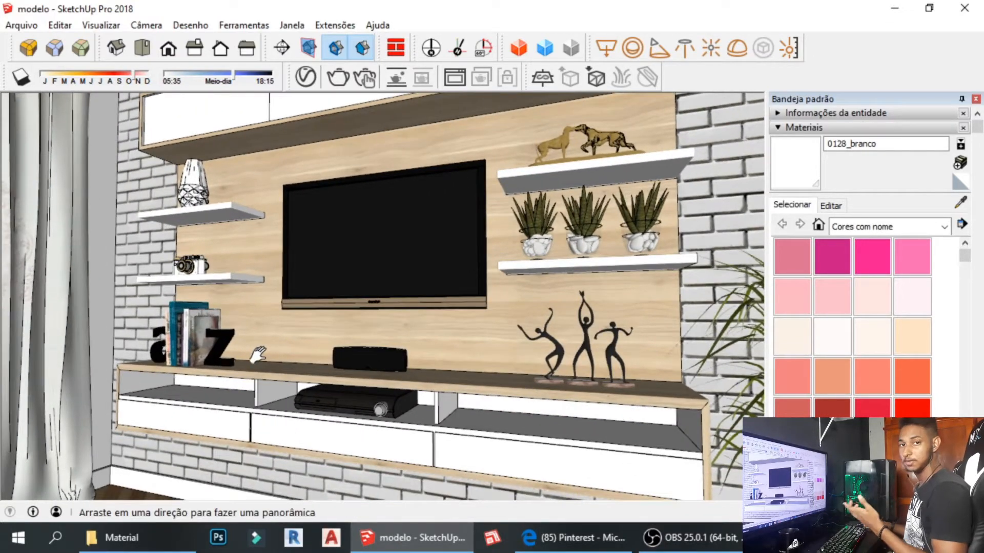
Orbit past the TV wall around to the curtain, ottoman and dog.
middle_drag(464, 360, 364, 374)
shift+middle_drag(222, 395, 599, 439)
shift+middle_drag(437, 362, 319, 247)
middle_drag(574, 305, 456, 328)
middle_drag(455, 328, 329, 287)
Open the ottoman group and scale the ottoman larger from a corner grip.
click(346, 330)
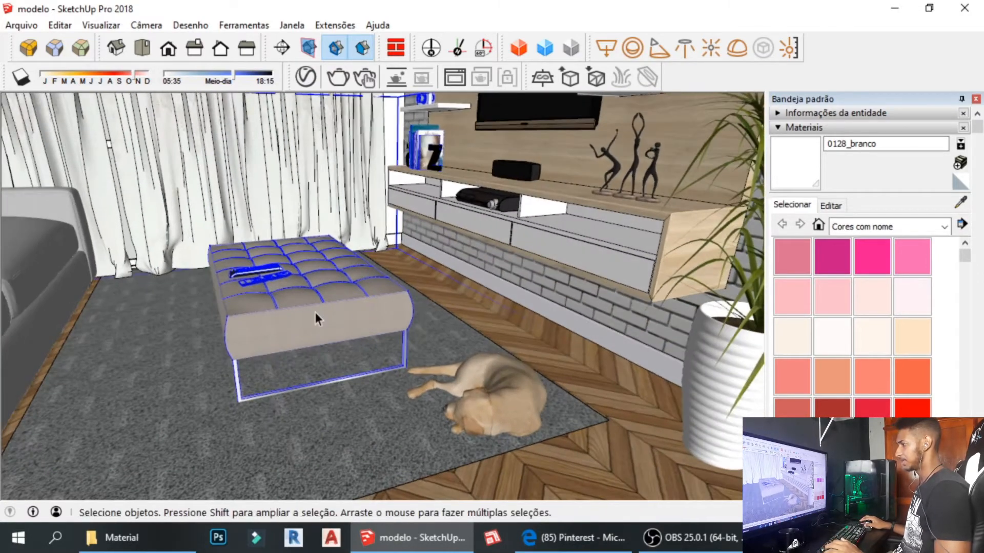
double_click(342, 313)
click(341, 313)
key(s)
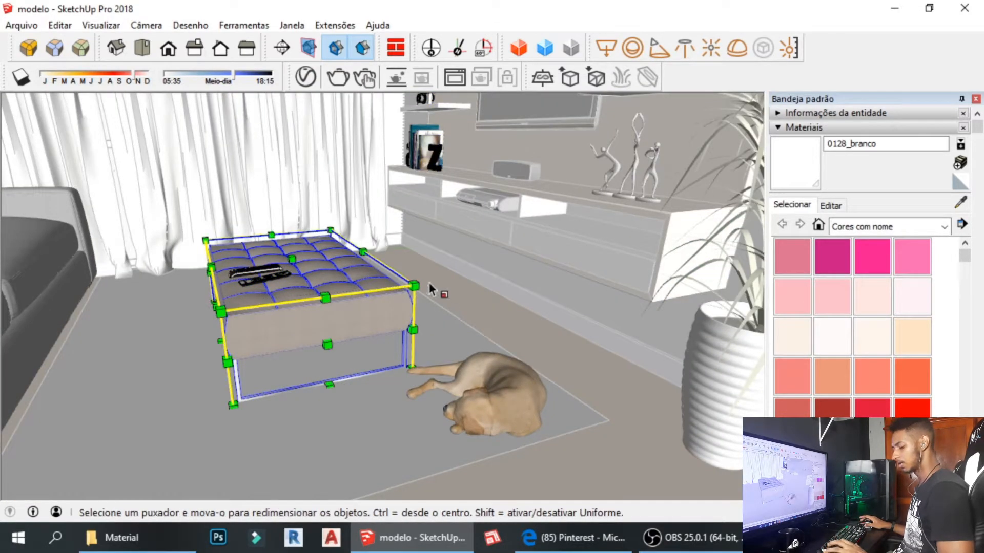
drag(415, 286, 572, 231)
key(space)
click(622, 387)
Scale the ottoman back down from its front-left corner.
middle_drag(248, 351, 381, 382)
scroll(382, 382, down, 3)
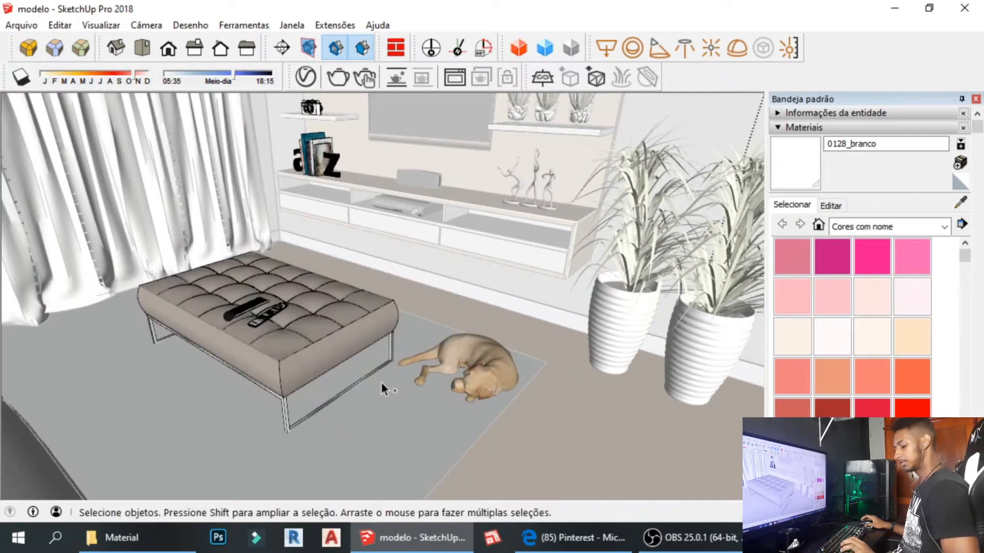
click(388, 310)
key(s)
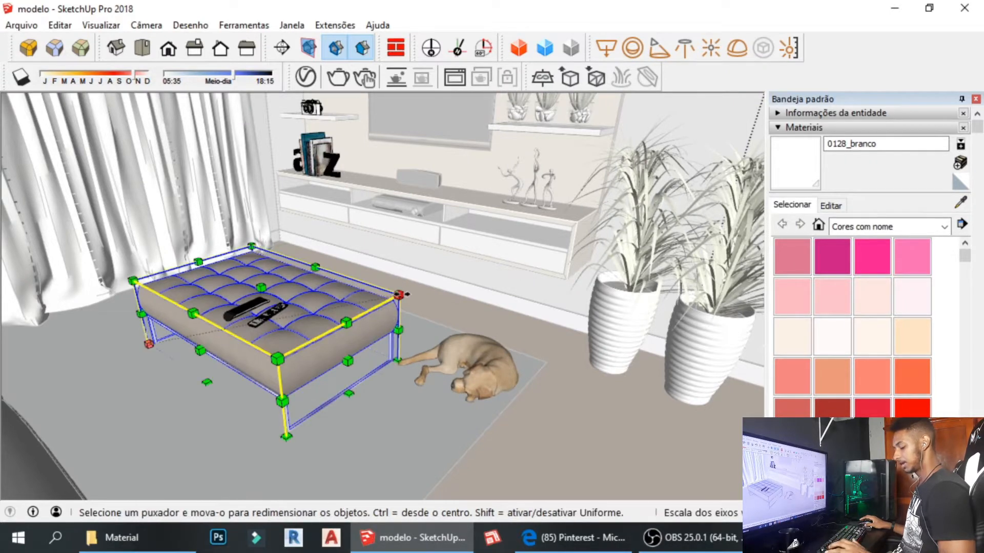
drag(399, 295, 300, 314)
Undo to restore the ottoman's larger size and deselect it.
middle_drag(432, 310, 260, 310)
middle_drag(350, 303, 361, 291)
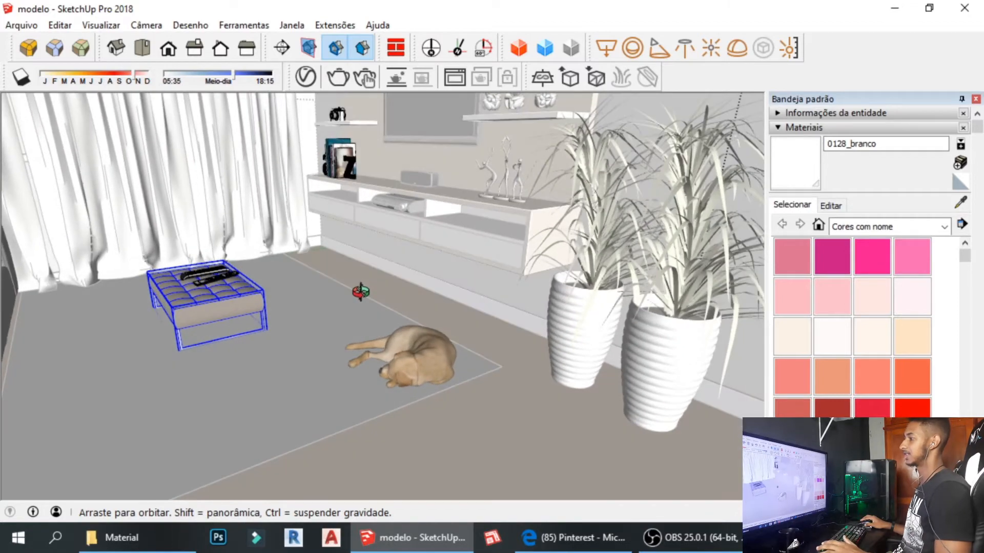
key(s)
key(ctrl+z)
key(space)
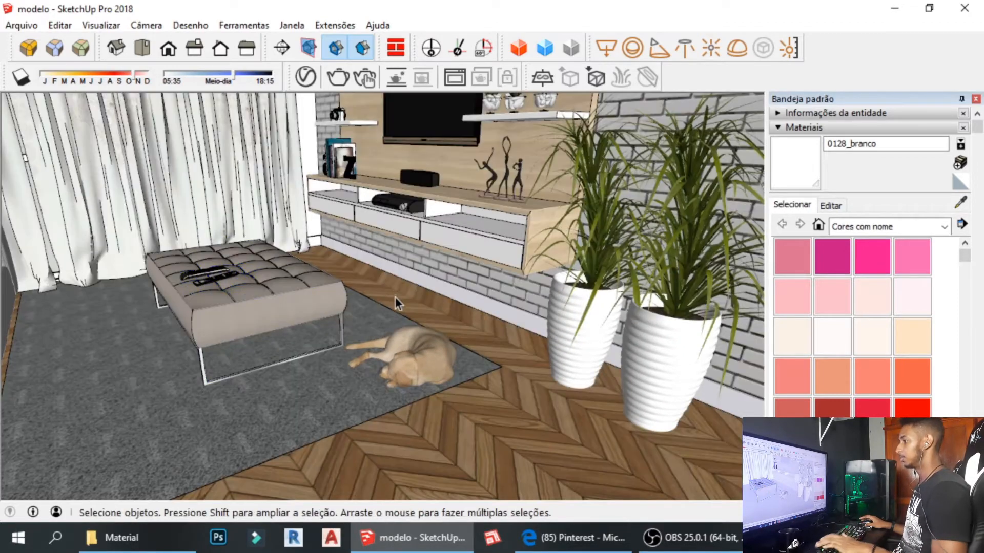
shift+middle_drag(395, 298, 623, 427)
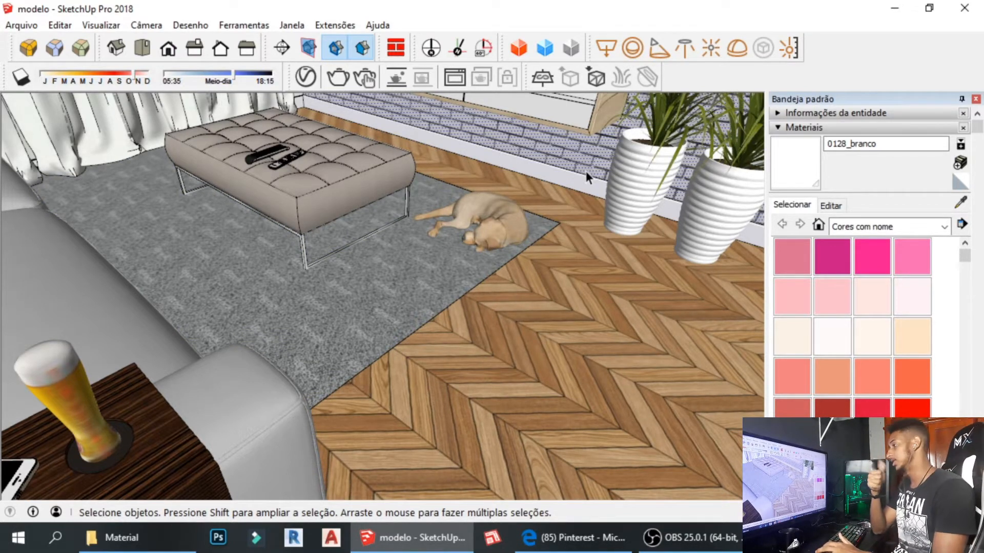
shift+middle_drag(585, 171, 527, 235)
scroll(414, 389, up, 2)
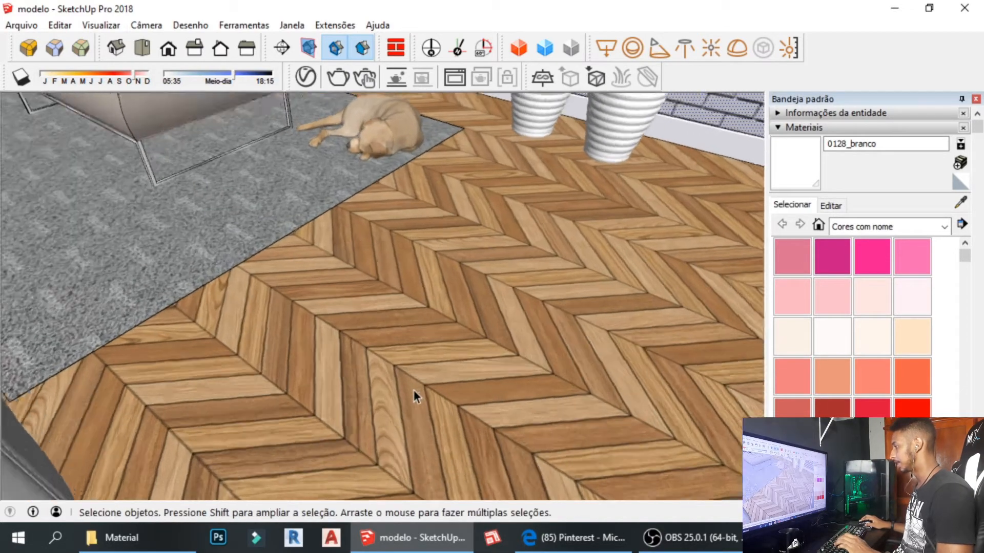
middle_drag(413, 389, 393, 311)
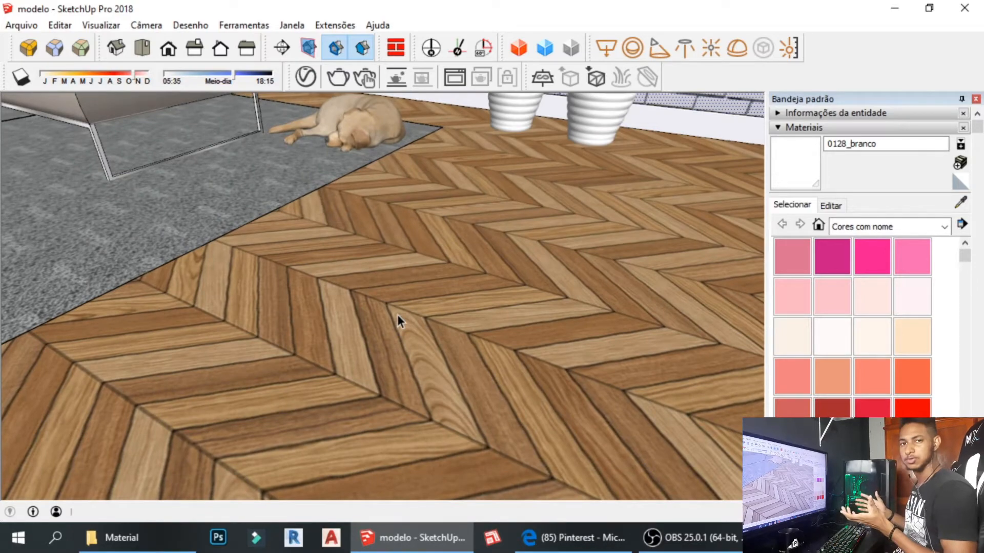
key(h)
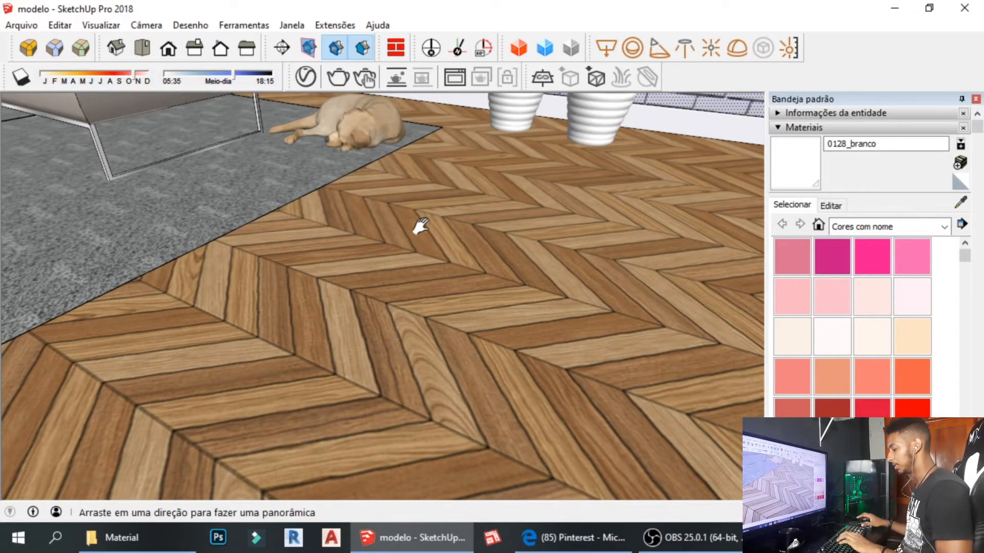
drag(420, 226, 322, 384)
middle_drag(323, 384, 374, 340)
drag(373, 341, 304, 291)
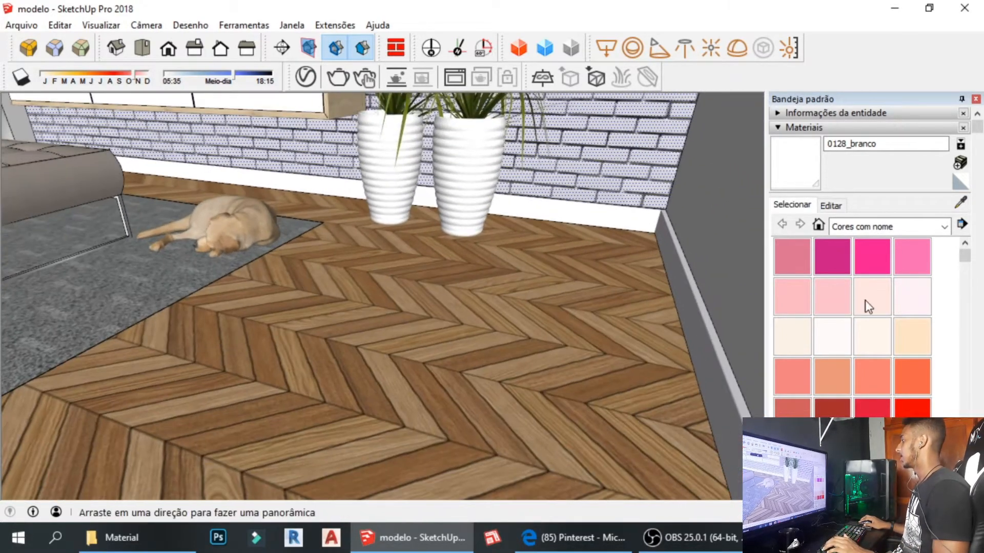
key(b)
Sample the floor's wood material and set its texture width to 1 m.
alt+click(426, 314)
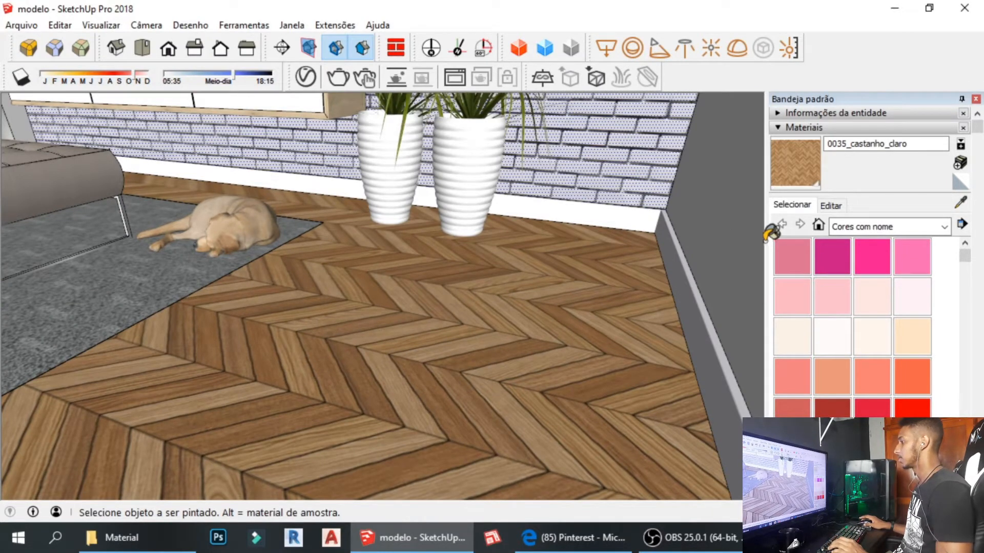
click(830, 205)
click(804, 383)
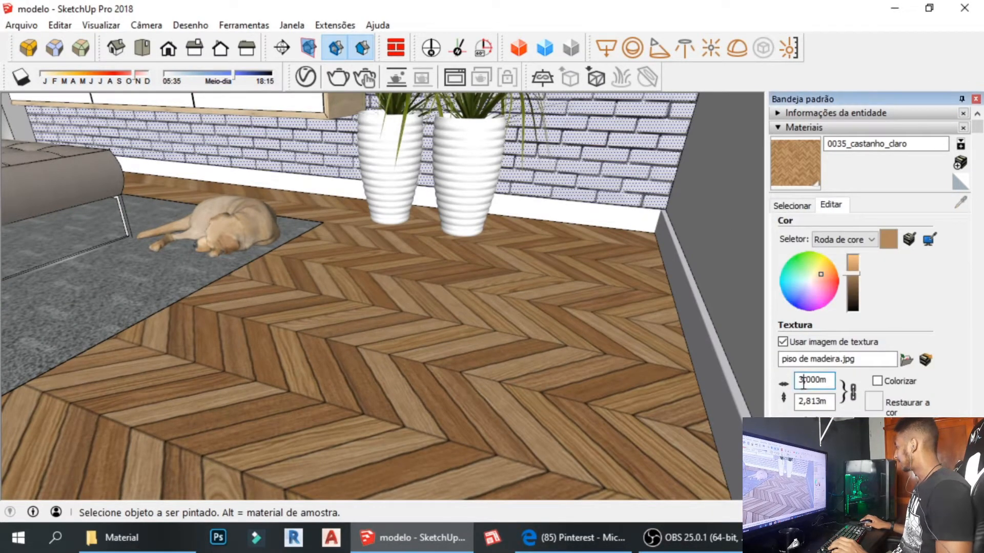
key(BackSpace)
text(1)
mouse_move(360, 306)
middle_down()
mouse_move(403, 428)
mouse_move(395, 437)
mouse_move(410, 417)
middle_up()
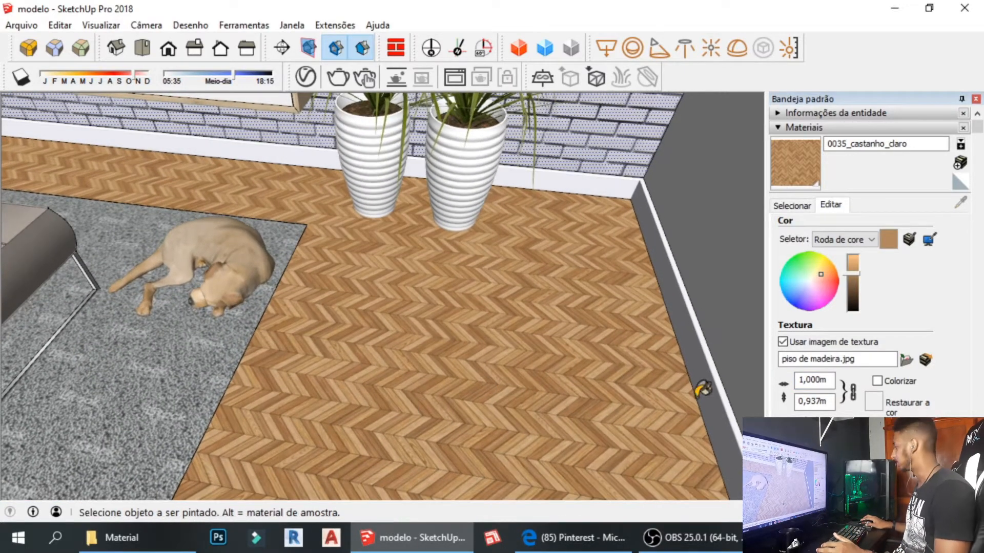
Enlarge the floor texture width to 9 m and inspect the pattern.
click(804, 379)
key(BackSpace)
text(9)
key(Return)
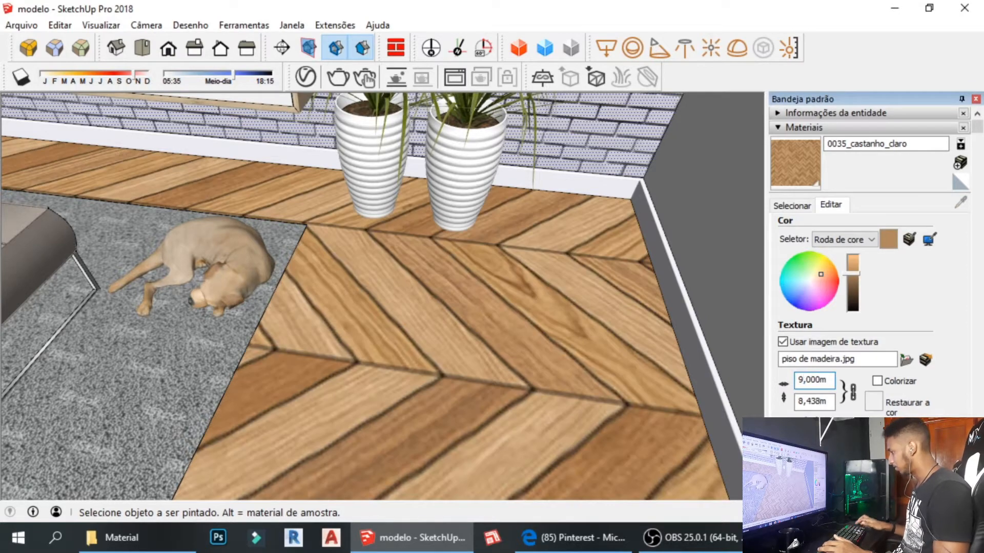
middle_drag(559, 333, 522, 304)
mouse_move(427, 358)
shift+middle_down()
mouse_move(439, 302)
mouse_move(512, 339)
mouse_move(484, 328)
shift+middle_up()
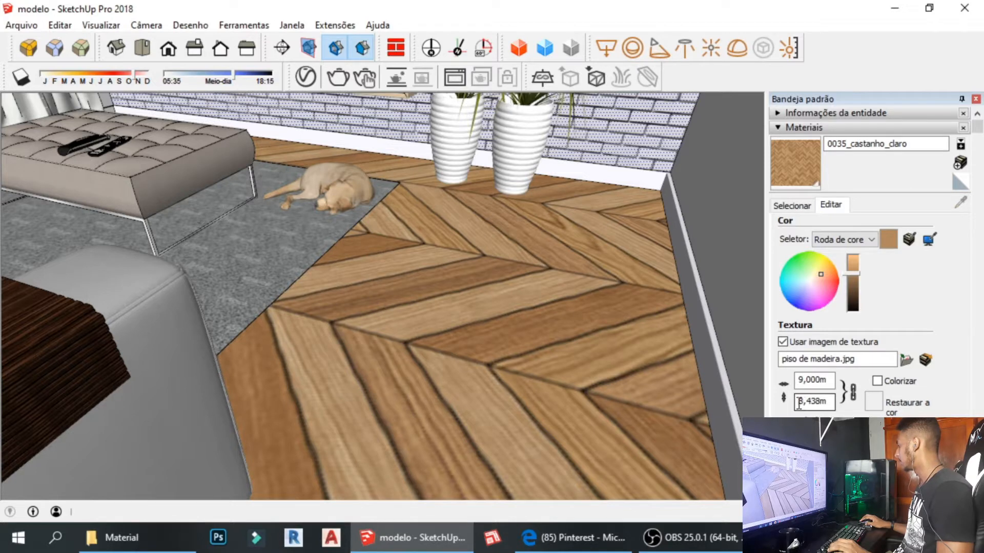
Set the floor texture width to 3 m and check it around the TV console and brick wall.
click(806, 380)
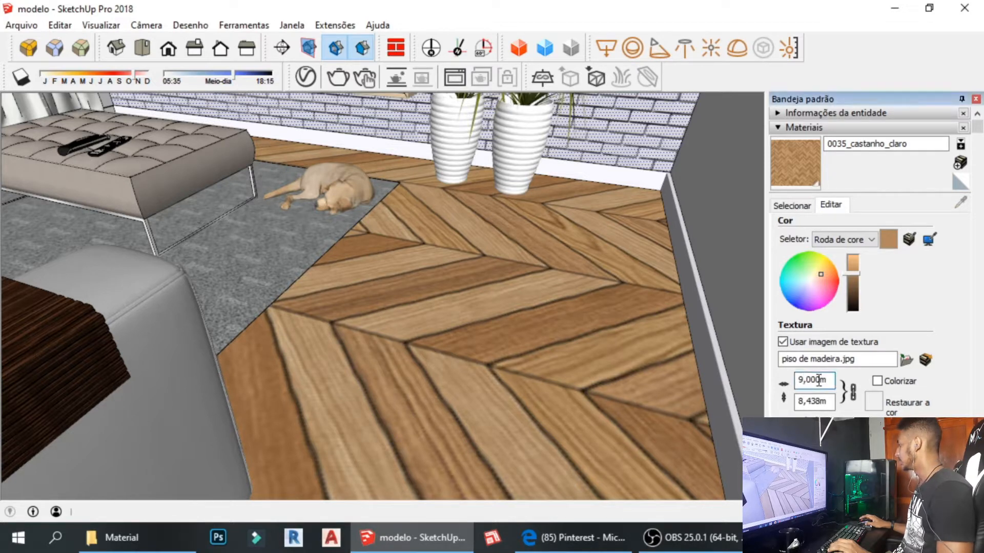
text(3)
key(Return)
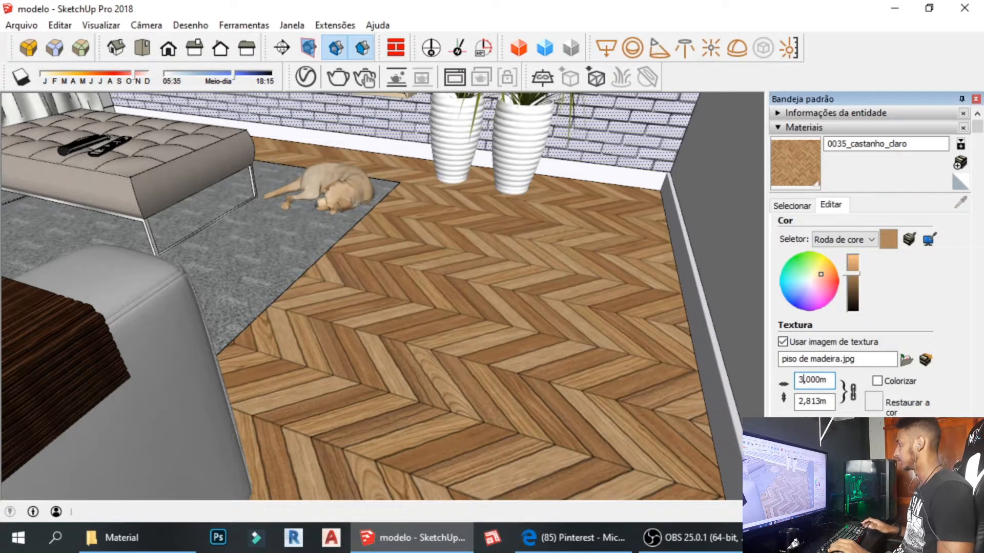
middle_drag(446, 308, 366, 318)
scroll(418, 235, up, 5)
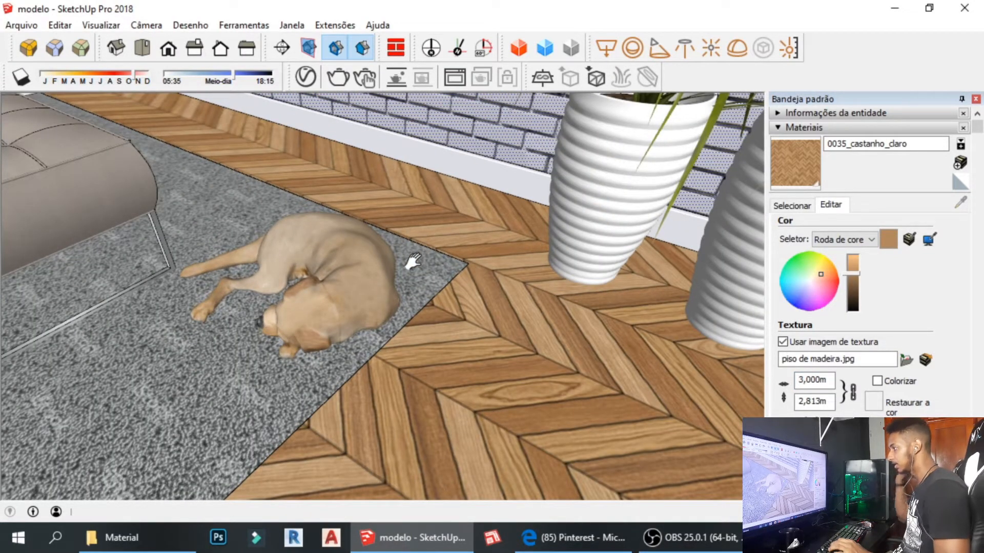
mouse_move(412, 264)
shift+middle_down()
mouse_move(383, 356)
mouse_move(401, 266)
shift+middle_up()
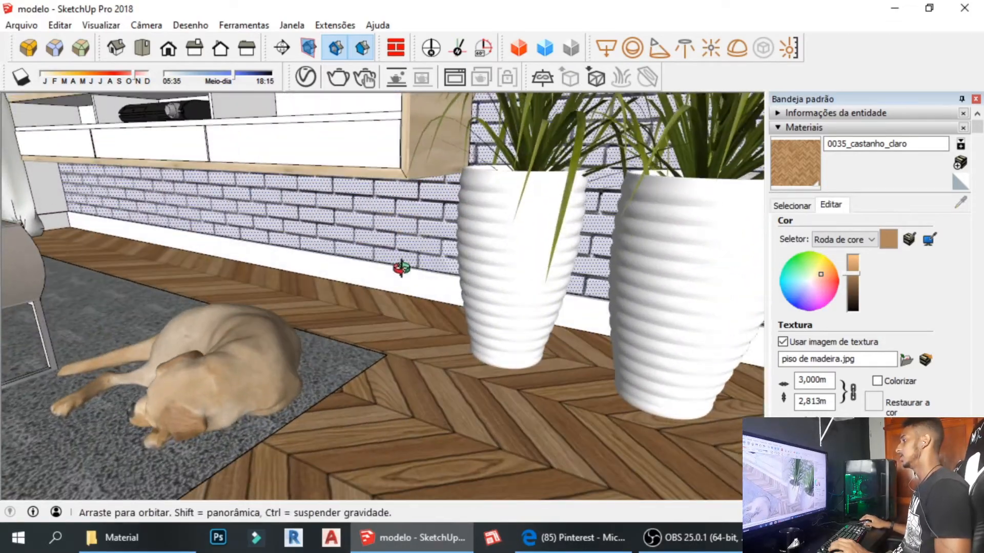
shift+middle_drag(169, 259, 328, 328)
scroll(348, 256, down, 2)
shift+middle_drag(359, 195, 382, 320)
middle_drag(382, 320, 404, 308)
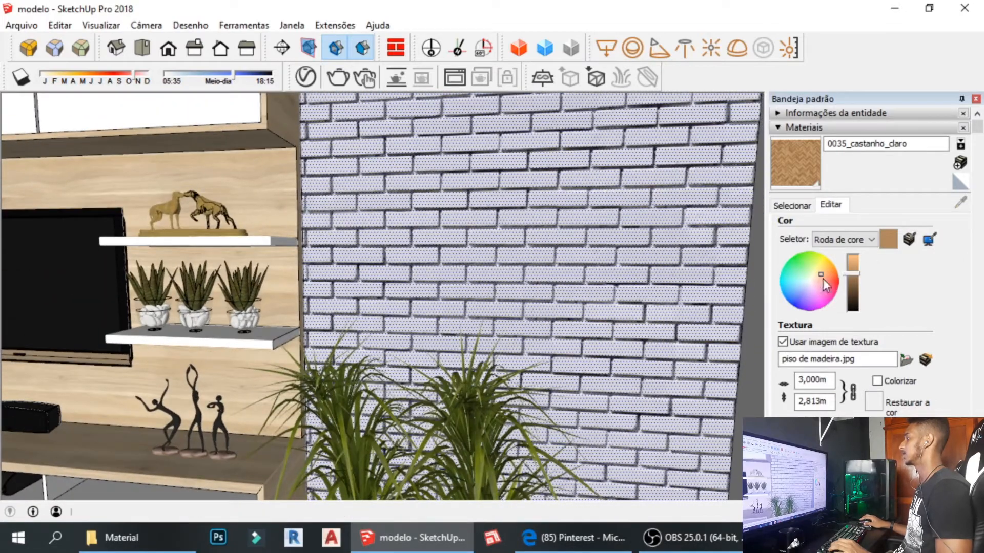
Sample the brick wall's material from the model and select the side wall.
click(795, 205)
click(963, 202)
click(449, 228)
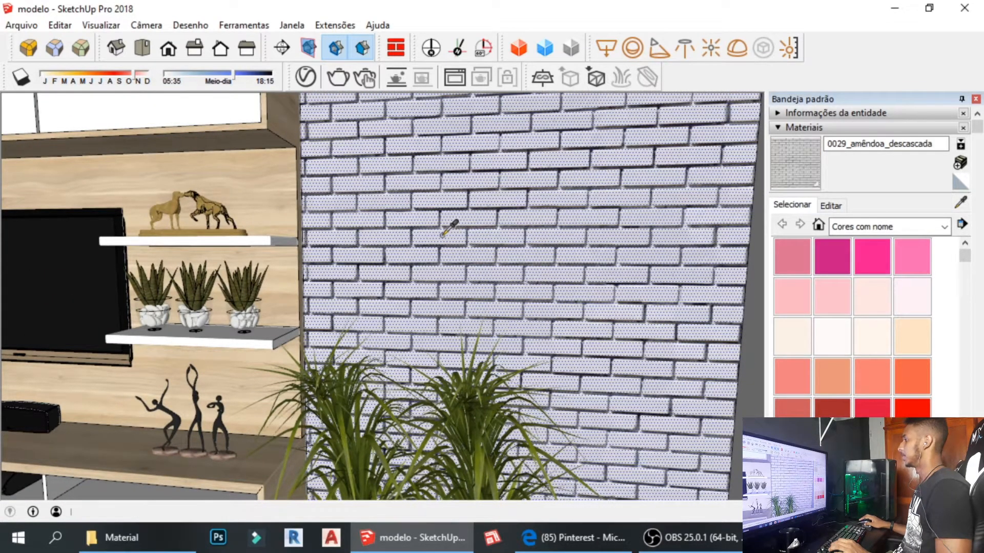
scroll(388, 261, down, 2)
middle_drag(383, 267, 397, 257)
key(space)
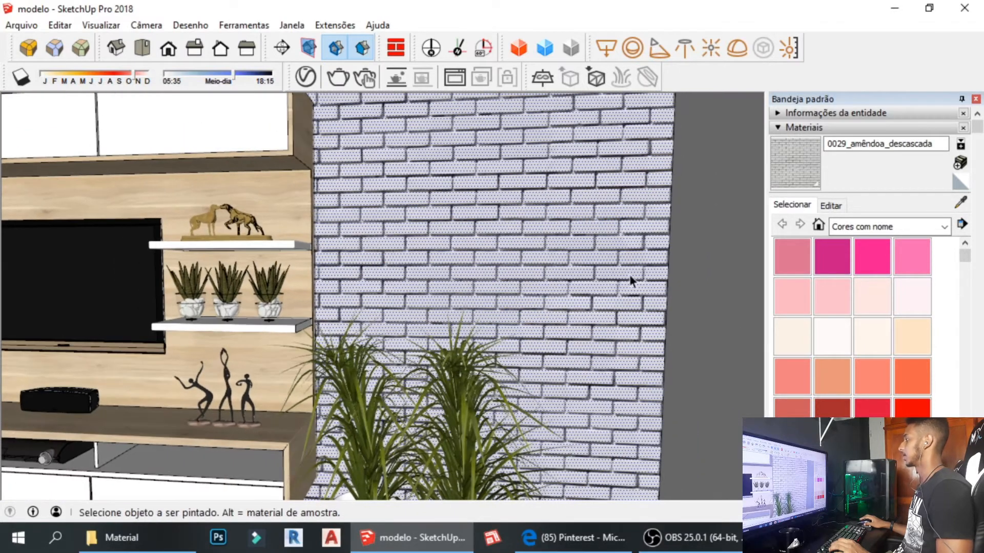
click(688, 278)
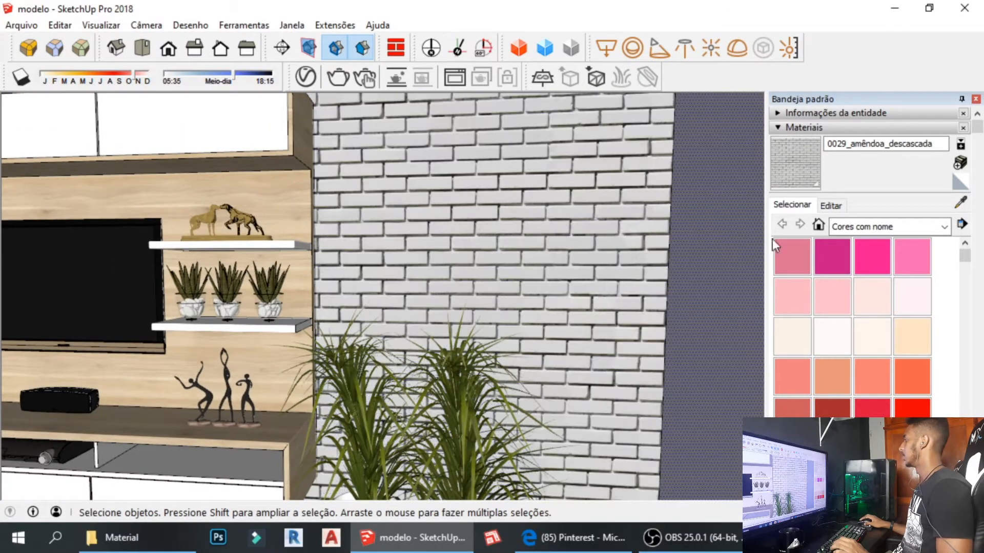
Set the brick texture width to 1,388m in Editar, with the height following at 1,400m.
click(829, 205)
click(803, 379)
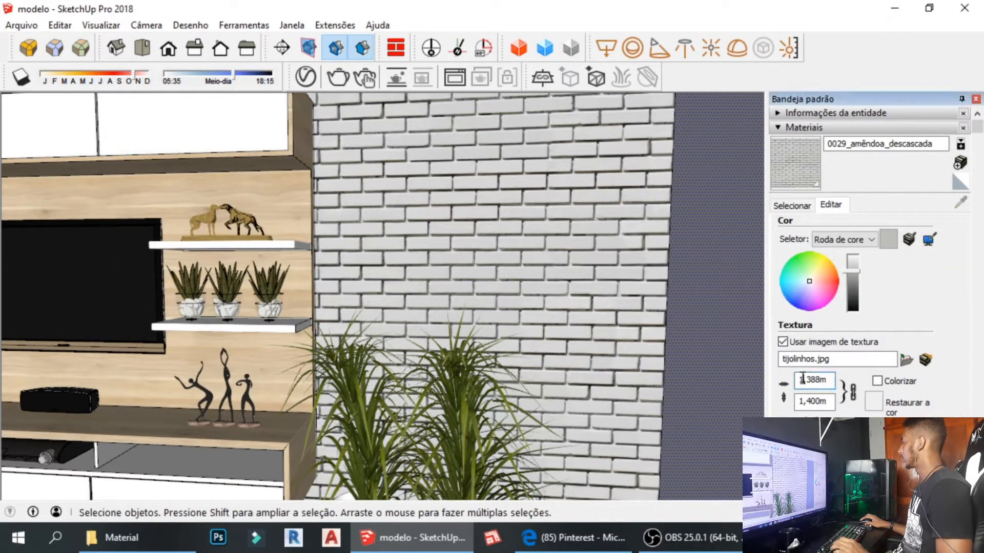
key(BackSpace)
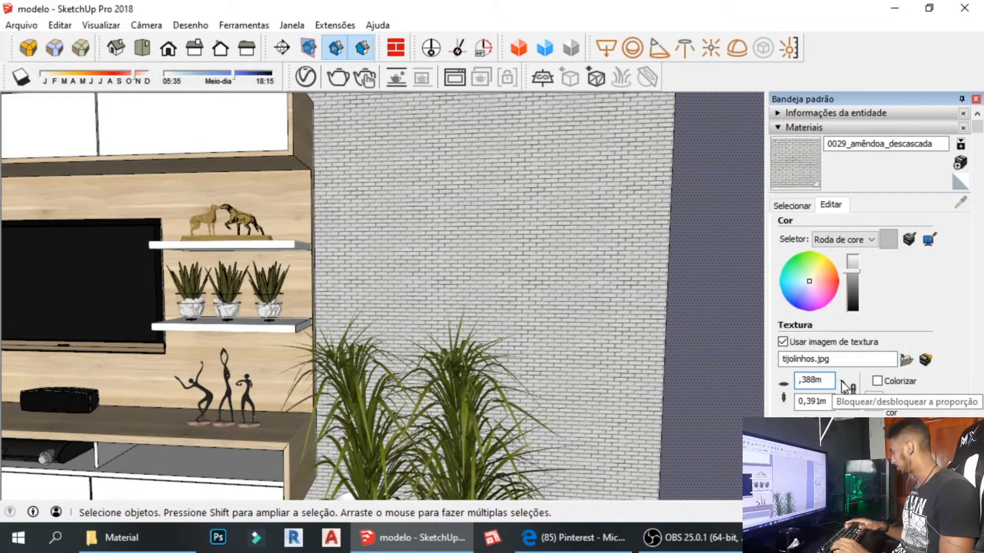
text(0)
key(Return)
scroll(574, 358, up, 3)
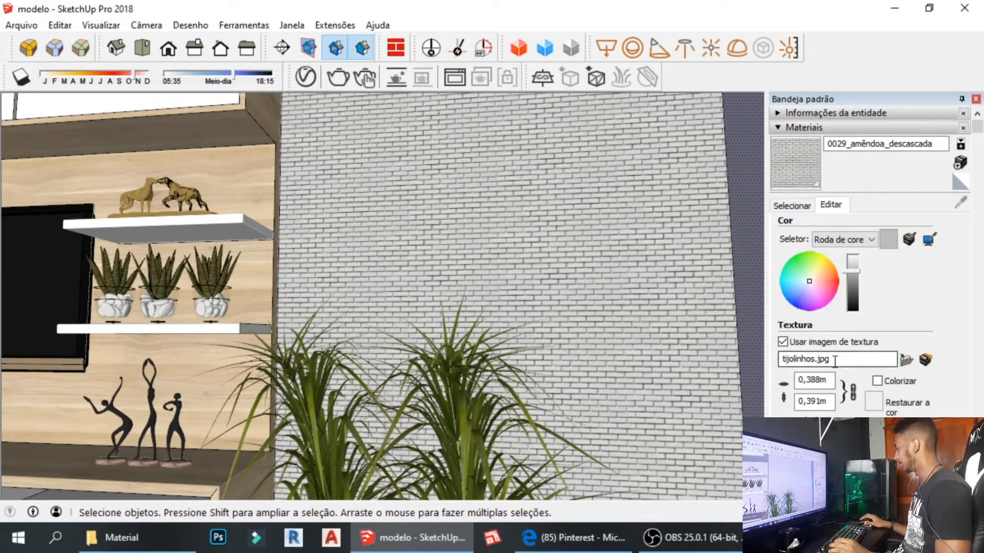
click(808, 382)
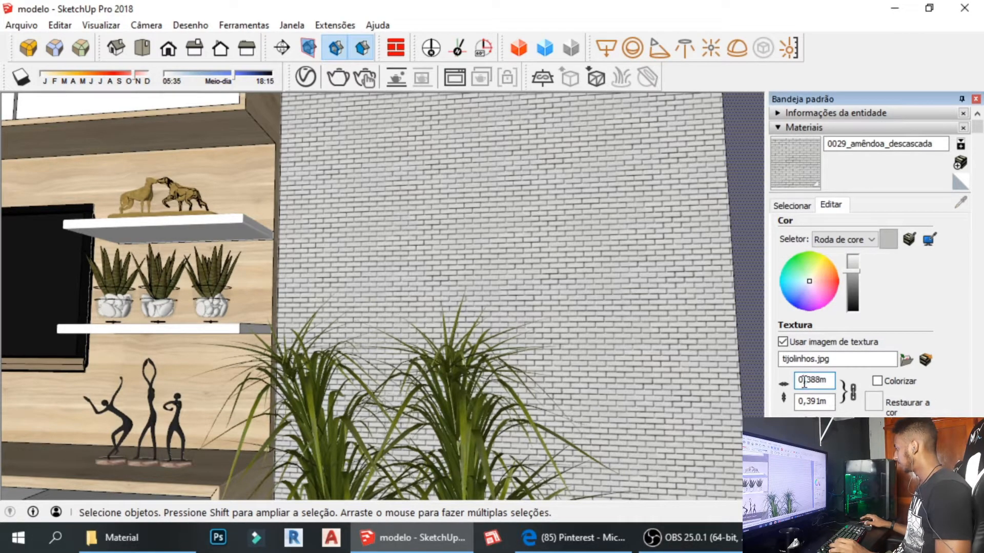
text(8)
key(Return)
scroll(548, 383, up, 3)
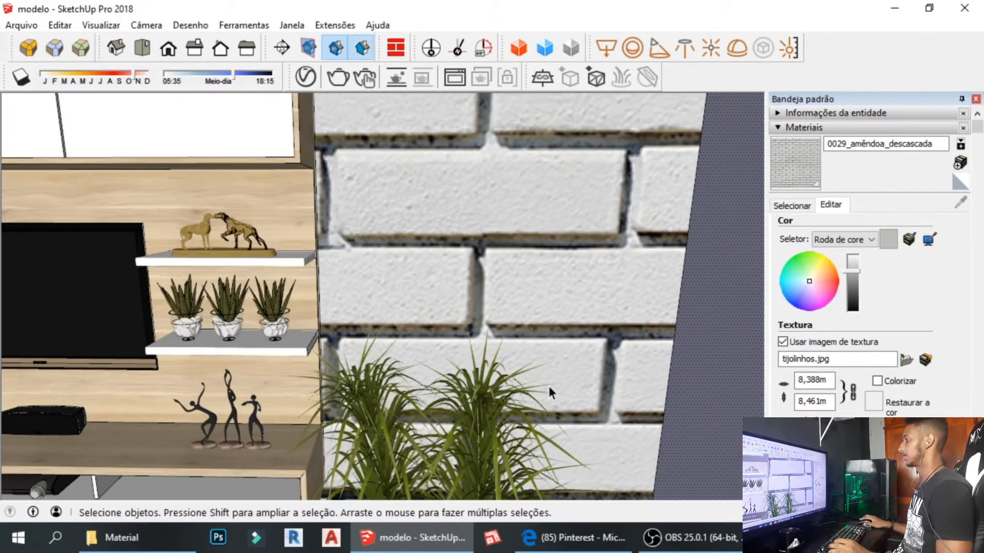
key(BackSpace)
text(1)
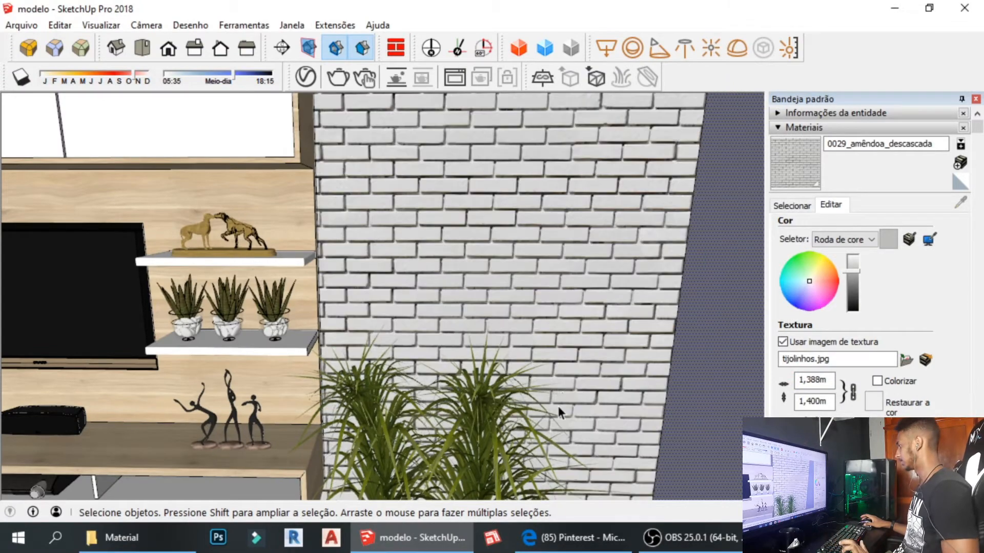
Orbit, pan and zoom out to check the resized bricks on the TV wall.
middle_drag(521, 317, 514, 293)
shift+middle_drag(471, 444, 360, 382)
shift+middle_drag(129, 430, 374, 377)
scroll(207, 437, down, 2)
Orbit past the curtains and turn the view to face the TV wall.
shift+middle_drag(374, 377, 582, 397)
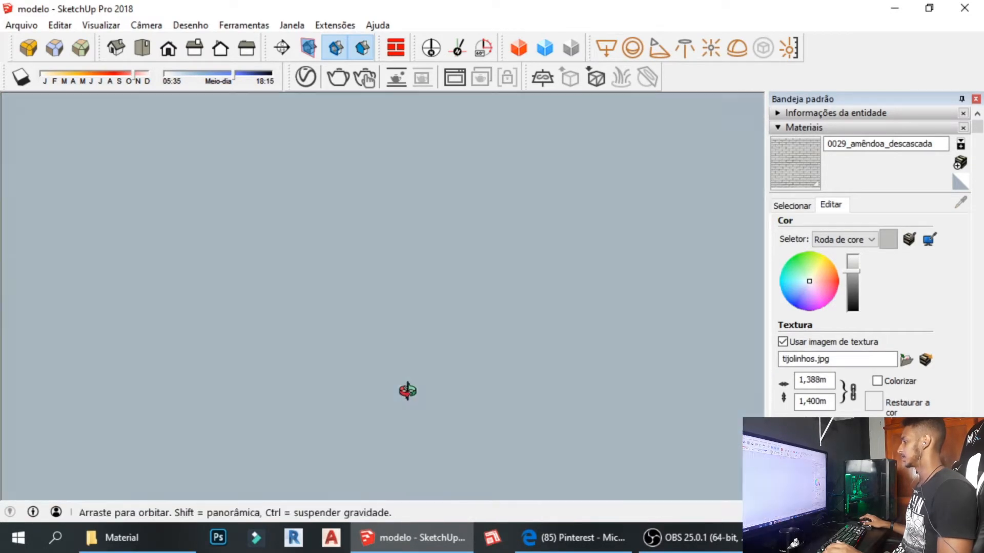
shift+middle_drag(408, 391, 195, 263)
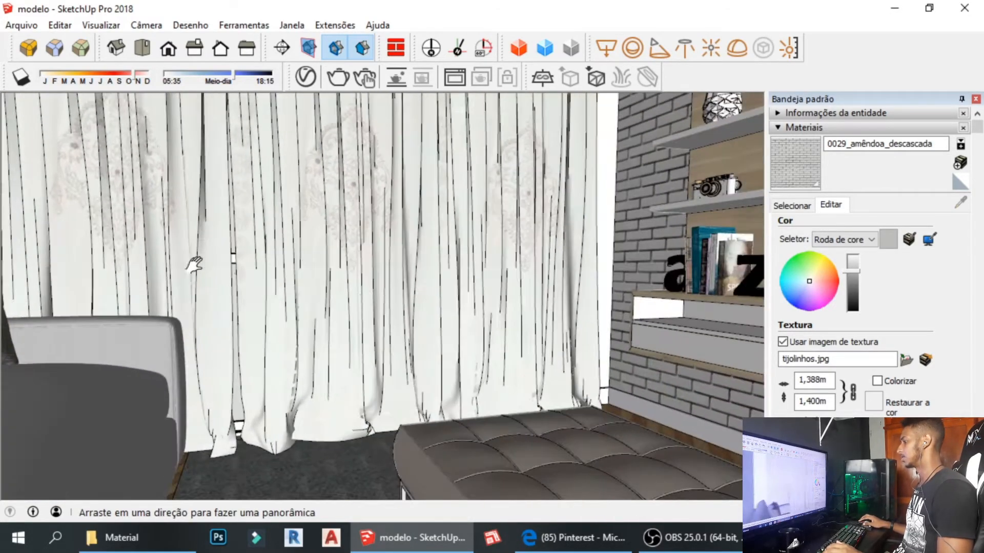
middle_drag(372, 303, 497, 411)
shift+middle_drag(592, 377, 299, 367)
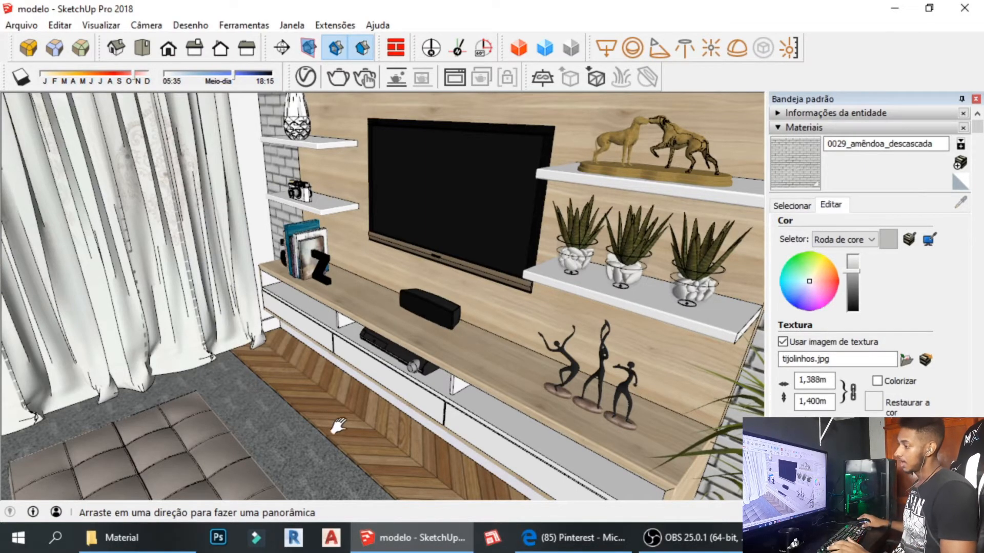
middle_drag(376, 359, 439, 397)
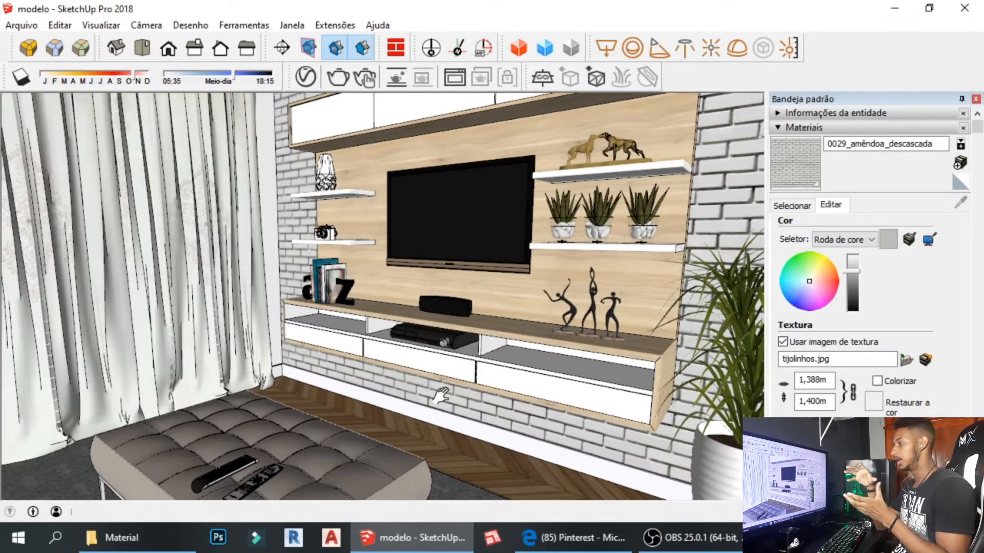
middle_drag(428, 390, 540, 369)
middle_drag(358, 352, 254, 346)
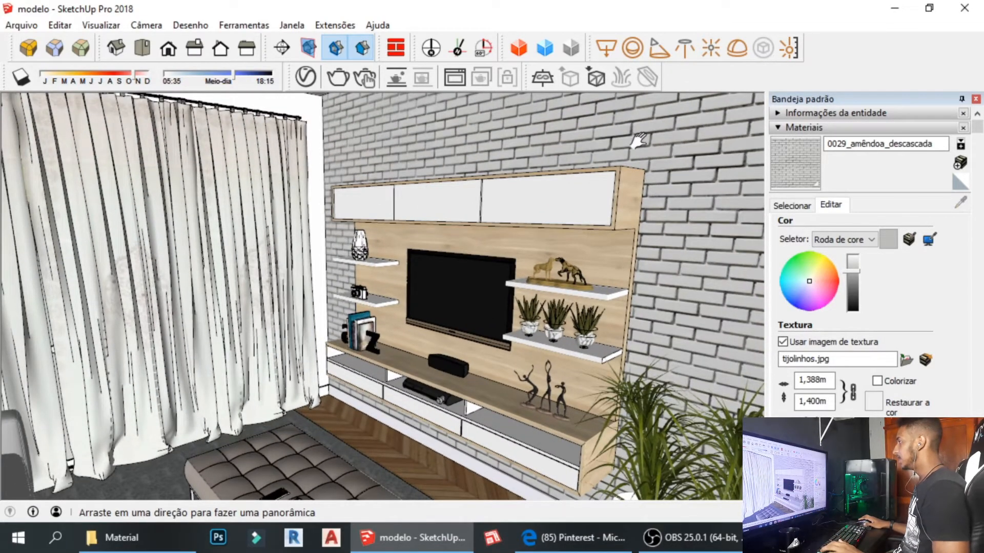
Refine the framing to include the curtain rod, ottoman, plant pots, sofa and beer bottles.
shift+middle_drag(638, 141, 618, 165)
shift+middle_drag(512, 352, 496, 245)
shift+middle_drag(548, 319, 538, 250)
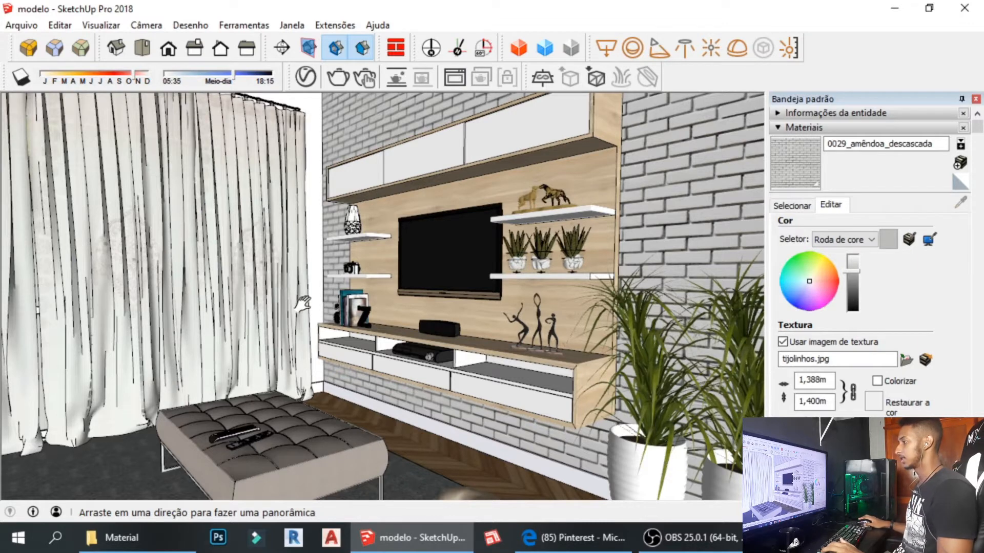
shift+middle_drag(303, 304, 346, 302)
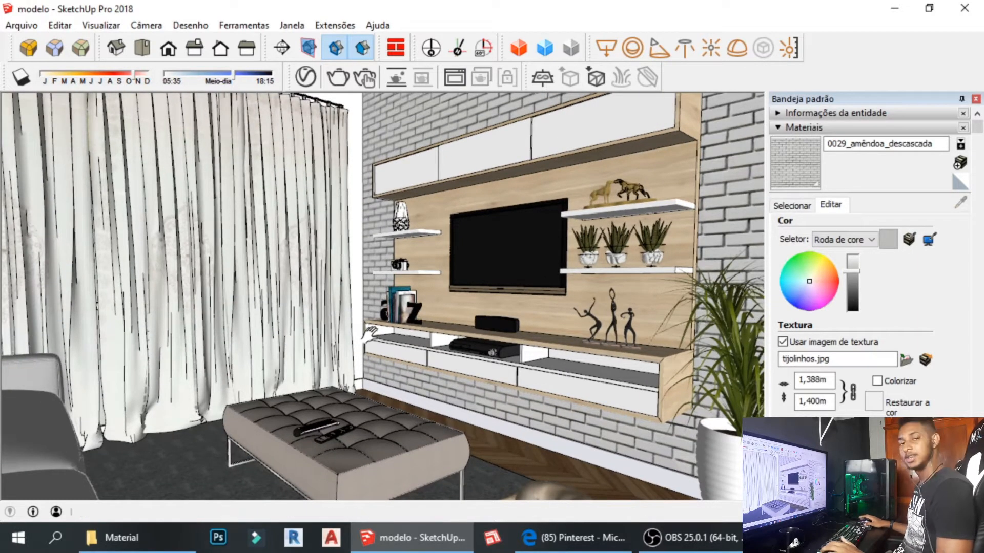
scroll(372, 334, down, 2)
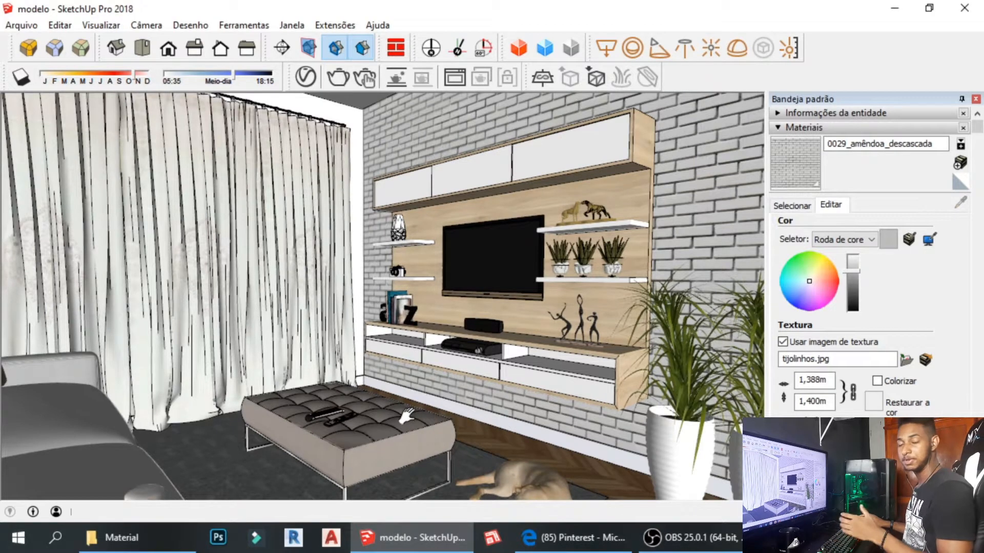
shift+middle_drag(406, 416, 412, 413)
shift+middle_drag(428, 368, 444, 353)
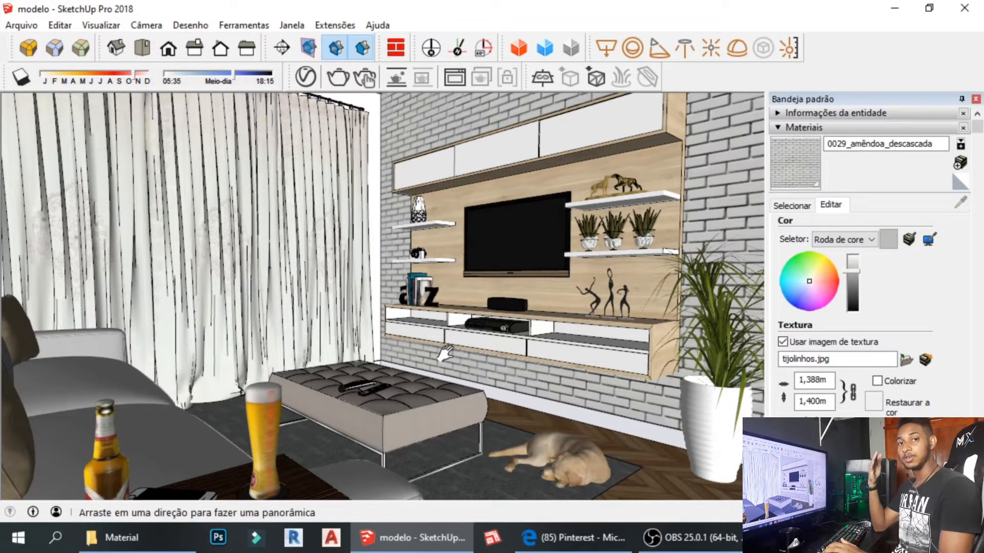
Orbit and zoom so the sofa, bottle and glass enter a higher view of the room.
scroll(446, 354, down, 2)
middle_drag(446, 353, 495, 306)
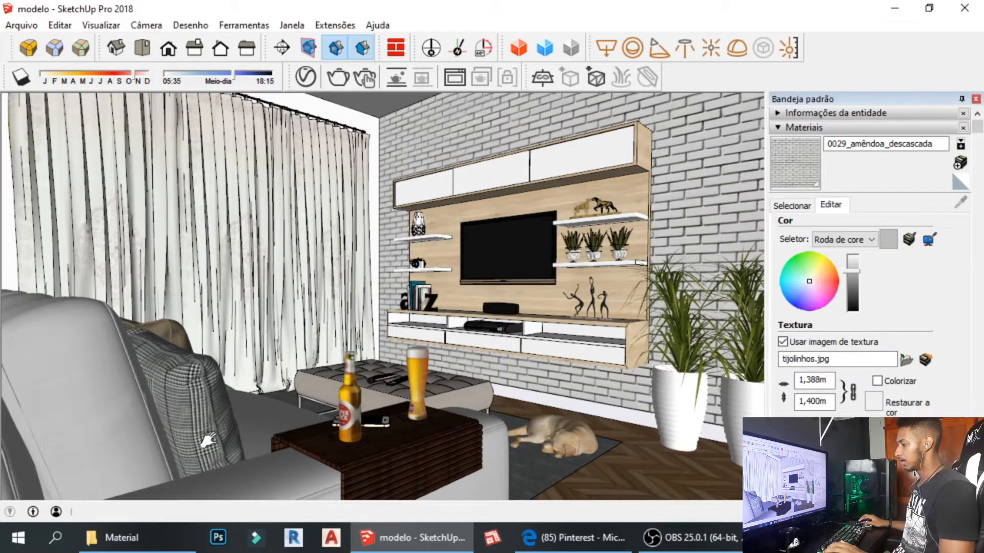
shift+middle_drag(264, 477, 263, 465)
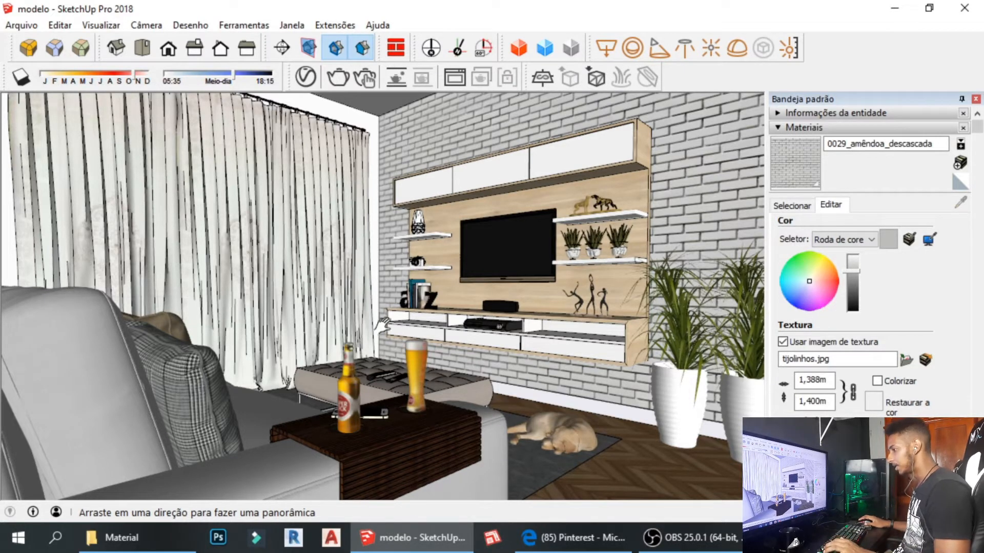
drag(532, 445, 519, 442)
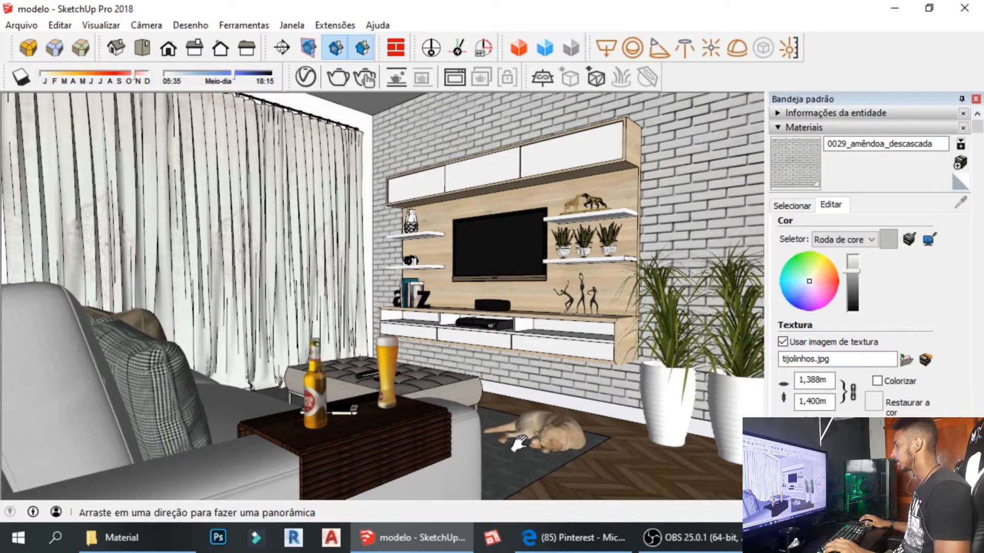
scroll(495, 338, up, 1)
scroll(495, 338, down, 1)
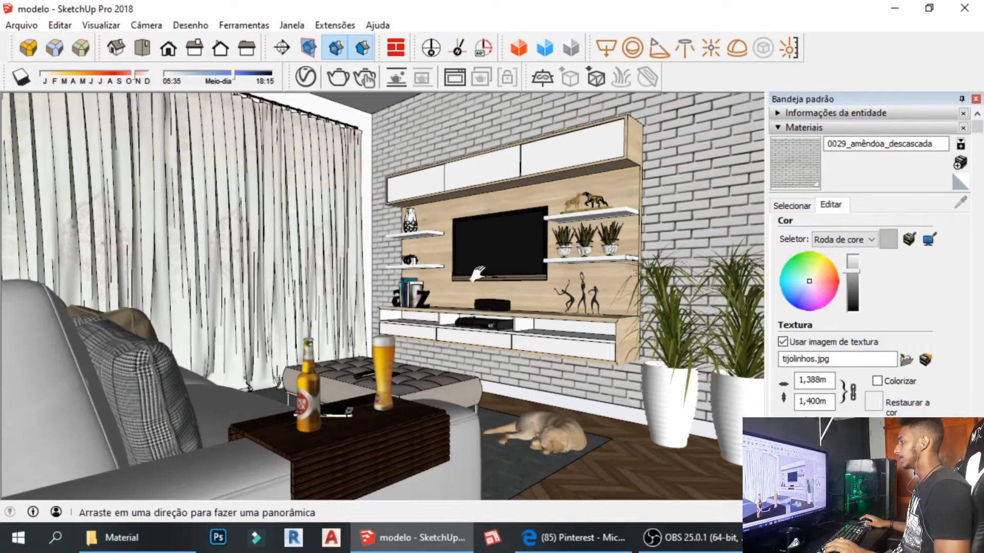
middle_drag(477, 274, 499, 285)
scroll(463, 250, up, 2)
middle_drag(463, 250, 504, 309)
scroll(437, 285, up, 2)
Frame the TV wall frontally with the plants, then bring up the Pinterest reference page.
middle_drag(435, 287, 540, 275)
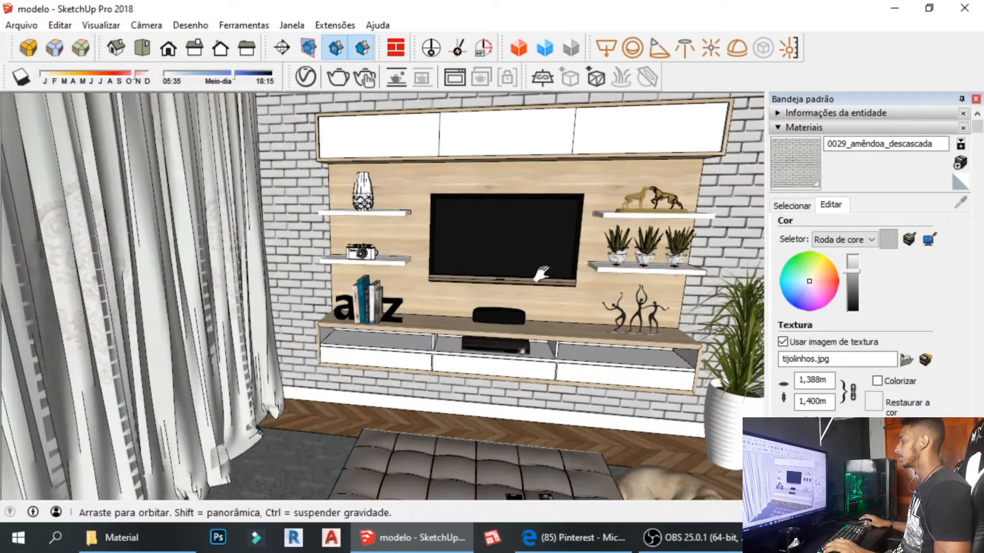
shift+middle_drag(596, 359, 402, 351)
middle_drag(403, 351, 522, 352)
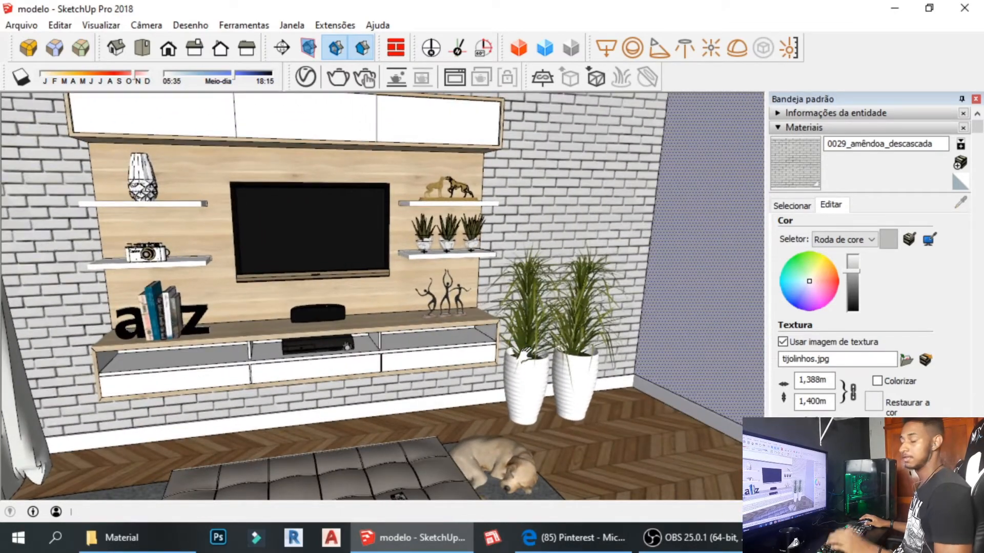
shift+middle_drag(566, 394, 582, 373)
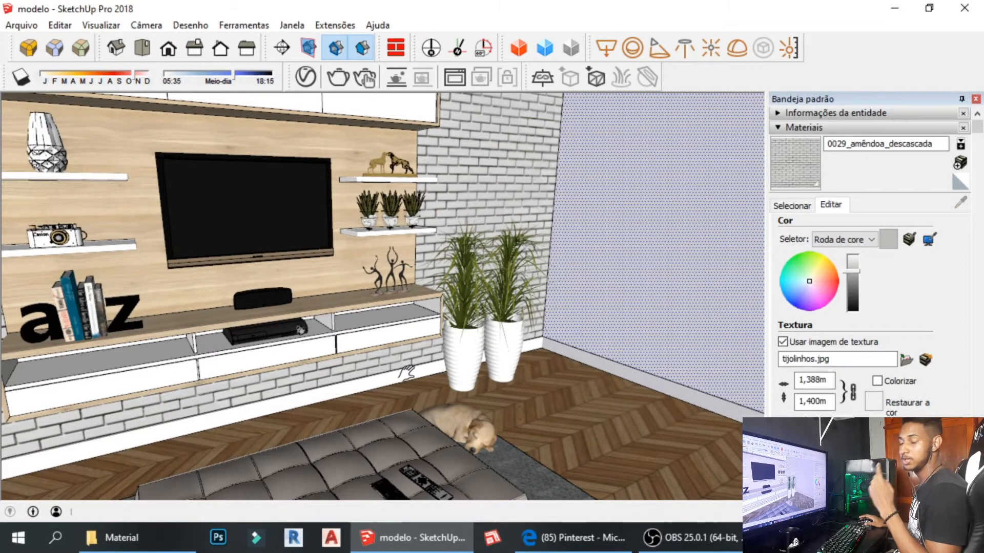
middle_drag(443, 383, 207, 340)
scroll(228, 364, down, 2)
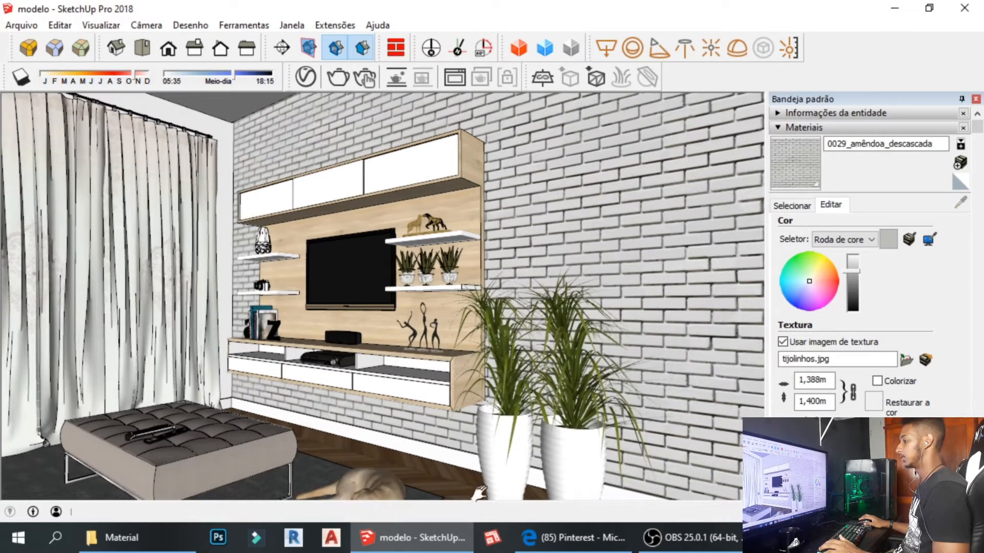
click(589, 538)
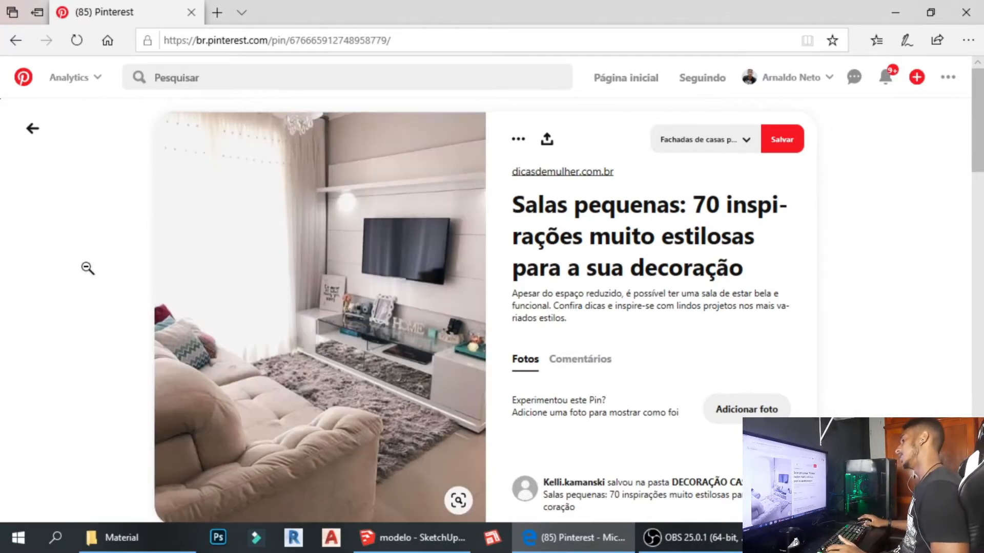
Scroll through the Pinterest living-room reference photo, then return to the SketchUp model.
scroll(131, 262, down, 1)
scroll(131, 262, up, 1)
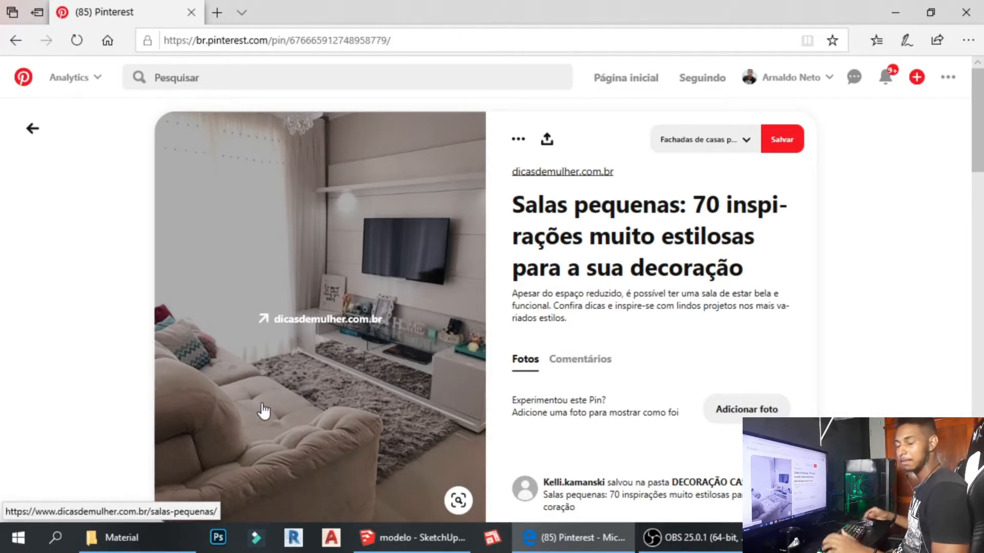
click(467, 533)
Orbit around the room box and place a section plane on its side wall.
mouse_move(384, 371)
middle_down()
mouse_move(281, 406)
mouse_move(360, 442)
mouse_move(286, 393)
mouse_move(461, 364)
mouse_move(237, 354)
mouse_move(281, 297)
mouse_move(328, 377)
mouse_move(330, 349)
mouse_move(301, 334)
mouse_move(342, 345)
mouse_move(191, 391)
mouse_move(579, 357)
mouse_move(483, 334)
mouse_move(266, 374)
mouse_move(246, 365)
mouse_move(352, 378)
mouse_move(327, 308)
middle_up()
scroll(323, 382, up, 2)
scroll(282, 302, down, 1)
scroll(329, 349, down, 1)
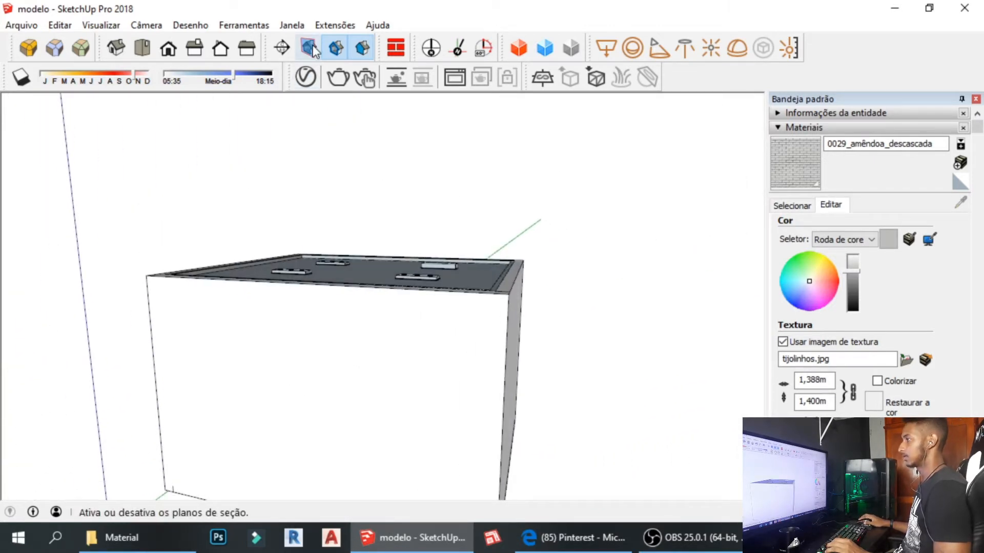
click(282, 48)
drag(349, 318, 366, 343)
middle_drag(365, 343, 306, 342)
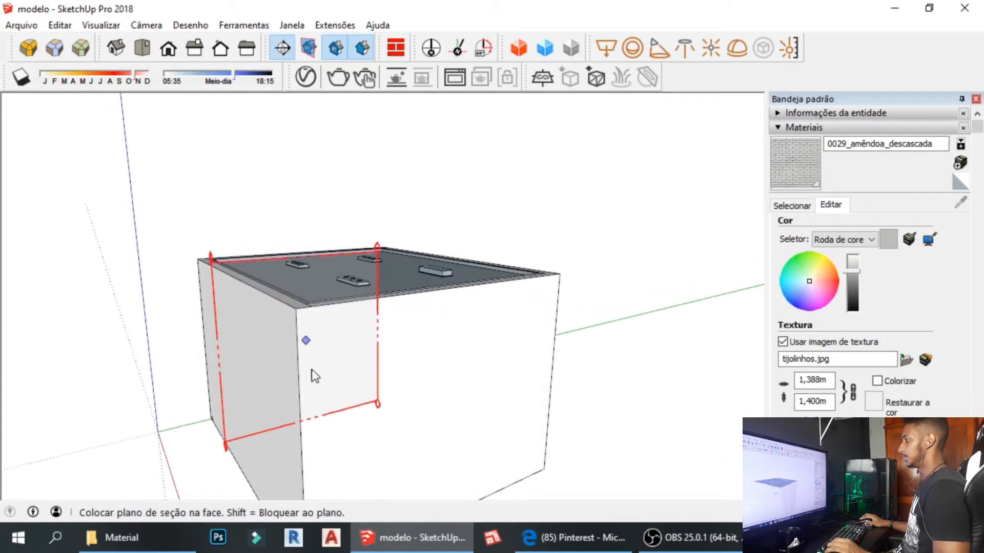
click(367, 412)
scroll(366, 396, down, 4)
shift+middle_drag(366, 396, 376, 535)
scroll(363, 392, down, 3)
Select the section plane and rotate it to lie flat.
click(356, 464)
key(m)
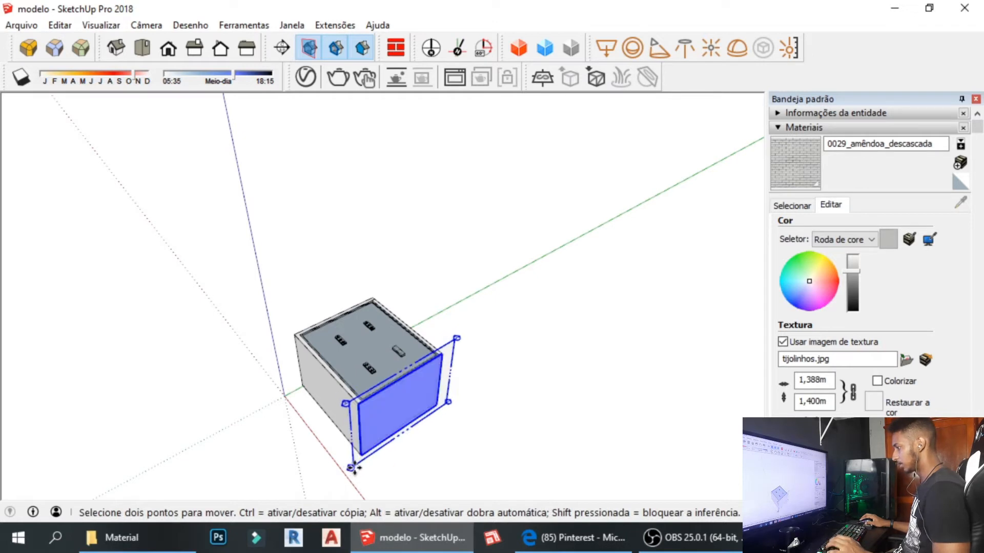
middle_drag(354, 468, 358, 490)
scroll(358, 465, up, 3)
key(q)
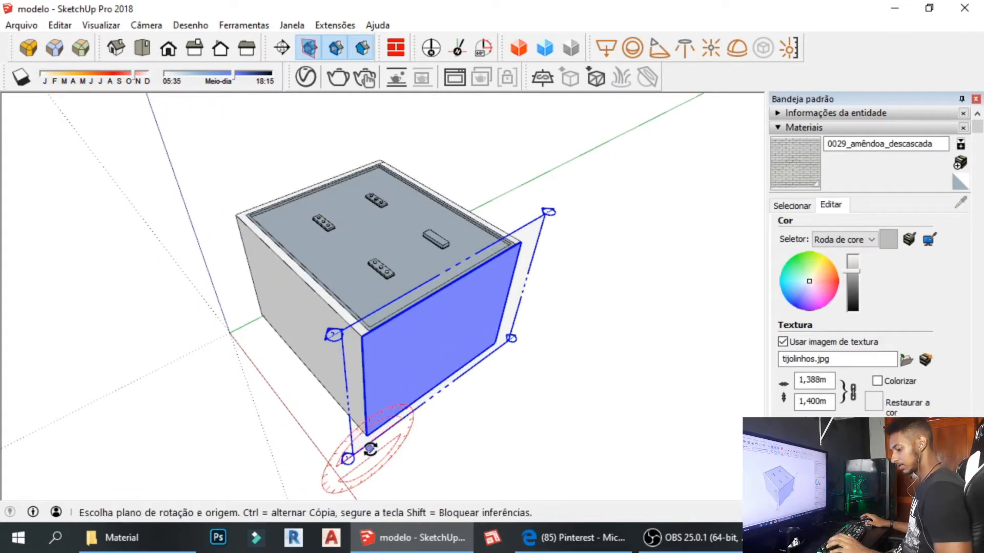
click(376, 444)
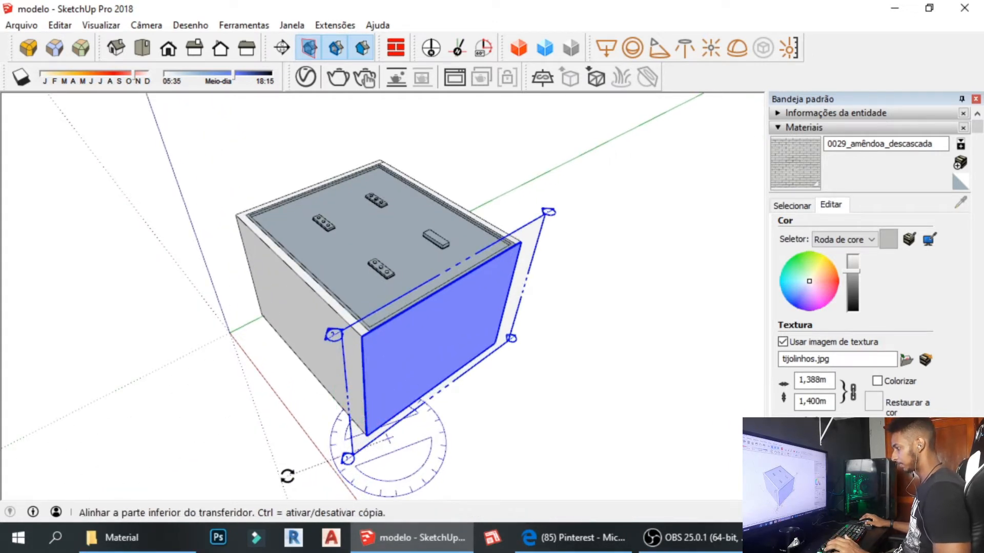
click(284, 470)
click(291, 426)
middle_drag(291, 426, 404, 446)
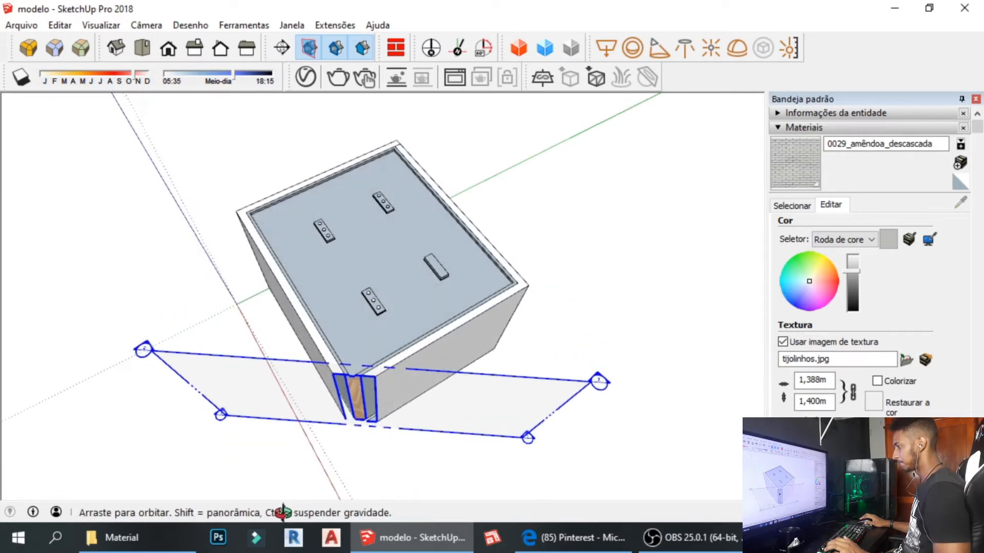
key(space)
Reposition the section plane and tilt it again with Rotate.
key(m)
click(410, 428)
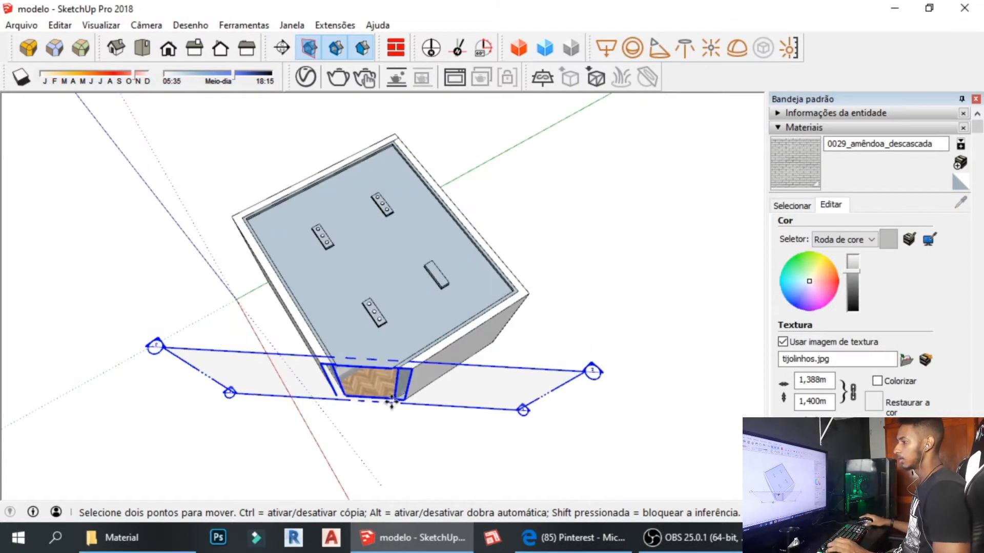
scroll(393, 403, up, 4)
mouse_move(398, 398)
middle_down()
mouse_move(436, 370)
mouse_move(446, 378)
middle_up()
key(q)
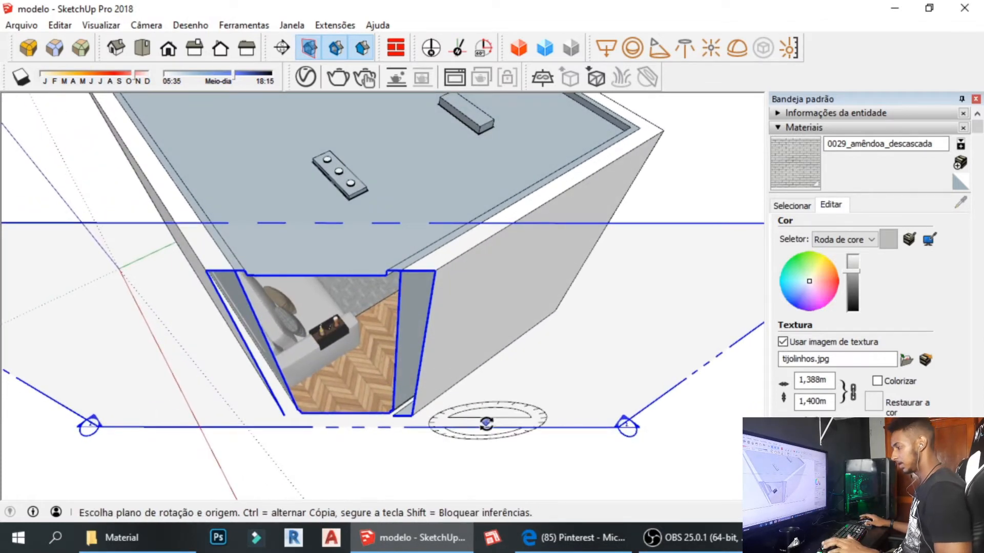
mouse_move(483, 439)
middle_down()
mouse_move(497, 415)
mouse_move(500, 443)
middle_up()
click(501, 444)
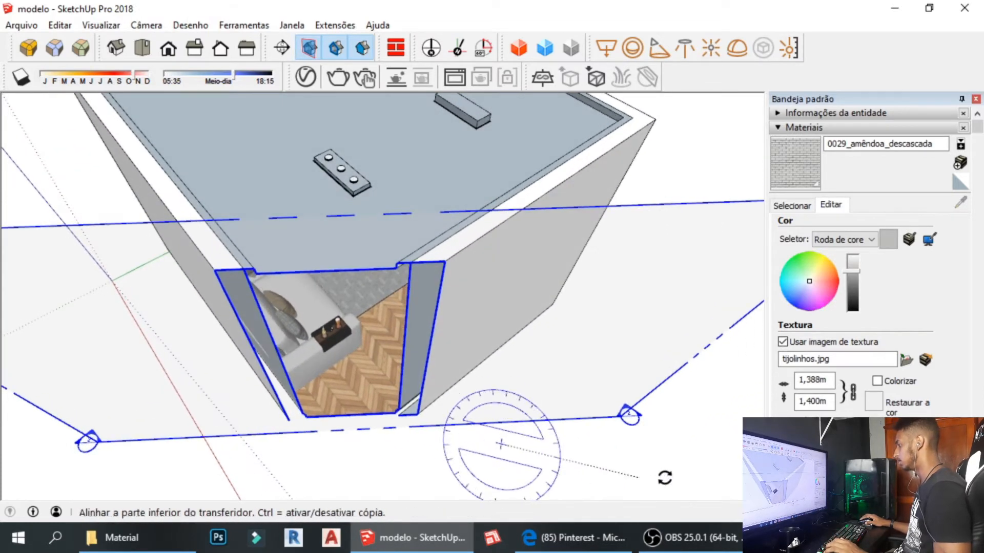
click(668, 478)
click(681, 456)
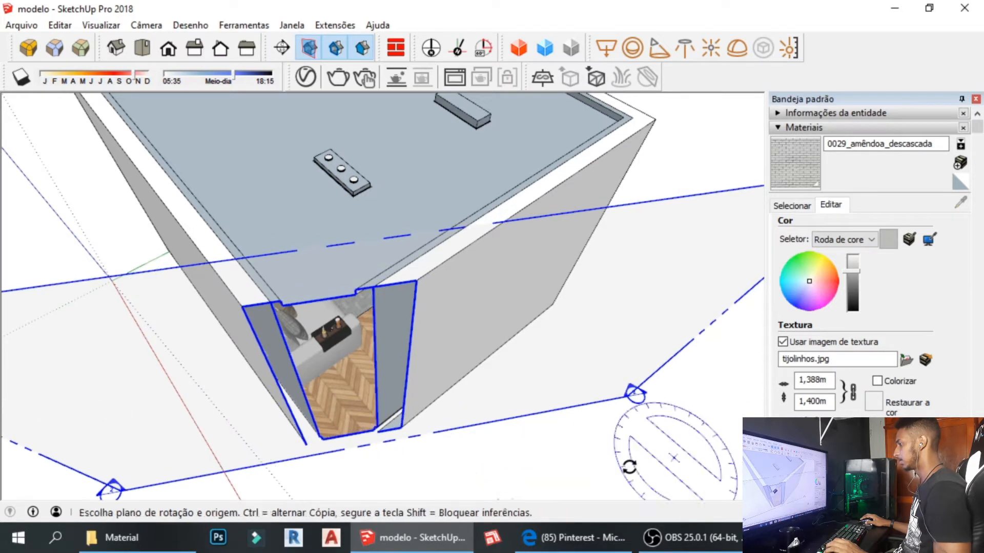
key(space)
Raise the section plane with Move and orbit to a frontal view of the opened room.
key(m)
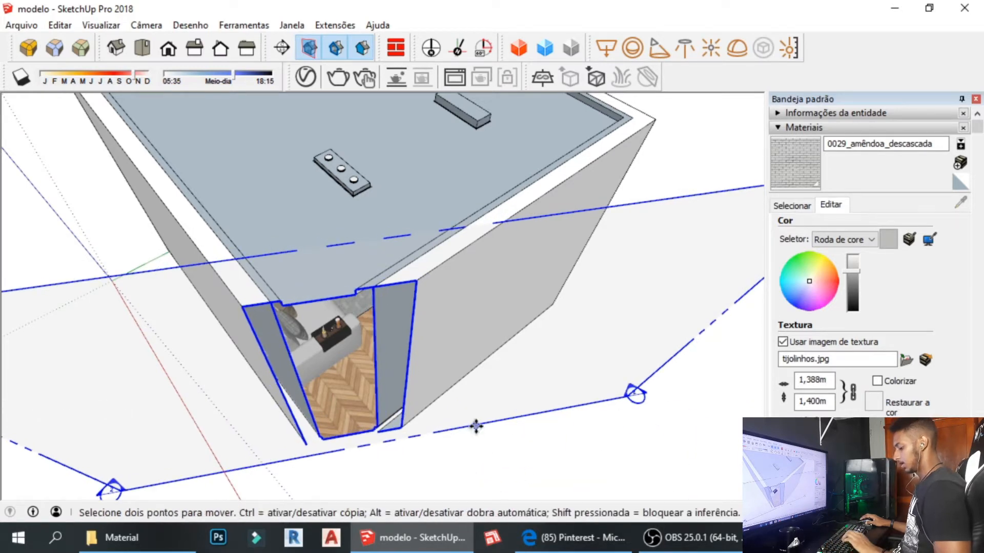
click(474, 416)
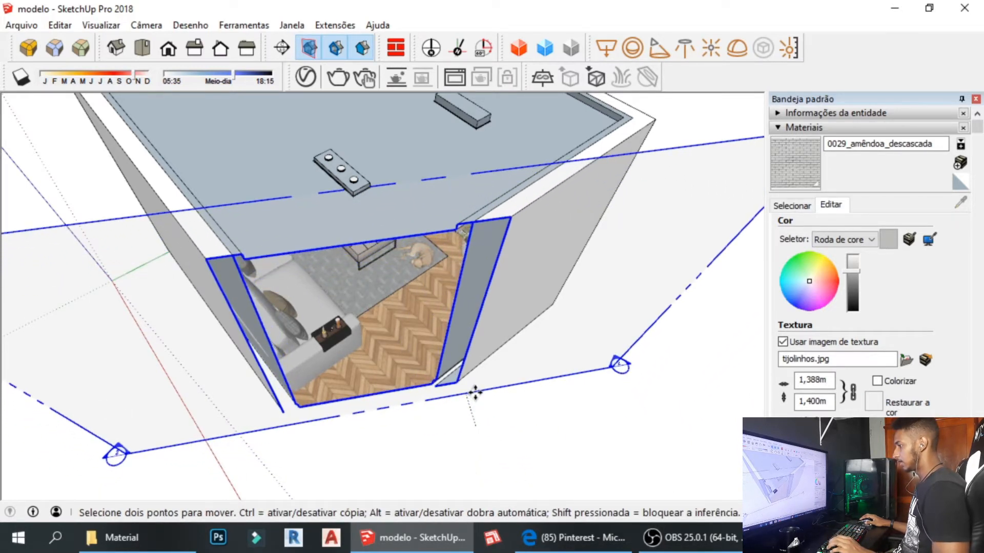
middle_drag(474, 392, 358, 154)
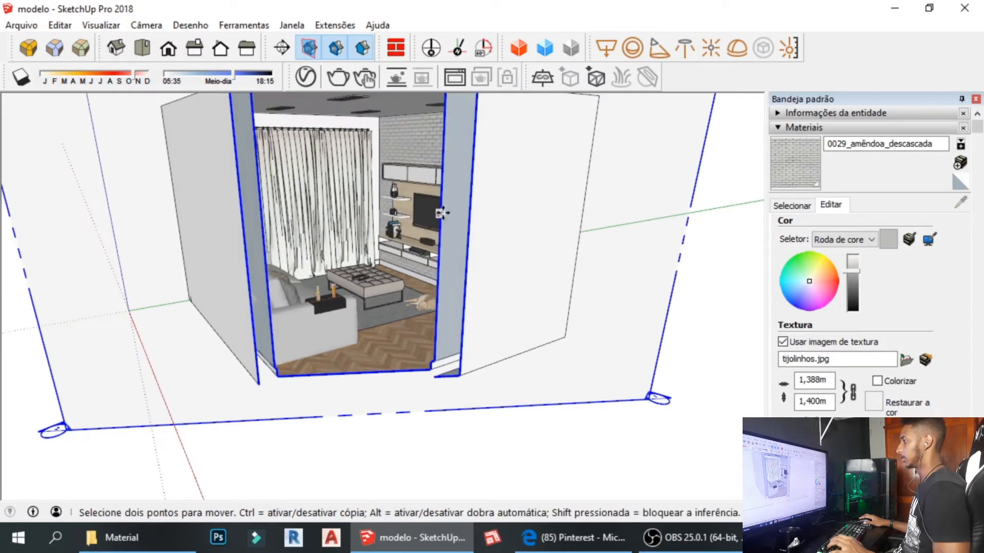
Hide the section plane outlines and pan down toward the living room.
click(310, 52)
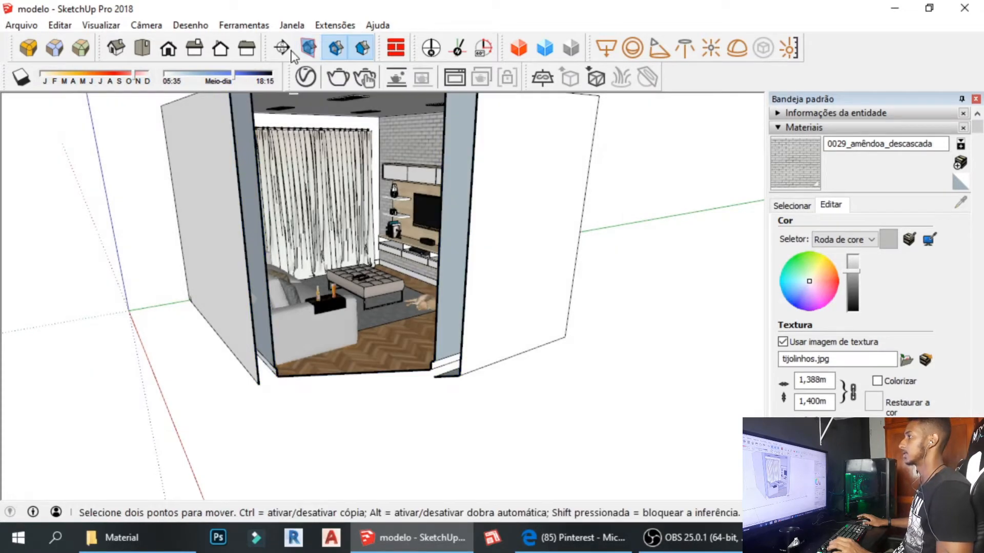
scroll(324, 173, up, 4)
middle_drag(325, 174, 355, 169)
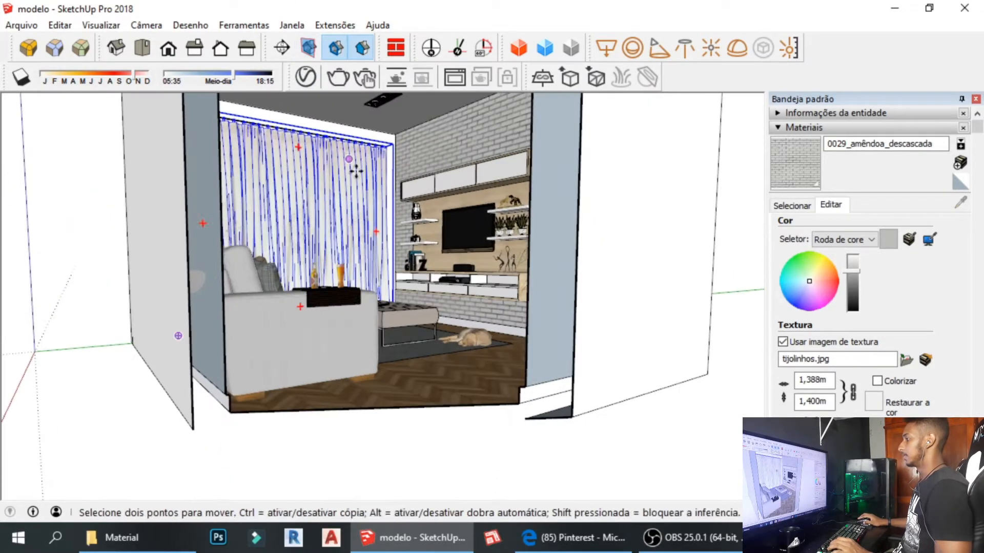
key(space)
key(h)
drag(329, 367, 347, 404)
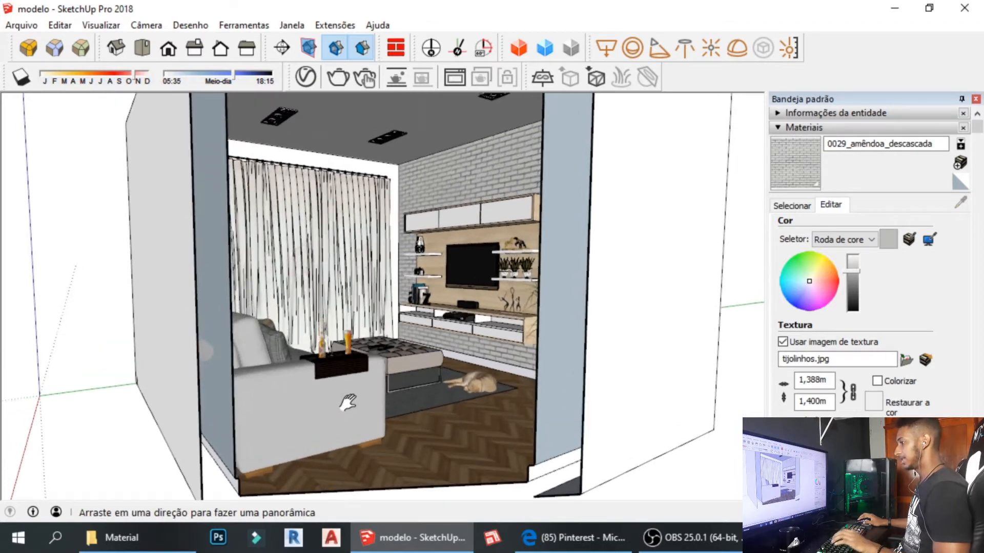
scroll(366, 342, up, 5)
scroll(366, 342, down, 5)
Orbit and zoom over the box to inspect the interior, then start a new section plane.
middle_drag(366, 342, 379, 233)
scroll(318, 307, up, 5)
scroll(319, 307, up, 5)
middle_drag(472, 263, 432, 352)
scroll(432, 274, down, 5)
scroll(432, 274, down, 4)
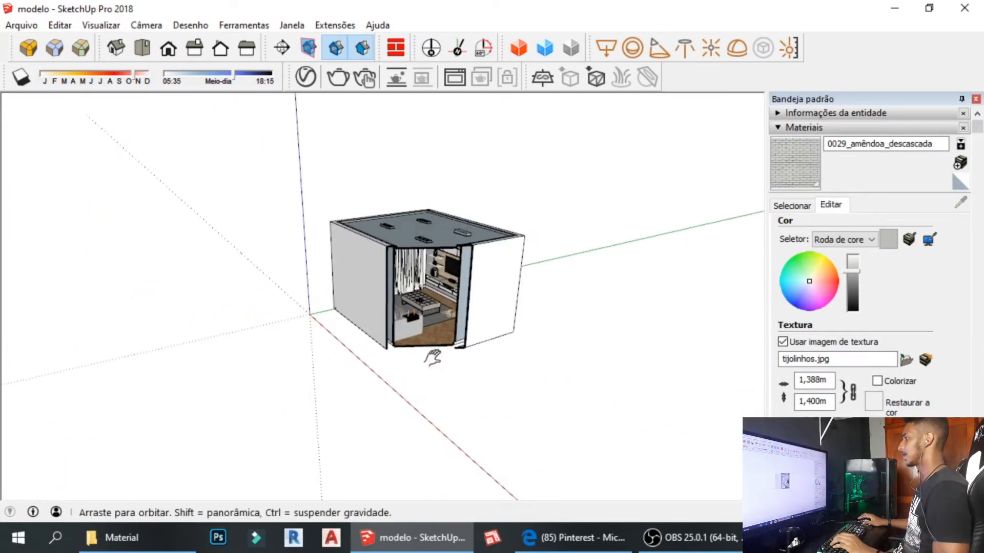
click(282, 47)
middle_drag(407, 204, 436, 328)
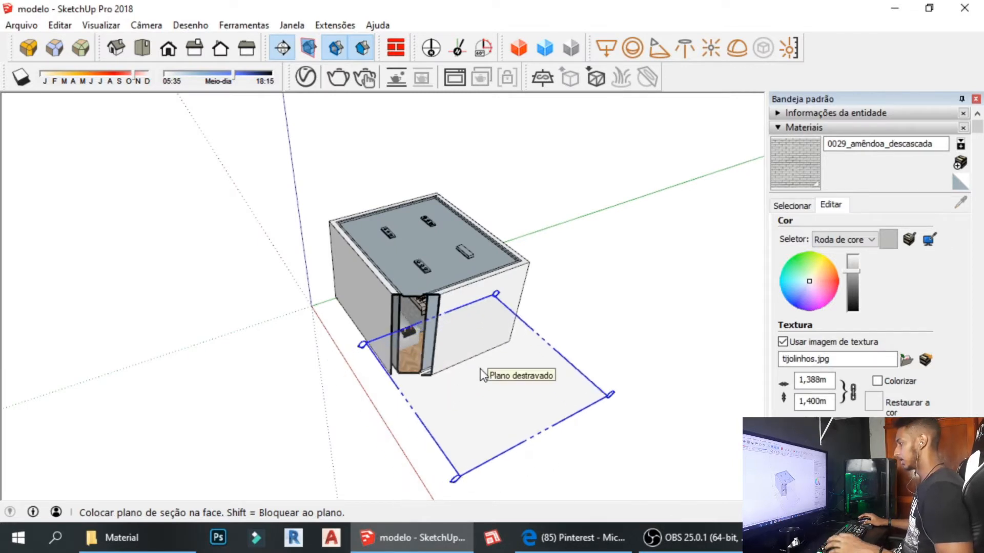
Select the horizontal section plane and toggle section plane and section cut display.
key(space)
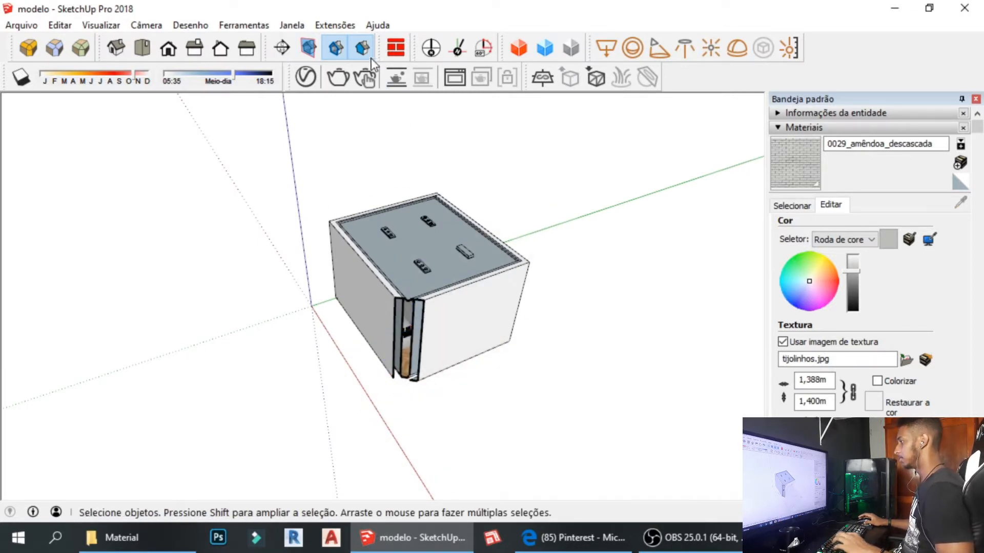
click(309, 48)
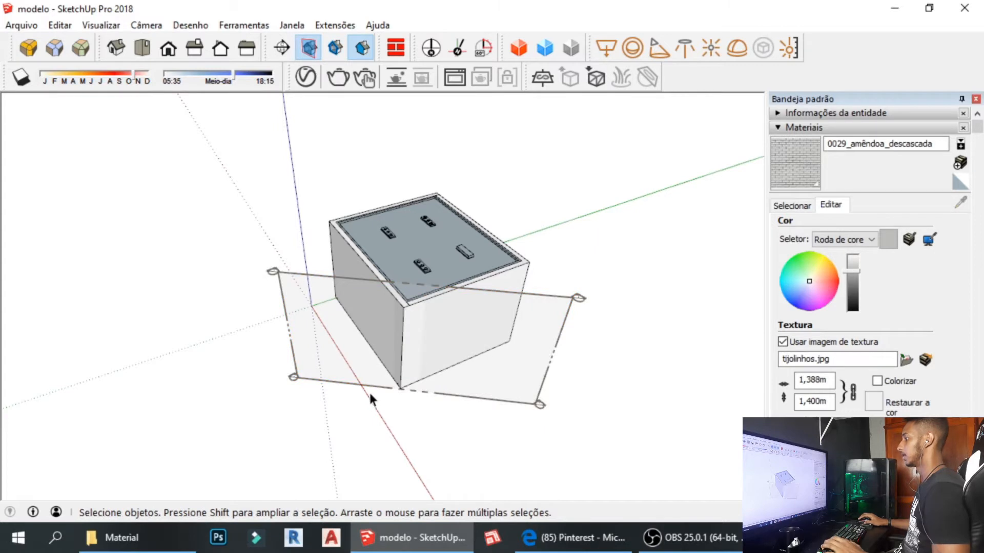
click(371, 390)
click(335, 47)
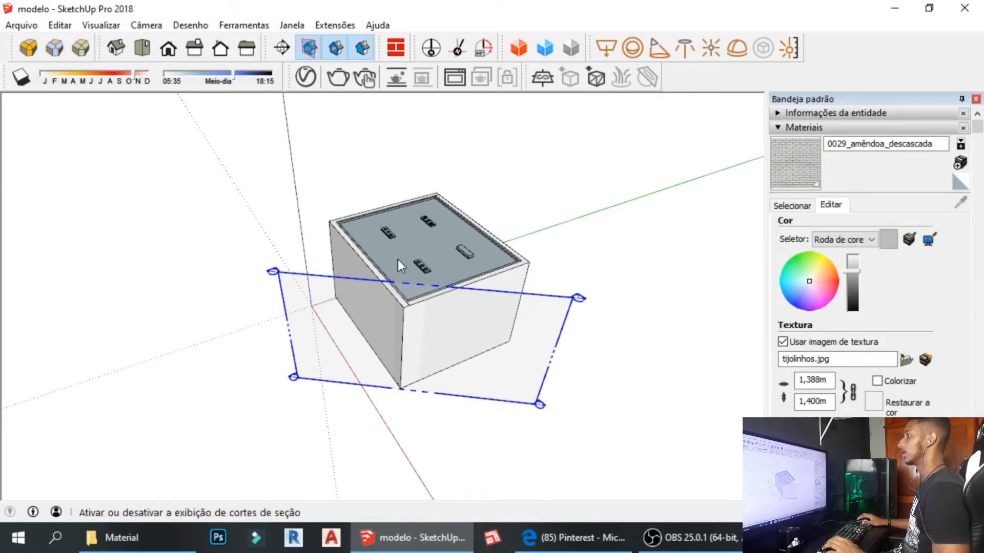
middle_drag(512, 415, 425, 398)
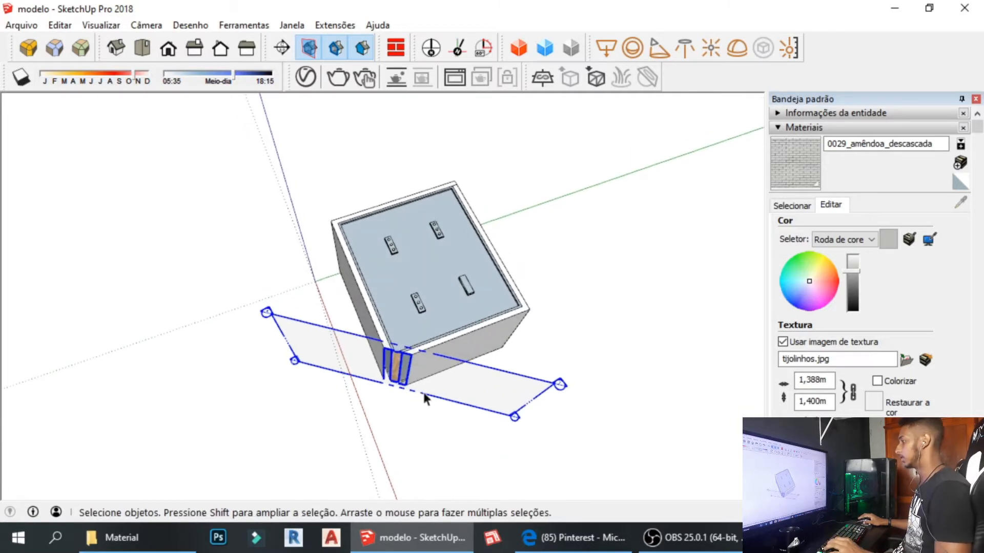
click(308, 47)
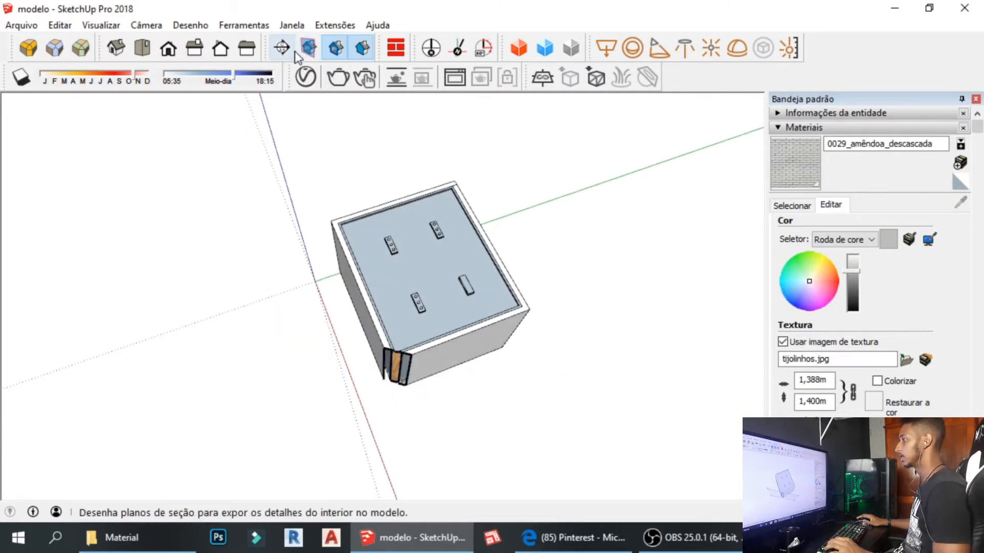
Place a section plane on the box's front face and move it inward into the room.
click(281, 47)
middle_drag(509, 380, 410, 375)
click(406, 375)
click(540, 346)
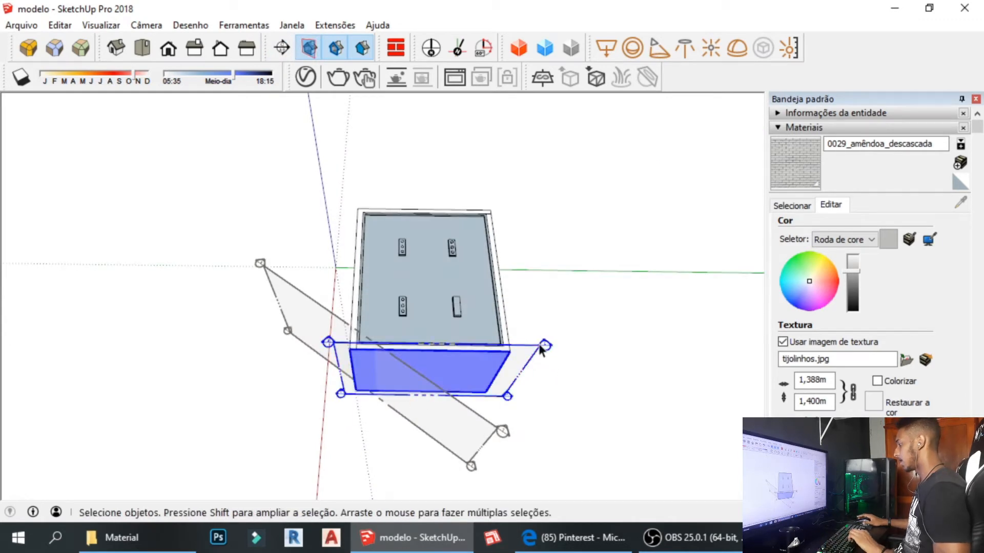
key(m)
click(542, 345)
click(537, 328)
key(space)
Inspect the opened room's floor, rug and dog, then delete the front section plane.
middle_drag(456, 312, 507, 354)
scroll(463, 282, up, 10)
mouse_move(508, 354)
shift+middle_down()
mouse_move(499, 343)
mouse_move(502, 369)
mouse_move(490, 349)
shift+middle_up()
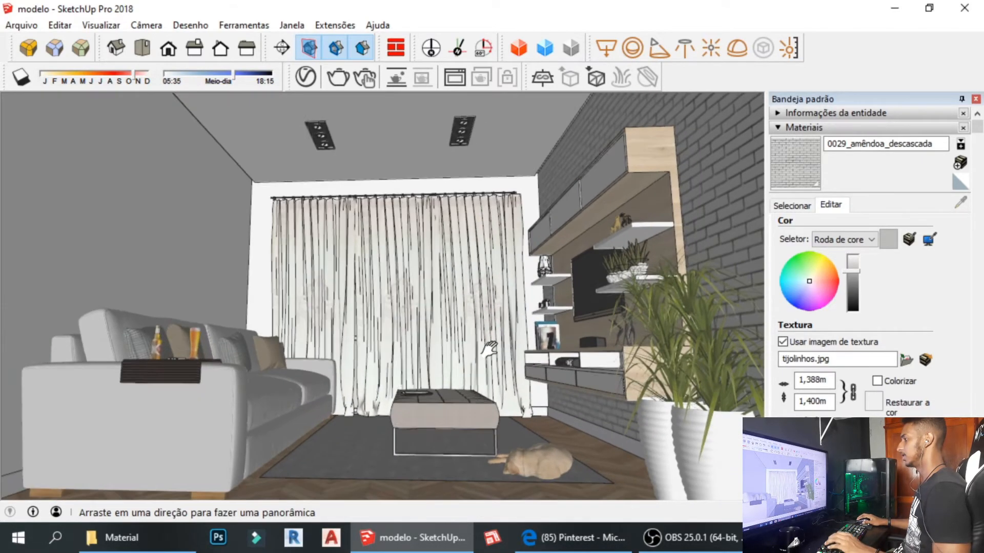
scroll(509, 353, down, 10)
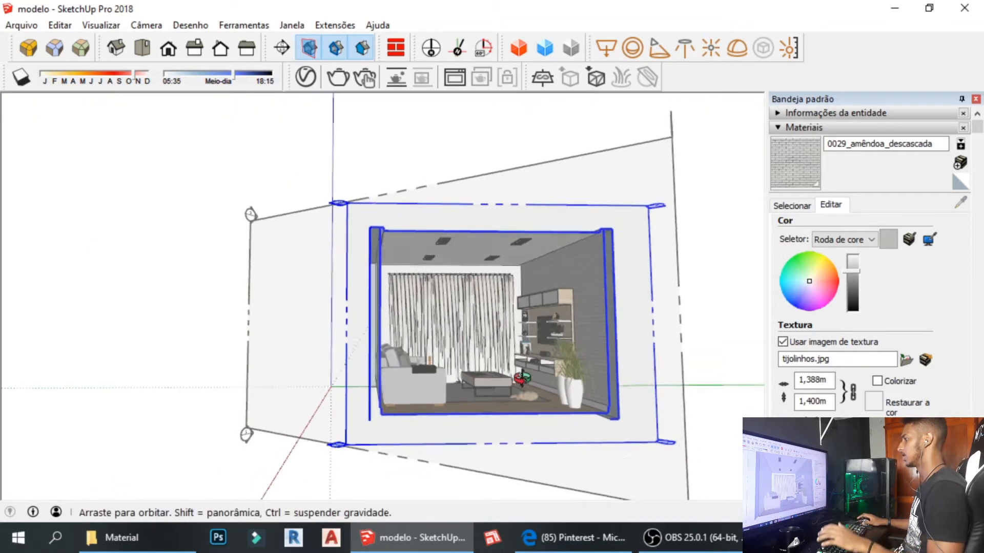
middle_drag(523, 378, 560, 523)
click(656, 268)
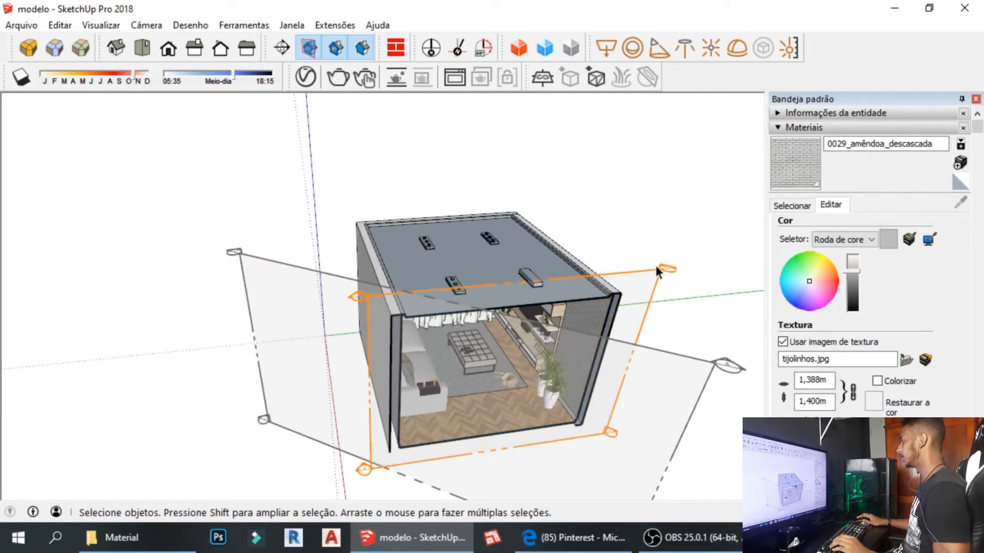
click(662, 275)
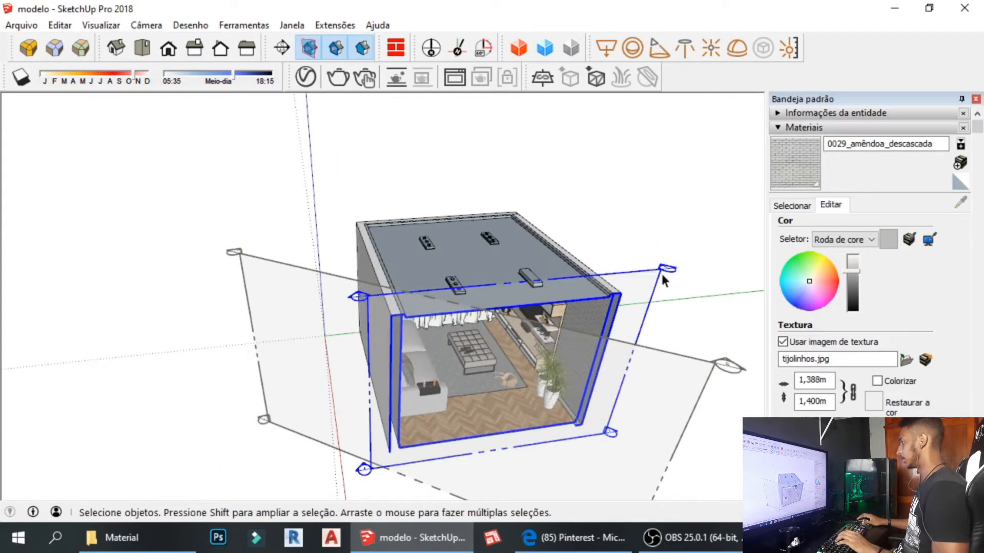
key(Delete)
middle_drag(664, 282, 444, 366)
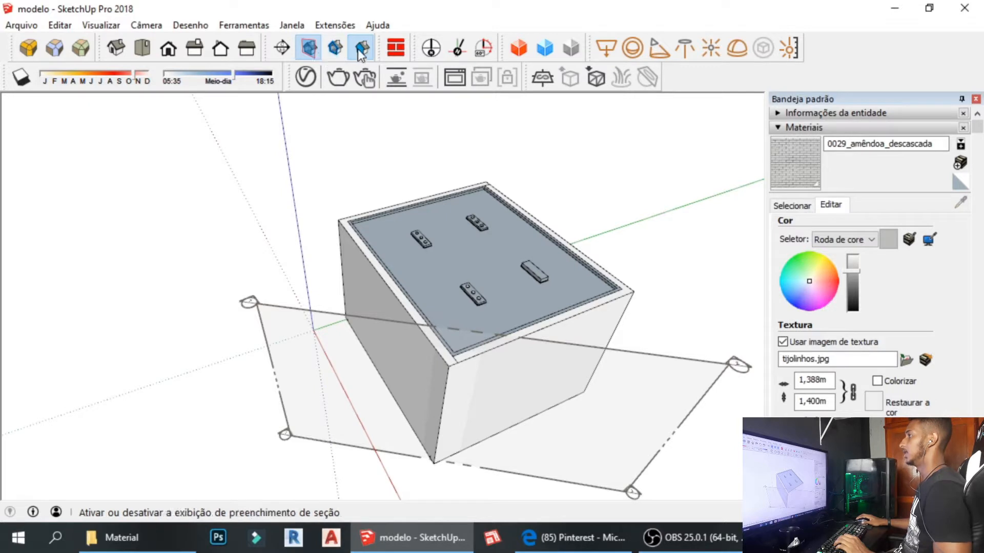
Turn section cuts back on and make the horizontal section cut active.
click(347, 316)
click(336, 51)
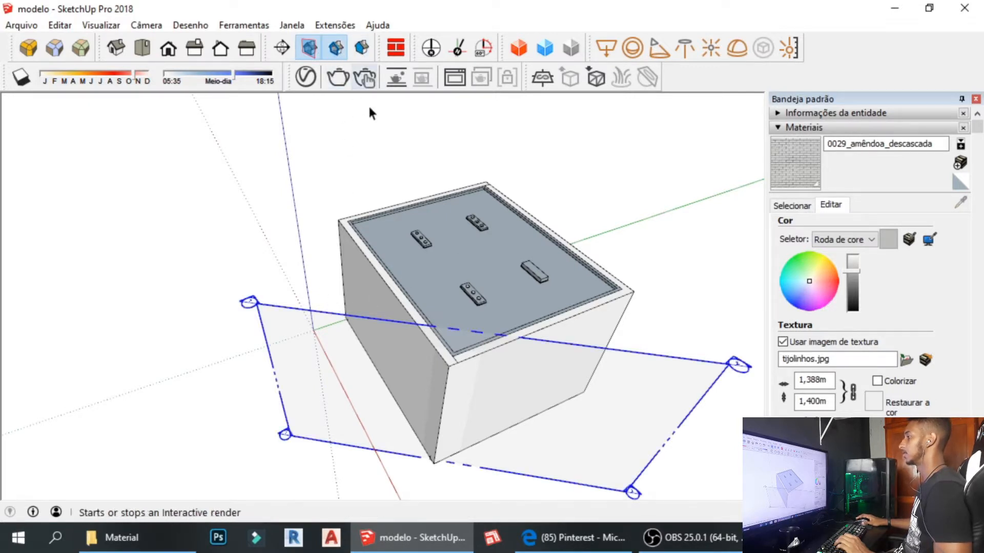
click(315, 313)
right_click(314, 312)
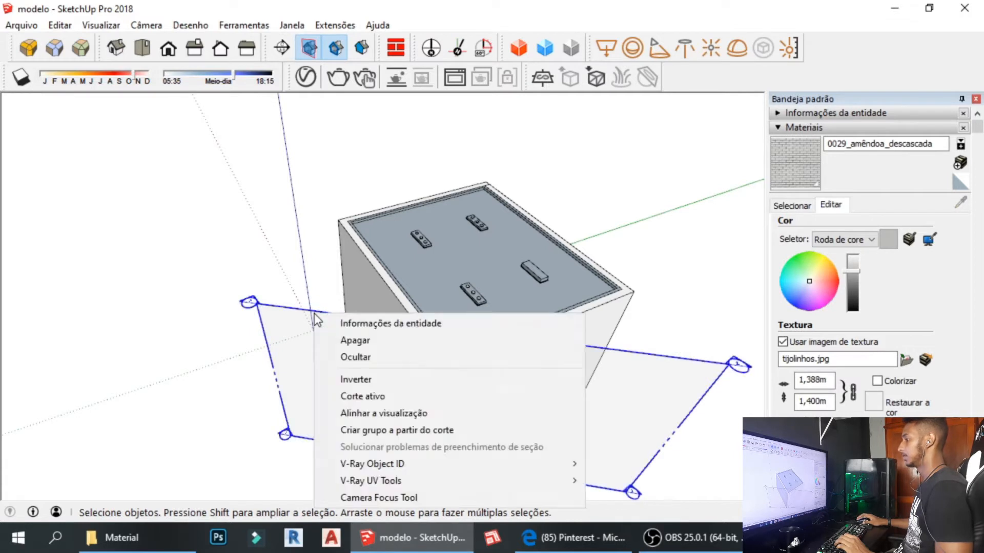
click(393, 398)
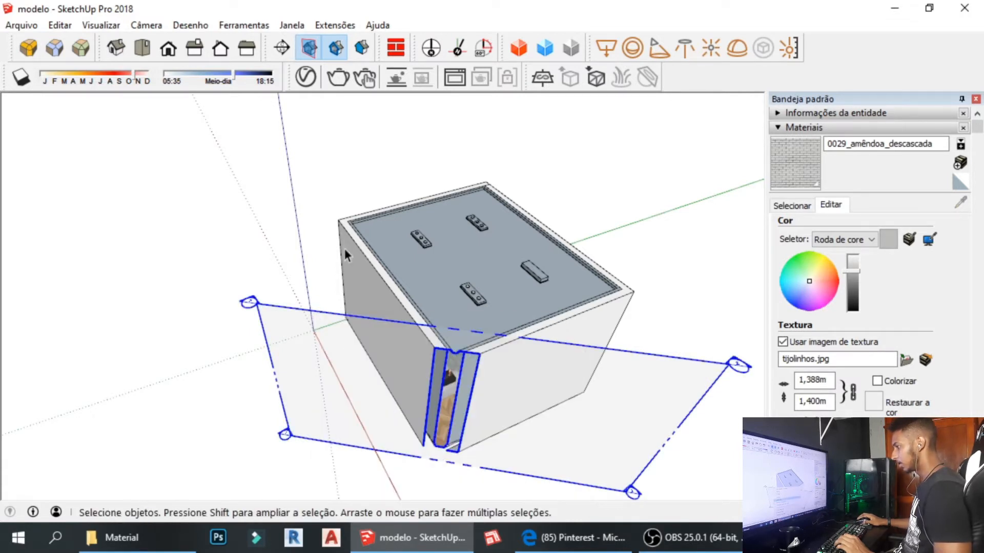
middle_drag(619, 490, 653, 515)
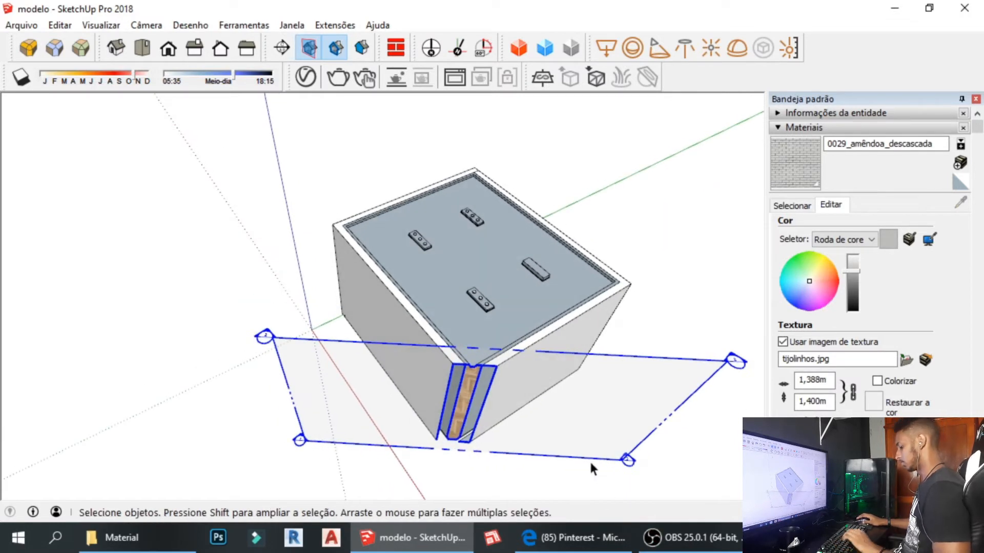
Raise the horizontal section plane to cut higher into the building, then hide plane outlines.
key(m)
drag(581, 454, 582, 428)
key(space)
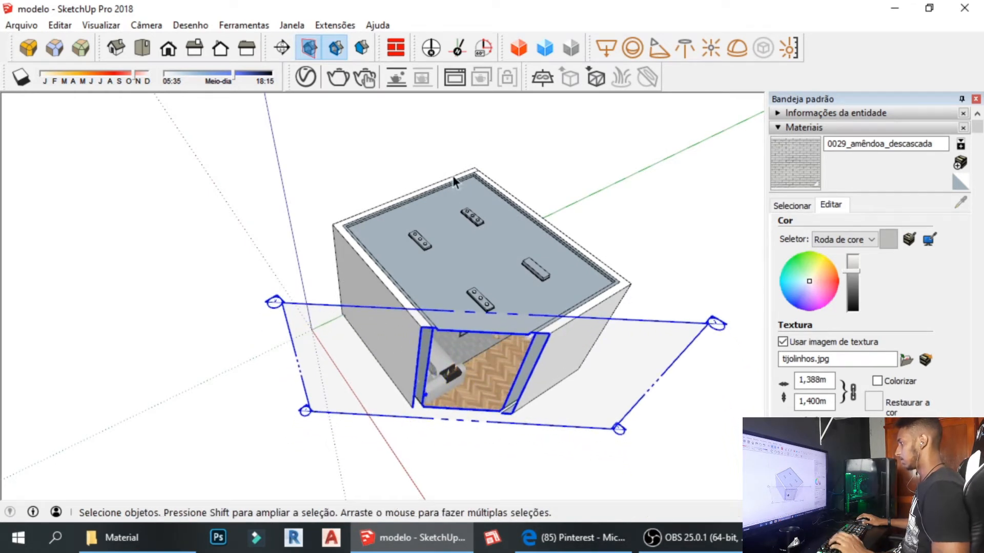
click(317, 50)
middle_drag(481, 256, 501, 146)
scroll(502, 319, up, 5)
middle_drag(500, 317, 515, 405)
scroll(497, 273, up, 3)
scroll(498, 275, down, 8)
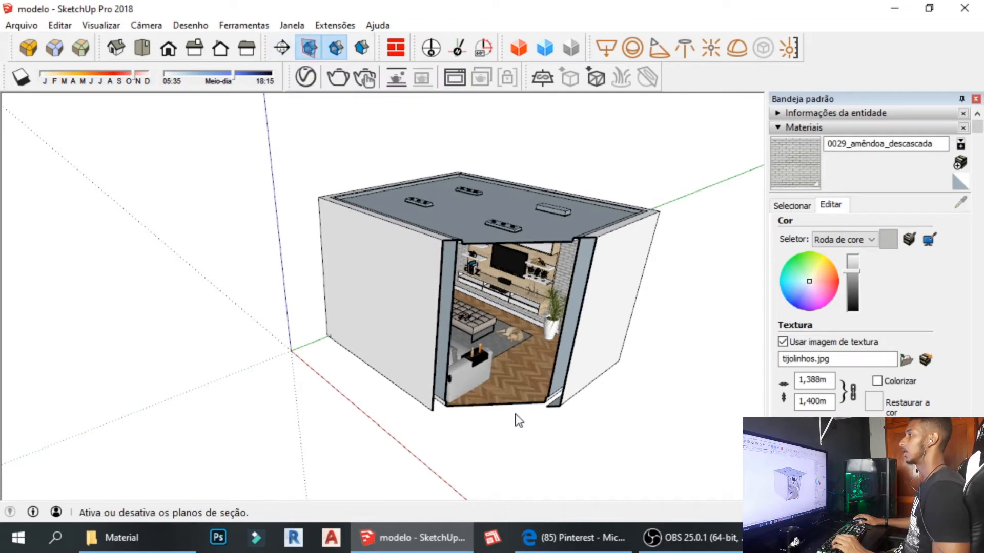
Nudge the section plane slightly, hide its outline again and lower the view into the room.
click(536, 430)
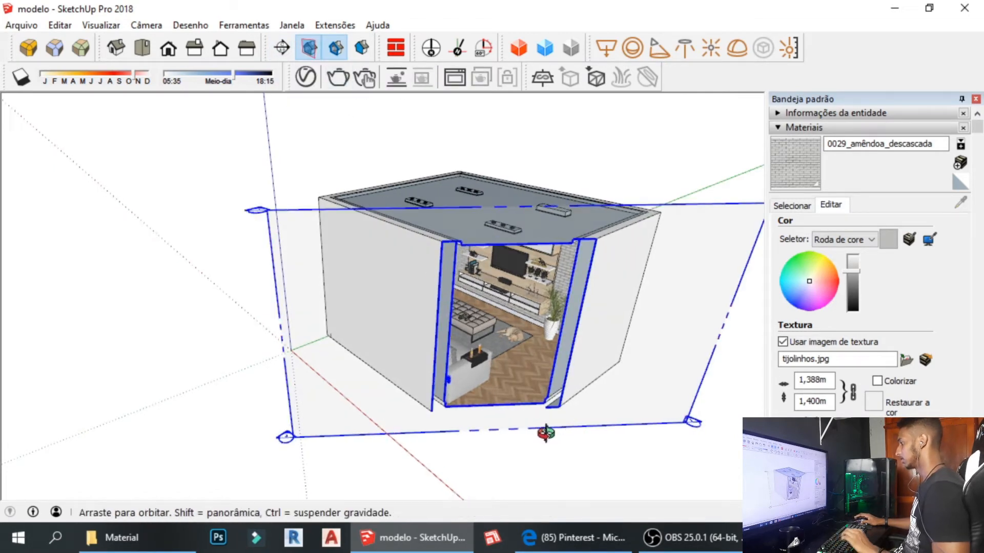
middle_drag(545, 433, 468, 456)
key(m)
drag(508, 469, 500, 467)
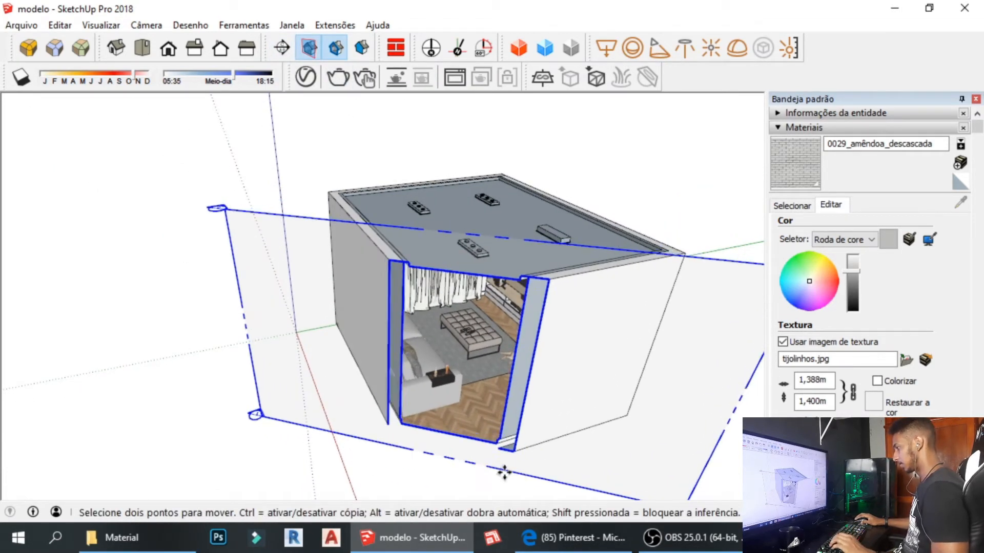
key(space)
click(308, 48)
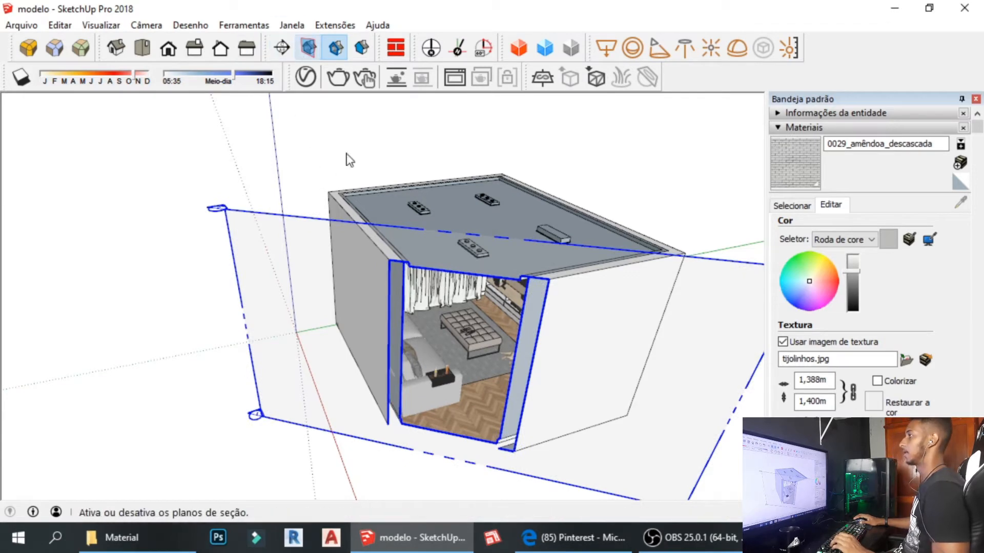
scroll(495, 373, up, 3)
middle_drag(523, 496, 546, 315)
scroll(456, 323, up, 6)
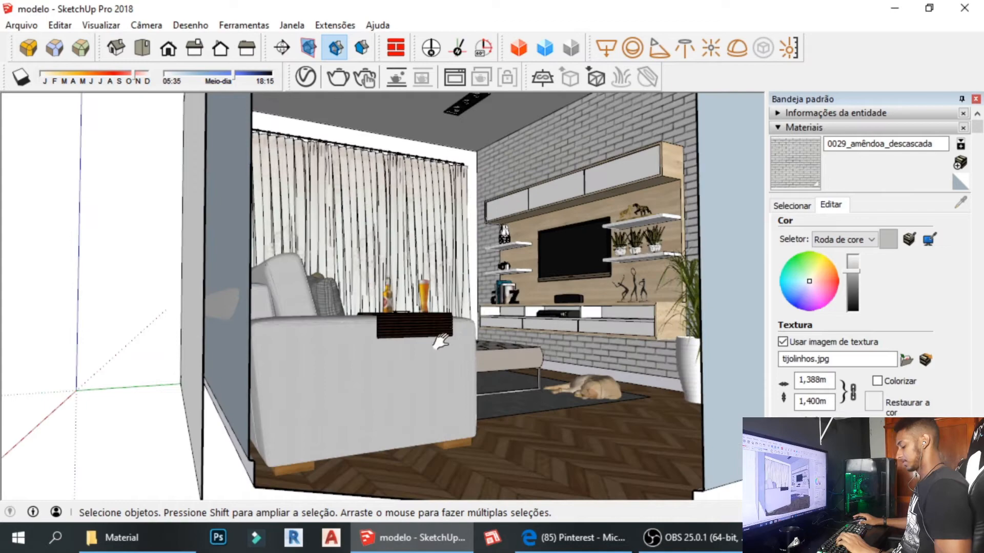
Orbit and zoom in through the cut-open front toward the living-room opening.
mouse_move(440, 341)
shift+middle_down()
mouse_move(428, 382)
mouse_move(453, 342)
mouse_move(367, 380)
mouse_move(438, 372)
shift+middle_up()
scroll(454, 341, down, 2)
scroll(368, 379, down, 4)
middle_drag(449, 300, 428, 335)
shift+middle_drag(308, 374, 293, 323)
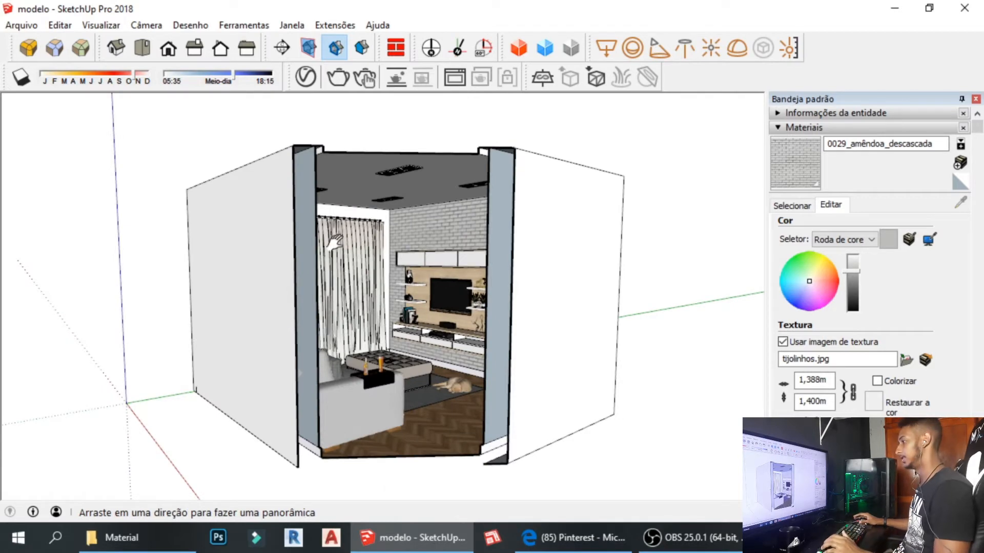
mouse_move(314, 238)
shift+middle_down()
mouse_move(287, 195)
mouse_move(260, 205)
shift+middle_up()
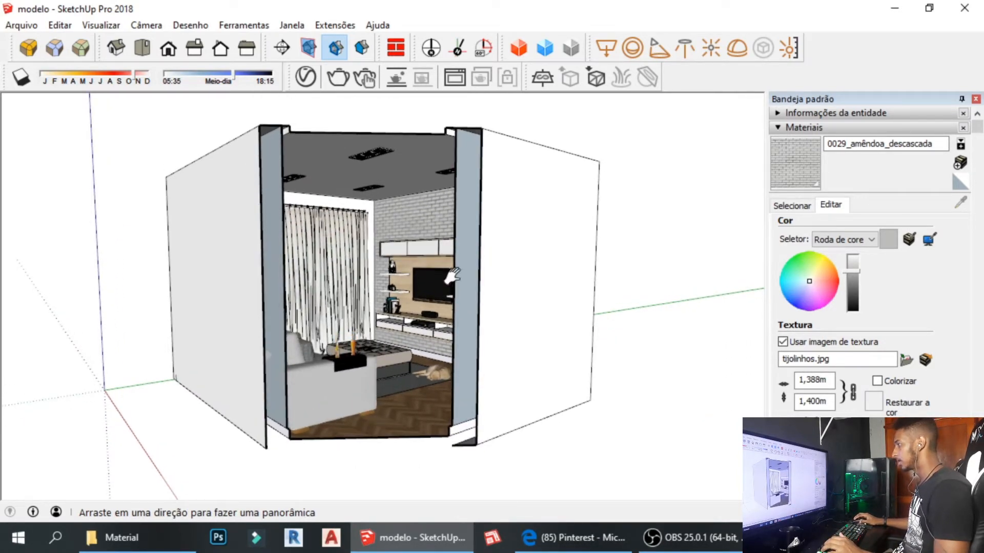
scroll(362, 275, up, 3)
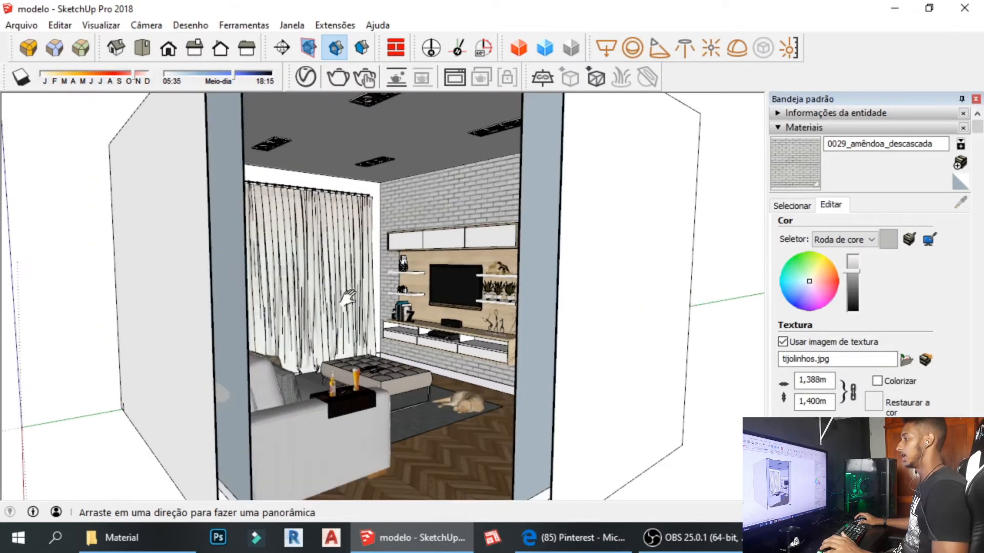
scroll(348, 302, down, 3)
middle_drag(418, 277, 404, 282)
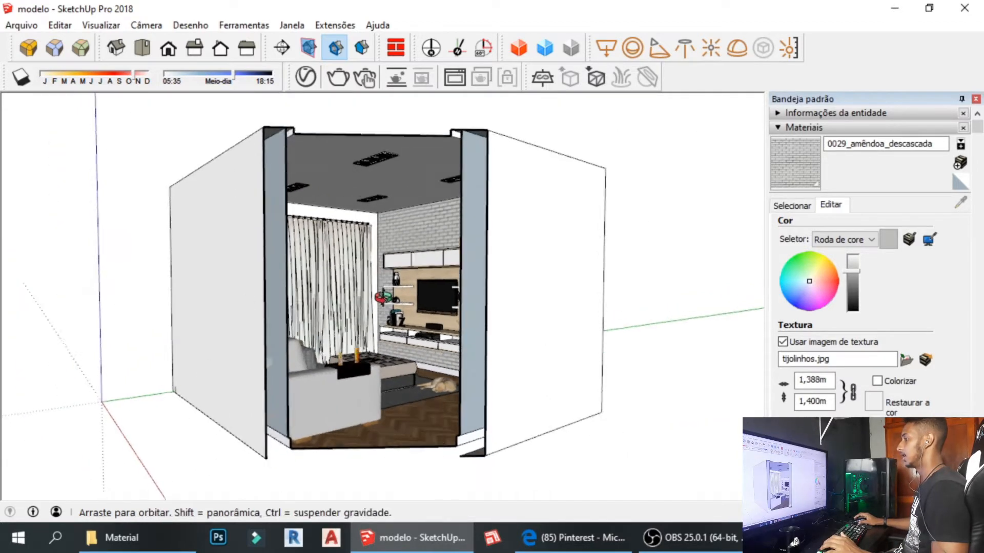
scroll(359, 308, up, 5)
scroll(344, 319, up, 2)
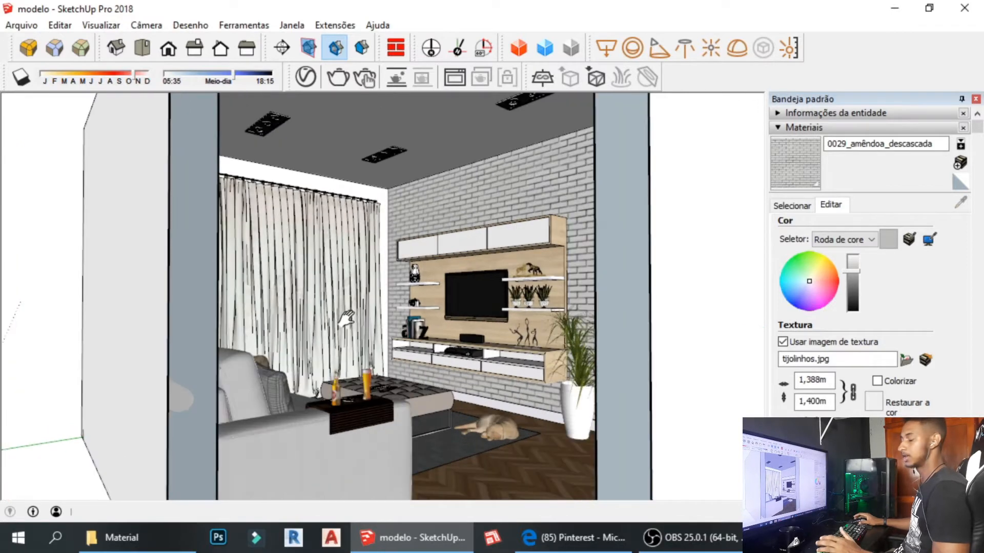
scroll(363, 334, up, 2)
scroll(362, 332, up, 1)
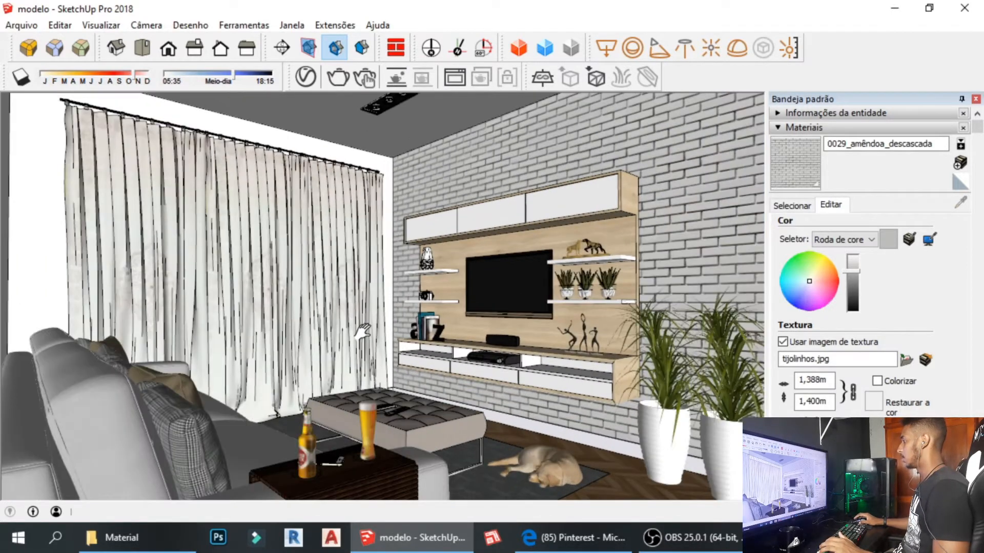
scroll(364, 328, up, 2)
scroll(366, 331, up, 1)
Pan and zoom to center the brick TV wall, sofa and coffee table at eye level.
mouse_move(366, 333)
shift+middle_down()
mouse_move(368, 314)
mouse_move(357, 315)
shift+middle_up()
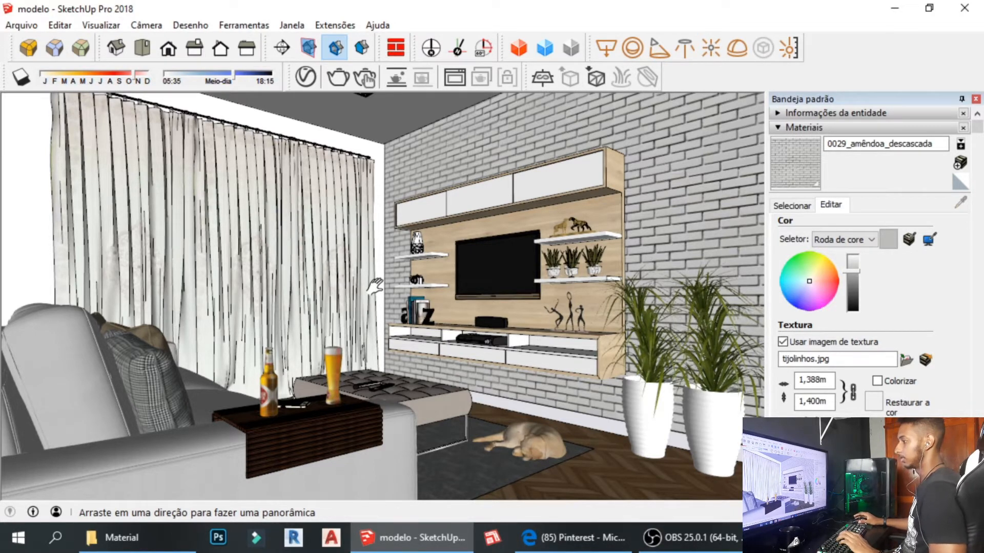
mouse_move(401, 320)
shift+middle_down()
mouse_move(425, 328)
mouse_move(403, 330)
shift+middle_up()
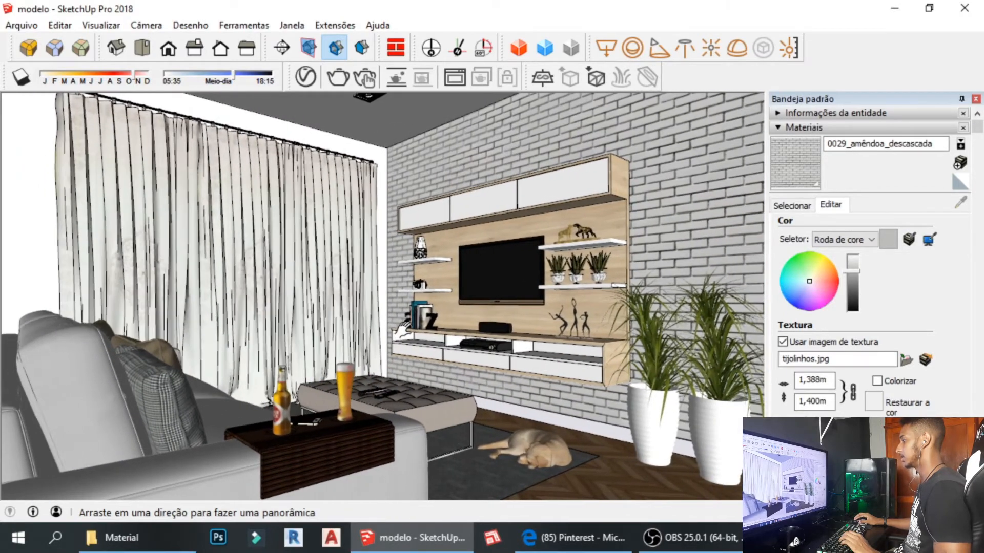
key(space)
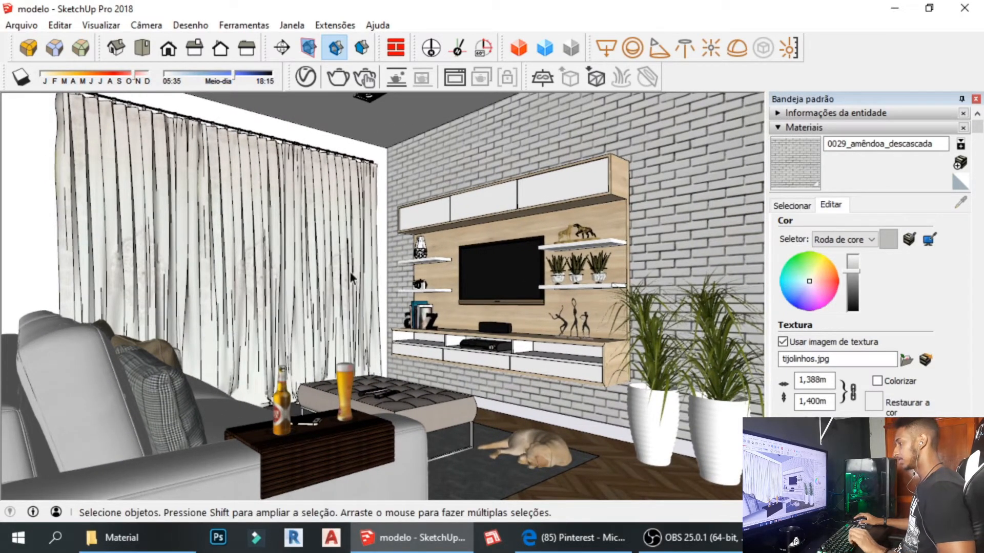
mouse_move(380, 301)
shift+middle_down()
mouse_move(404, 303)
mouse_move(339, 309)
mouse_move(386, 294)
mouse_move(378, 293)
mouse_move(383, 300)
shift+middle_up()
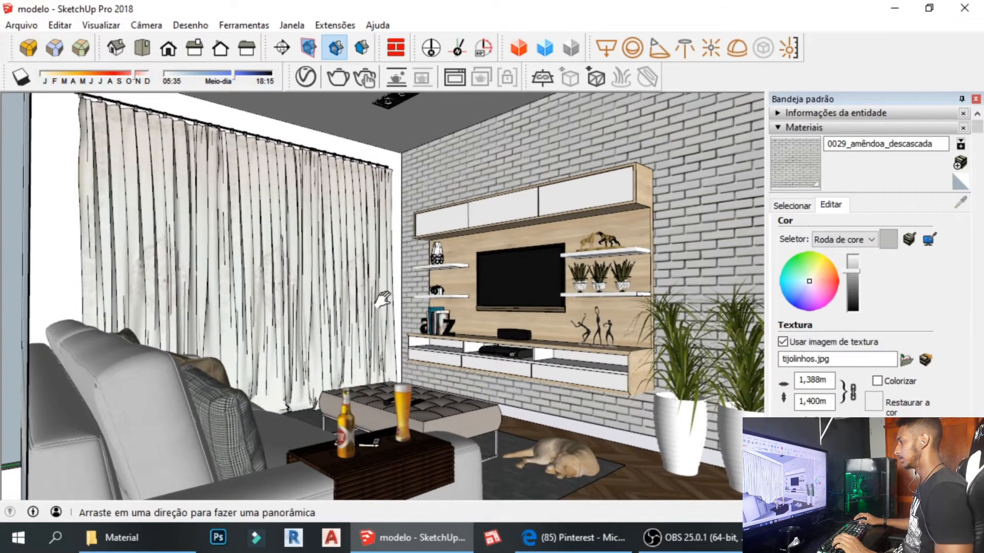
scroll(384, 300, up, 4)
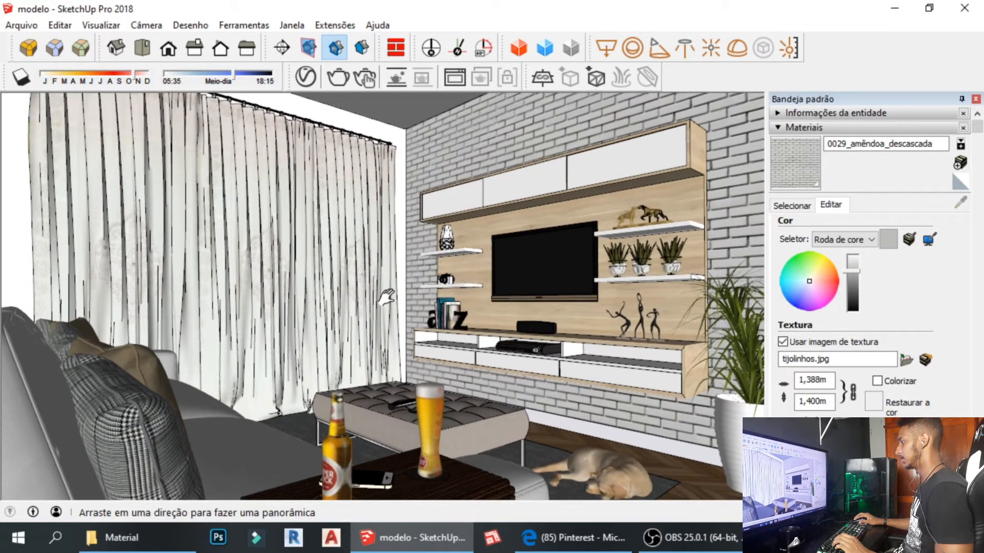
shift+middle_drag(386, 298, 386, 295)
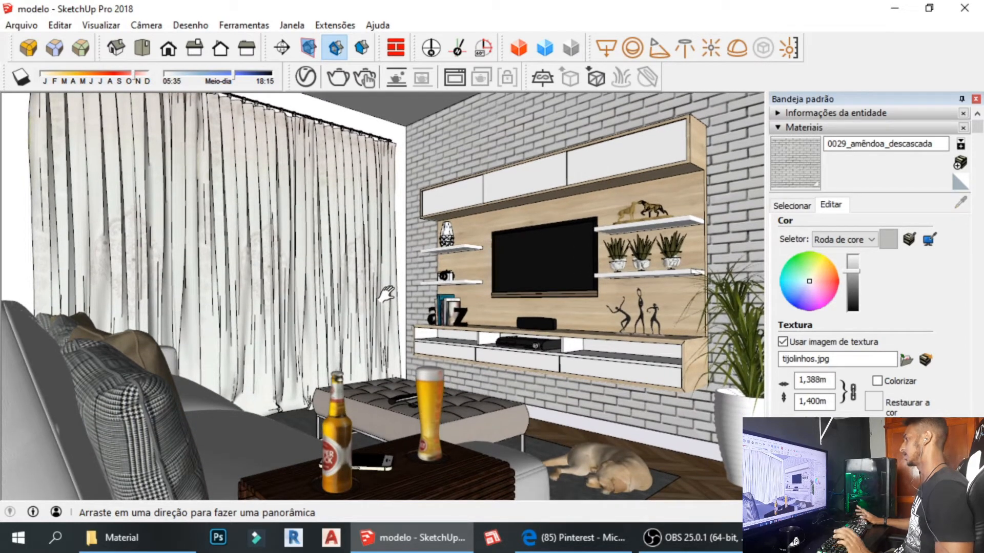
Add a new scene, Cena1, from the current interior view.
click(100, 26)
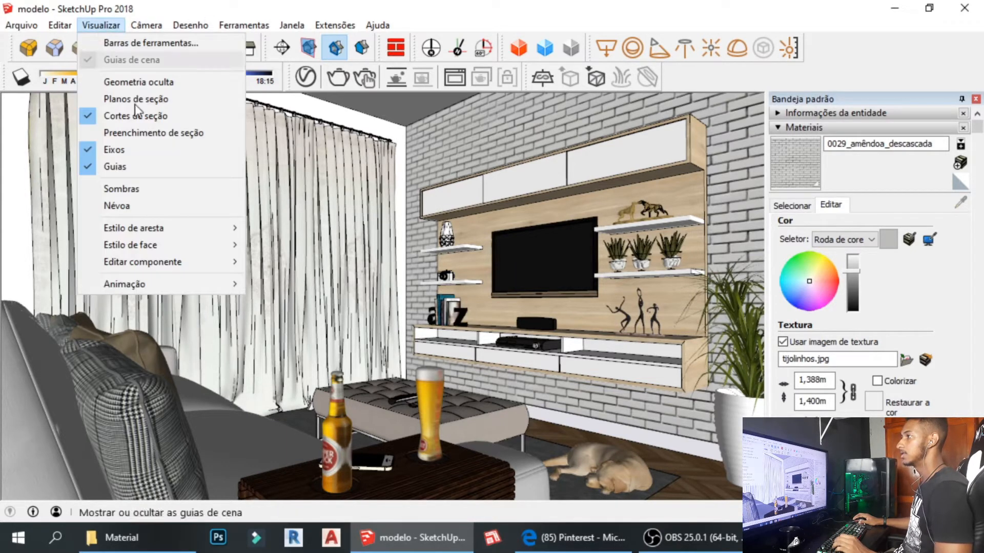
mouse_move(122, 284)
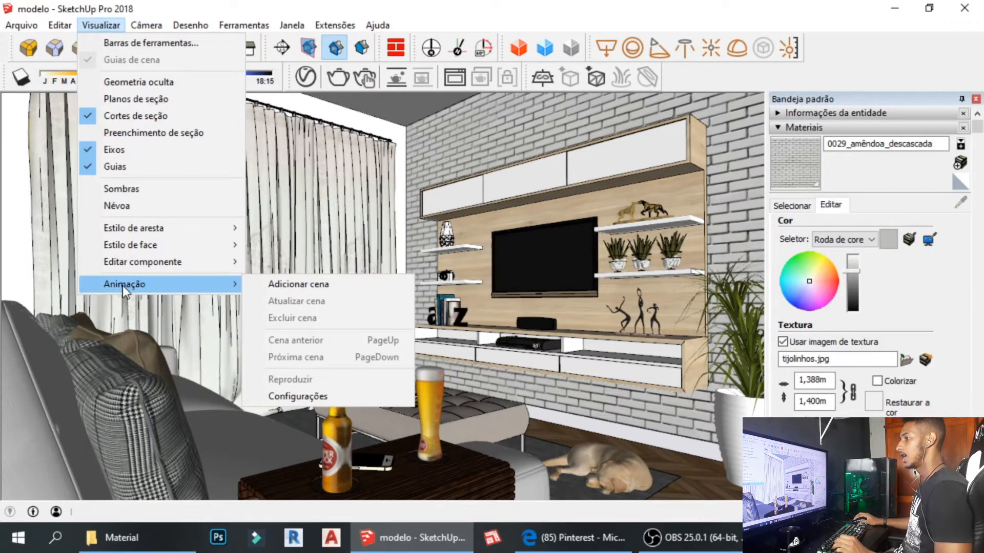
click(294, 285)
click(521, 336)
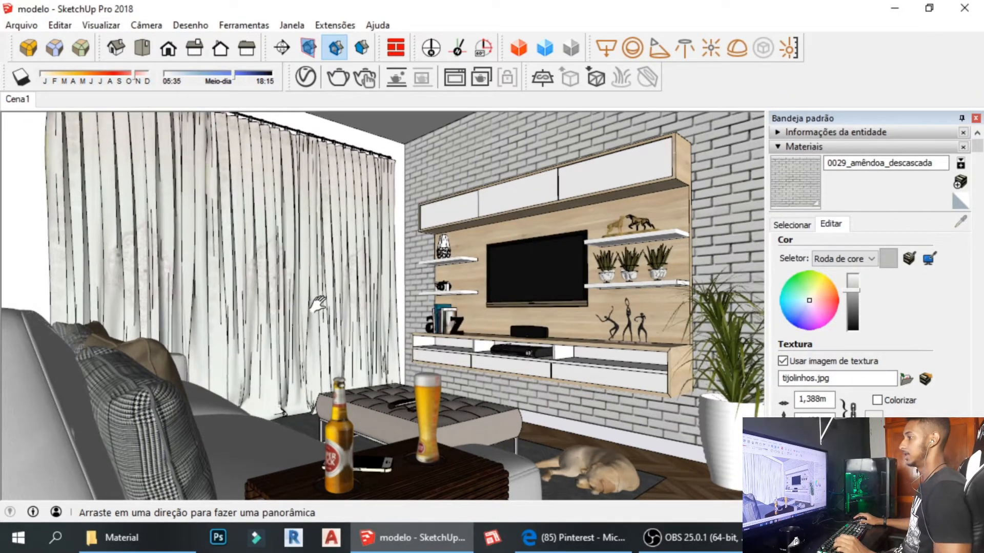
Orbit out around the house, then restore the Cena1 view to confirm it.
scroll(318, 304, down, 10)
middle_drag(479, 296, 292, 405)
shift+middle_drag(221, 369, 653, 256)
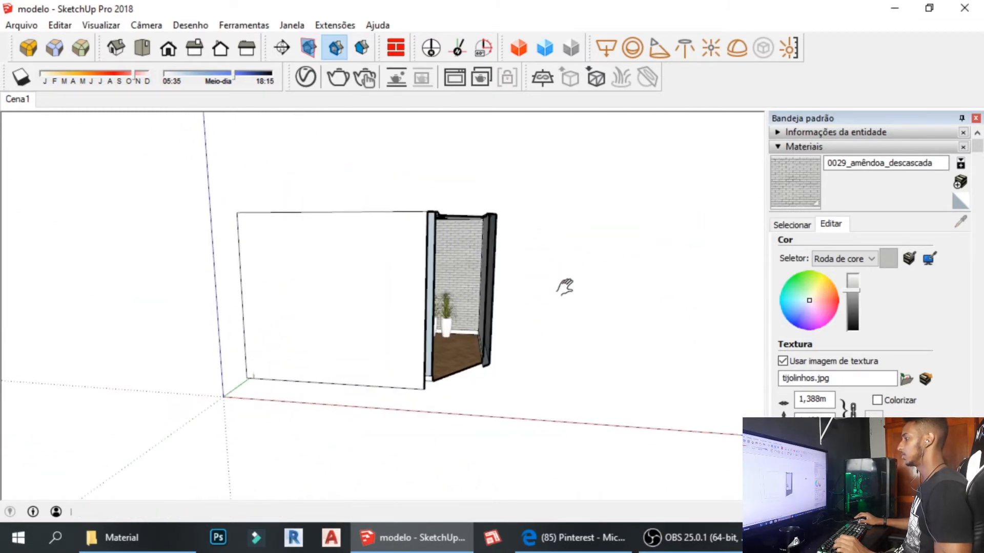
middle_drag(555, 284, 412, 247)
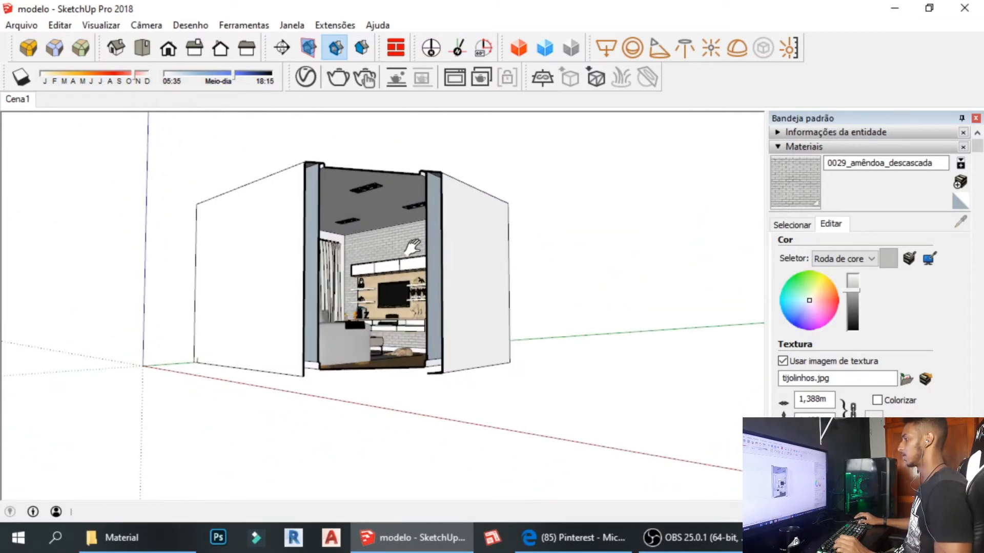
click(27, 100)
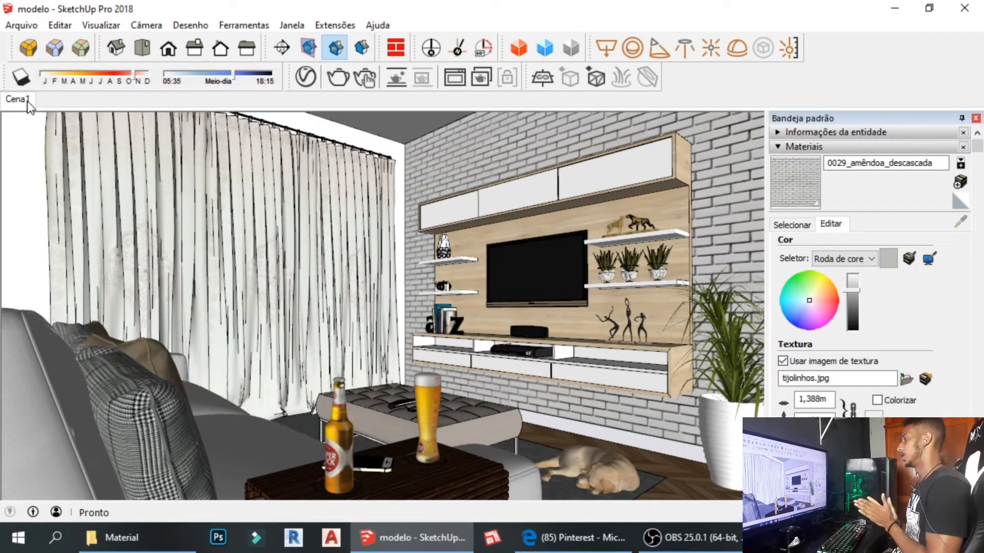
Show the section planes again and orbit to see the box with its plane.
scroll(291, 154, down, 10)
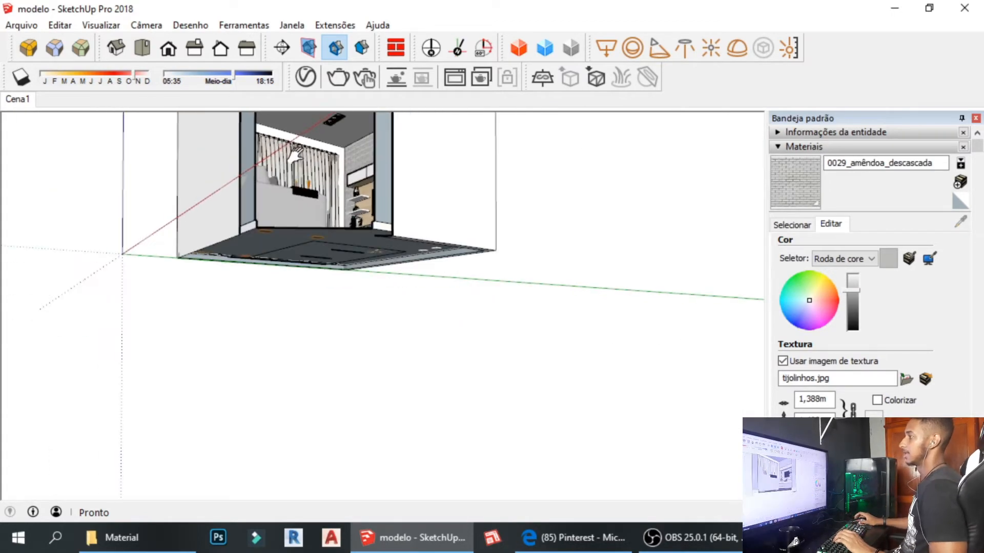
middle_drag(294, 156, 309, 323)
click(290, 57)
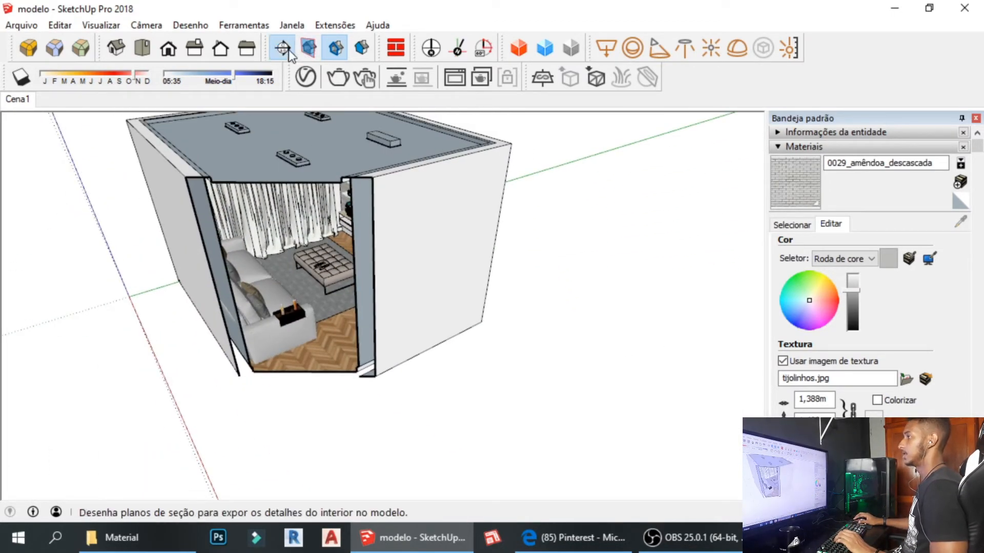
click(310, 54)
scroll(396, 160, down, 3)
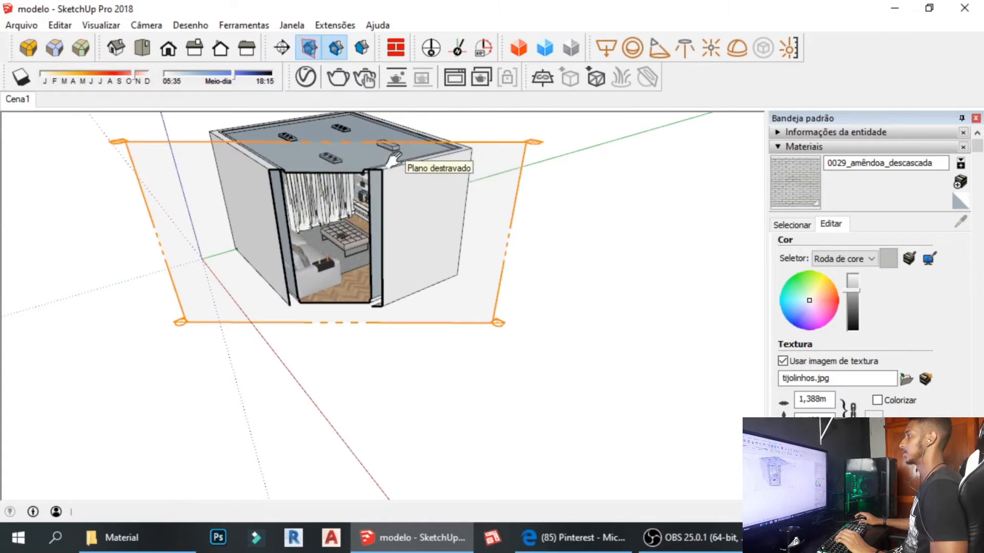
middle_drag(397, 165, 395, 278)
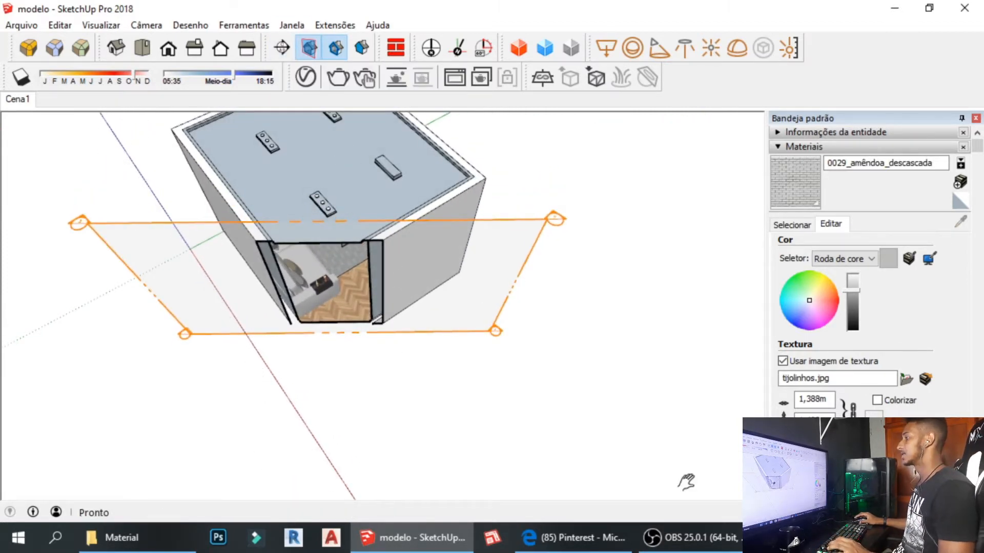
Start rotating the section plane about its lower corner, then cancel the rotation.
middle_drag(269, 351, 345, 331)
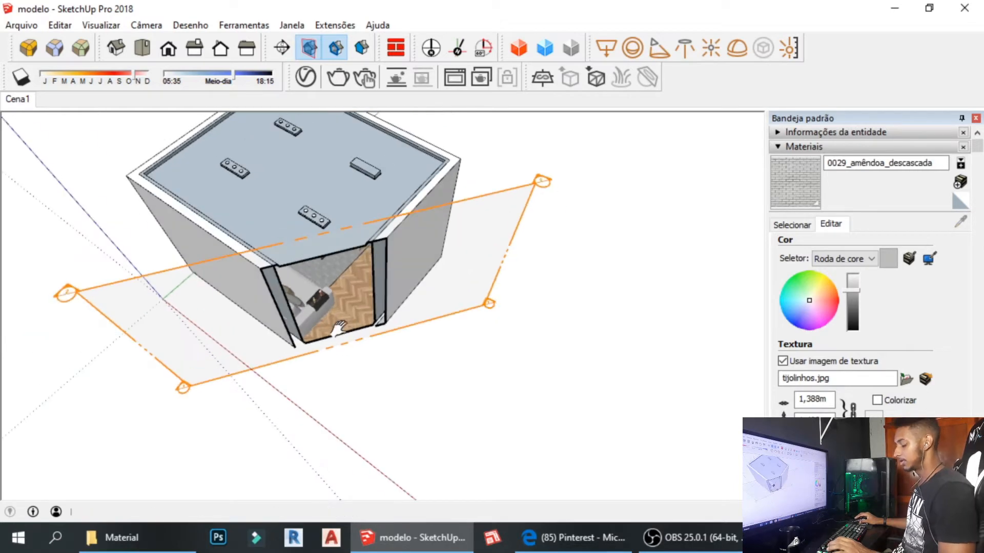
key(q)
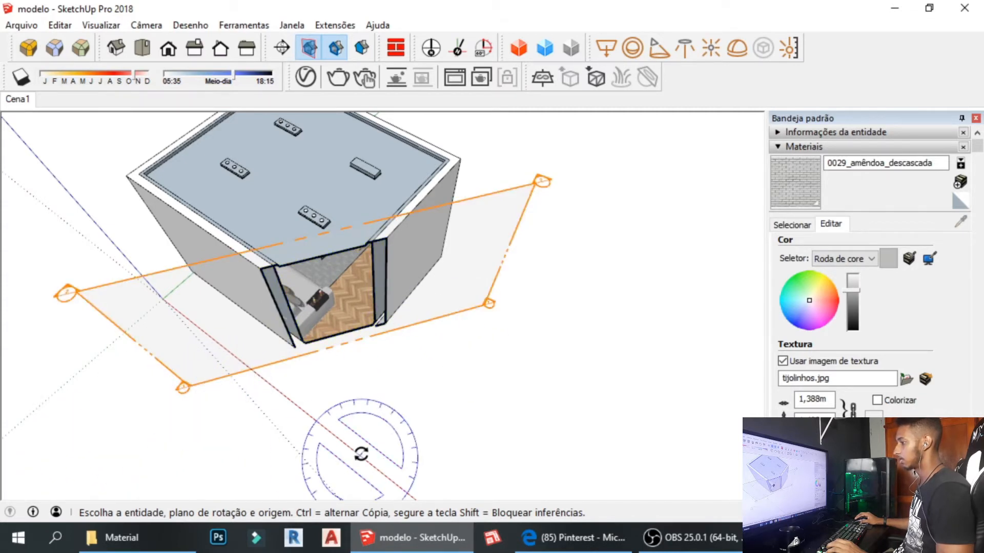
key(space)
click(486, 306)
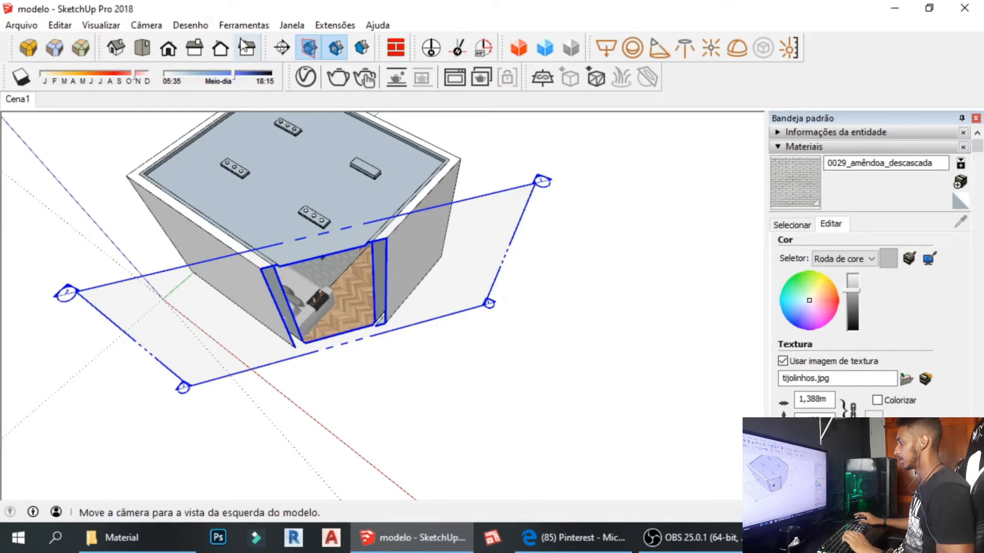
key(q)
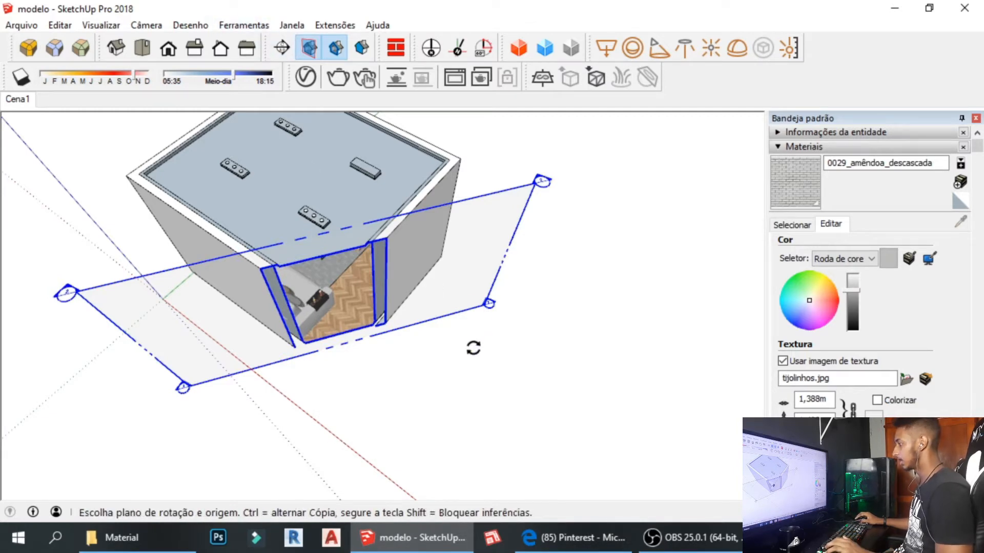
middle_drag(452, 326, 417, 325)
click(480, 384)
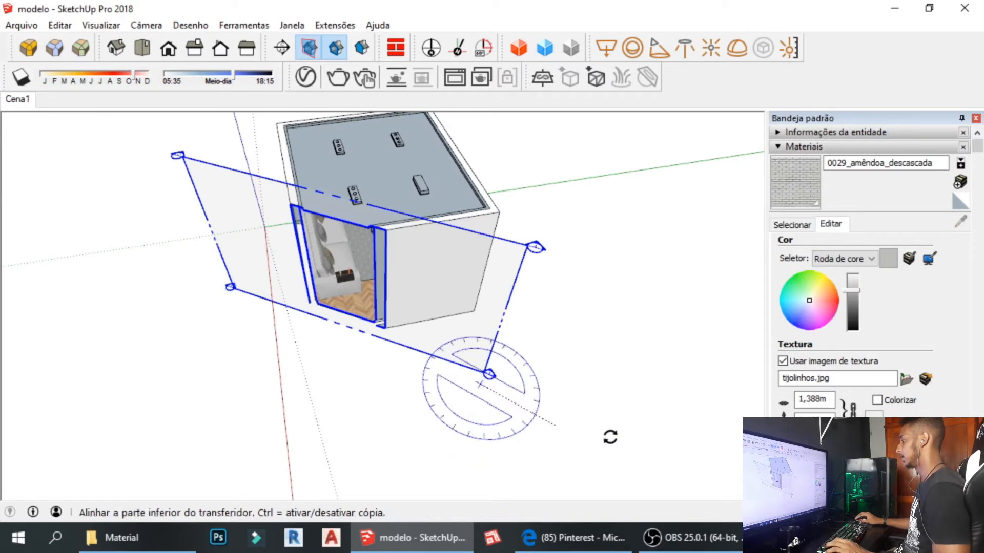
click(636, 439)
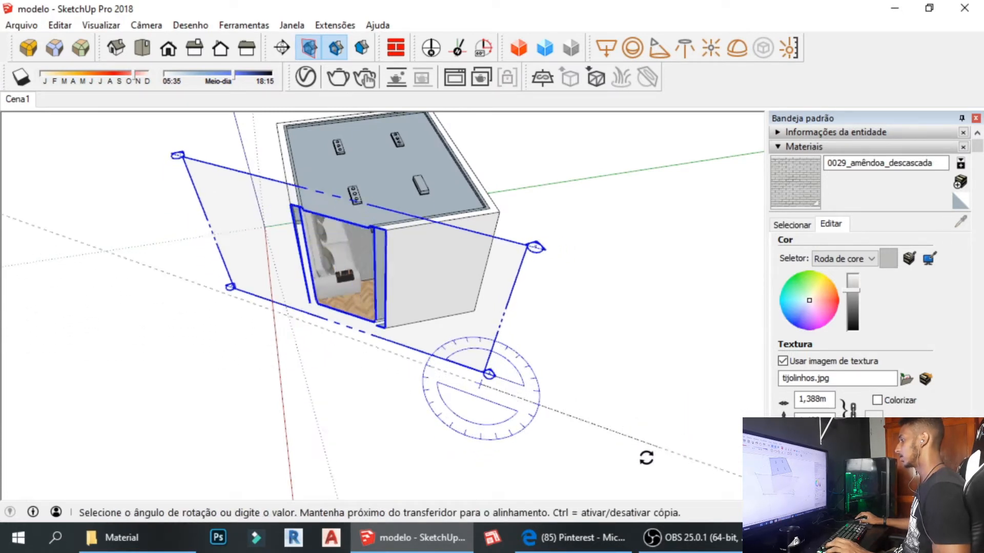
key(Escape)
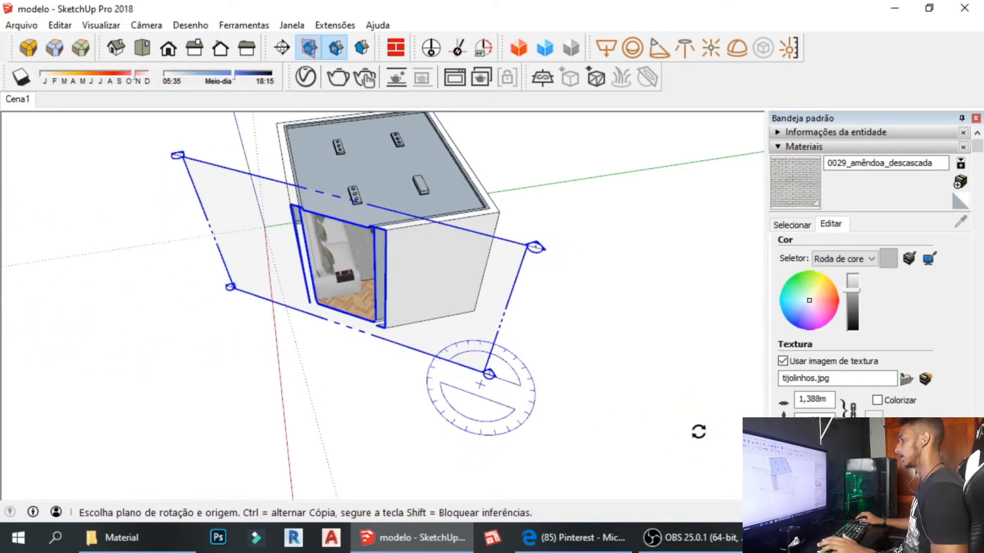
Move the section plane from its lower corner a short distance along the red axis.
middle_drag(565, 407, 622, 369)
scroll(514, 333, up, 1)
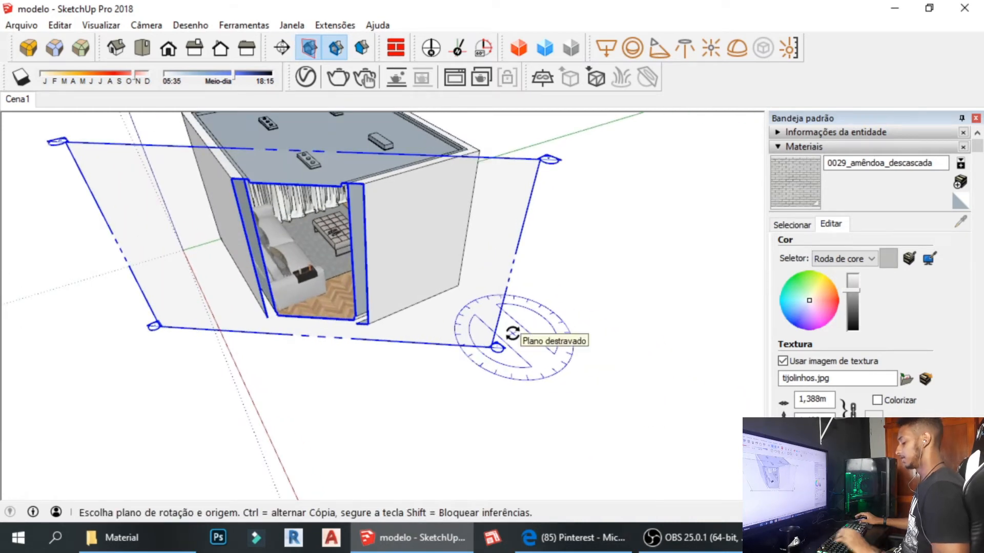
key(m)
middle_drag(493, 353, 435, 377)
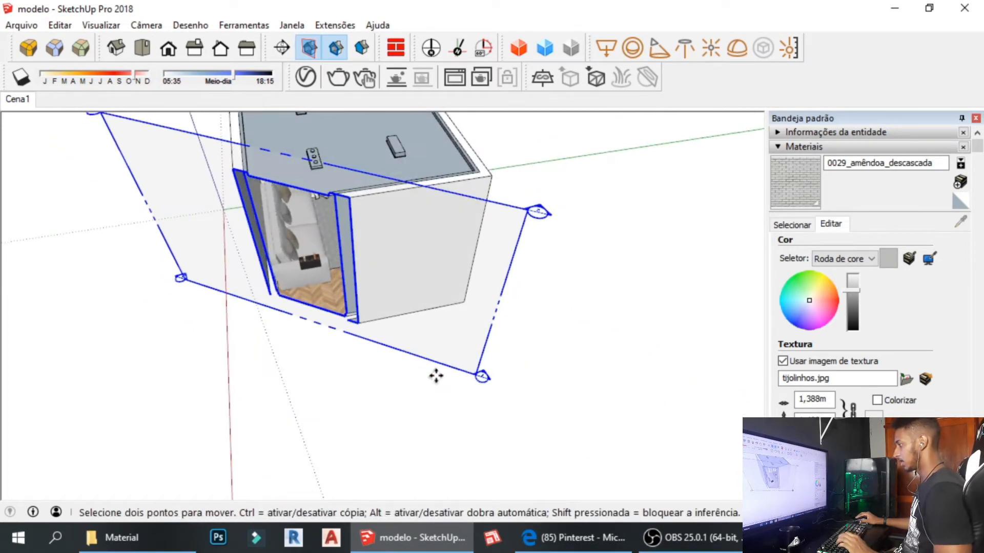
click(475, 374)
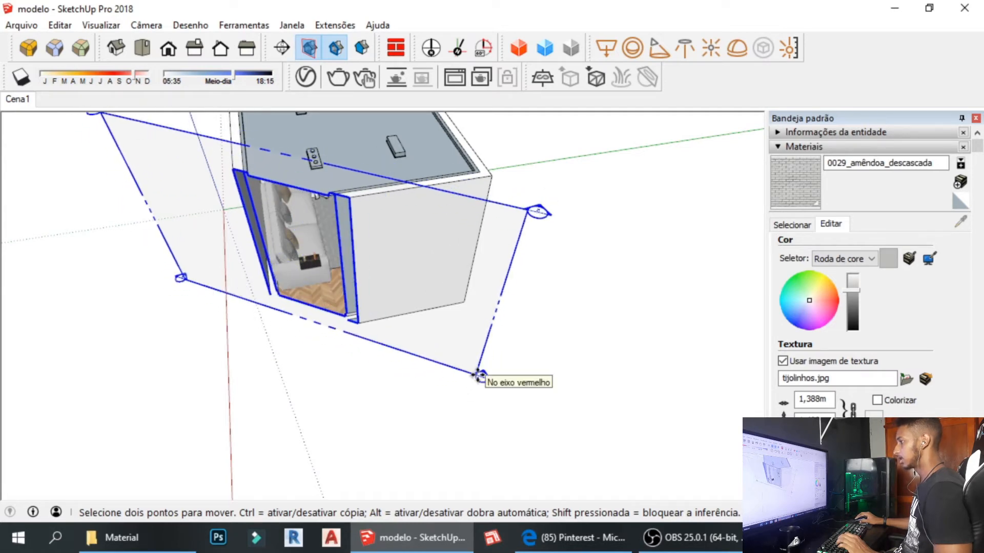
click(481, 376)
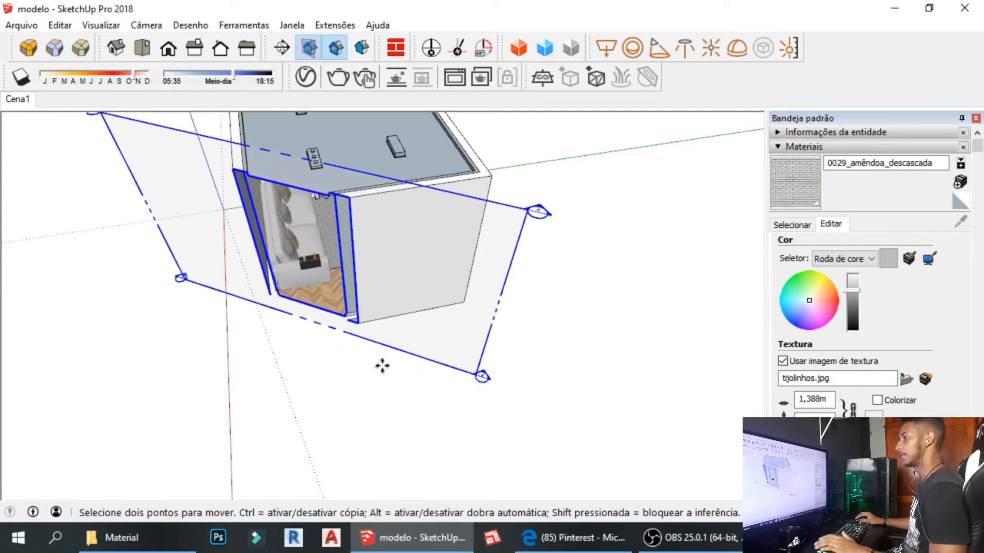
Switch back to the Cena1 scene, glancing at the Visualizar menu without changing anything.
click(32, 100)
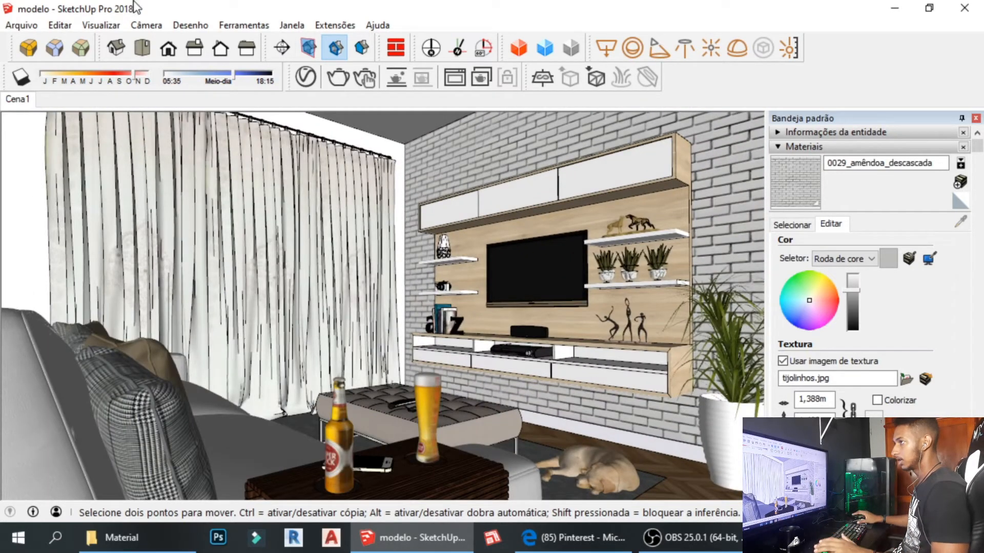
click(100, 27)
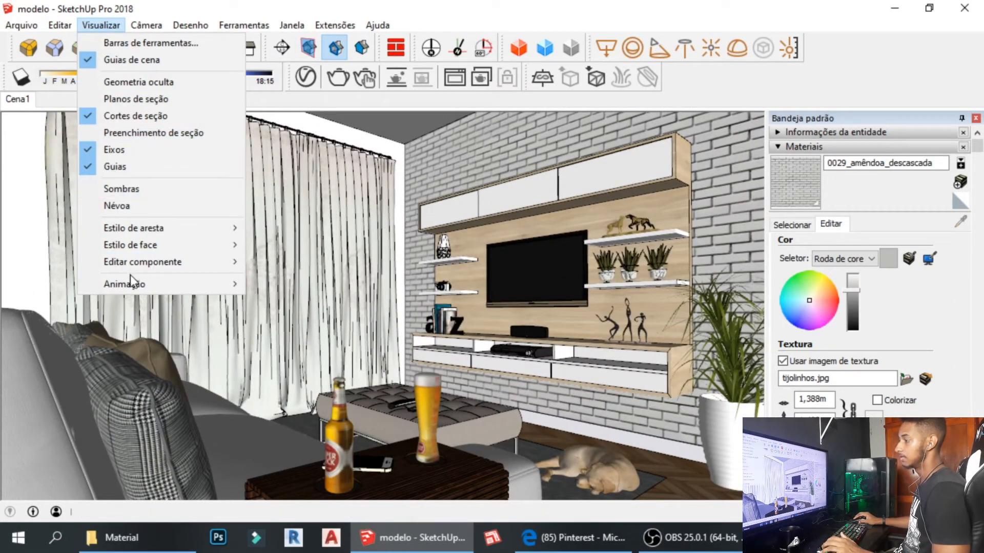
click(94, 24)
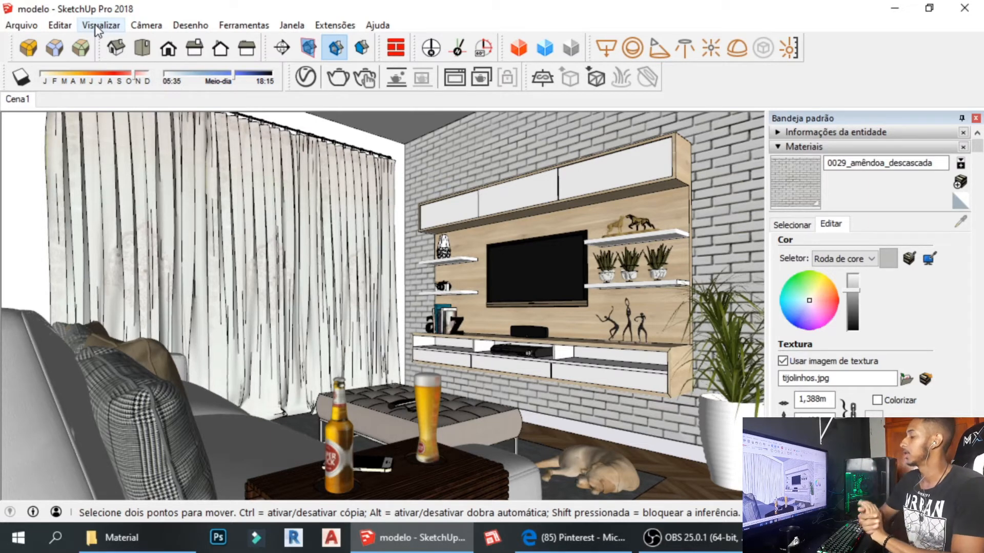
In the V-Ray Asset Editor's Render Output settings, switch on Safe Frame for 800 × 450.
click(306, 78)
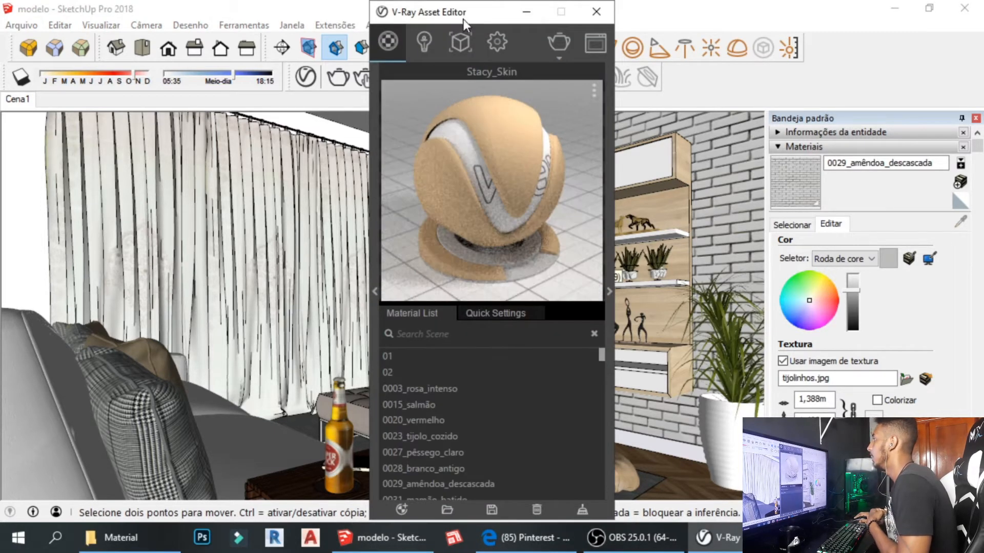
drag(463, 19, 248, 12)
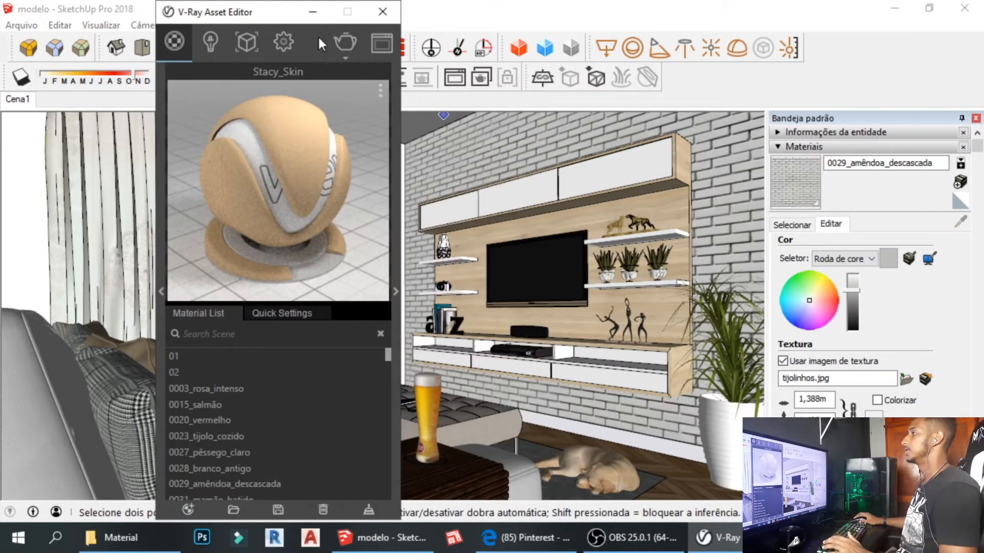
click(282, 44)
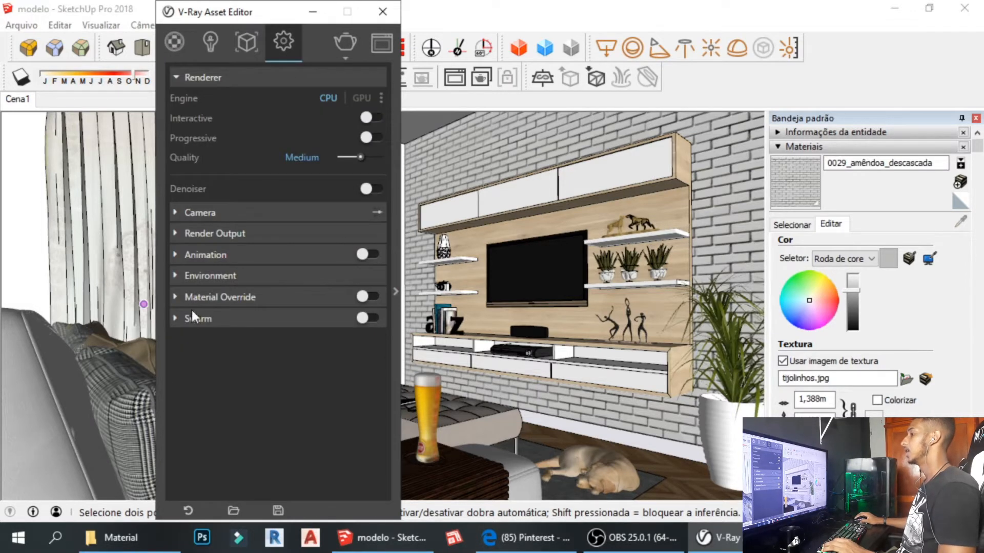
click(199, 232)
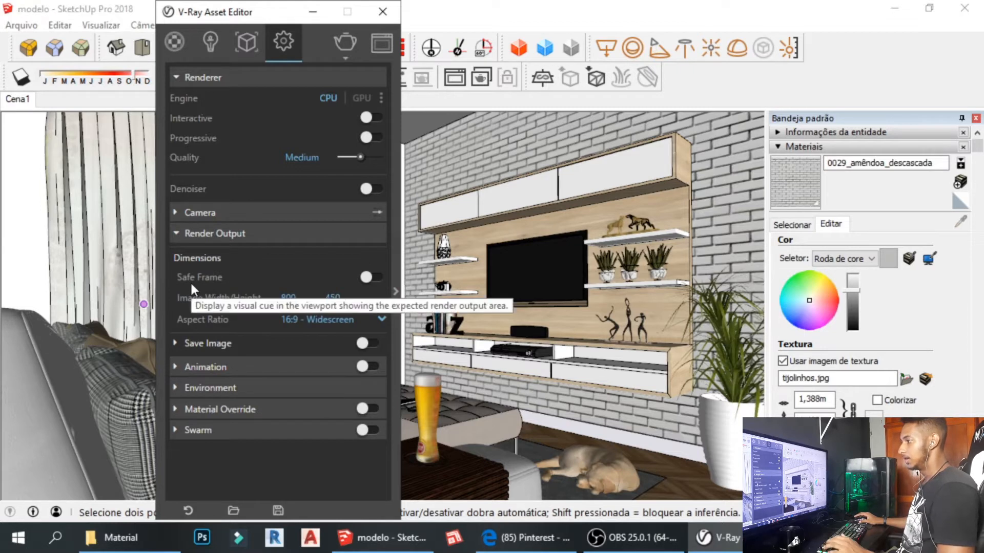
click(367, 277)
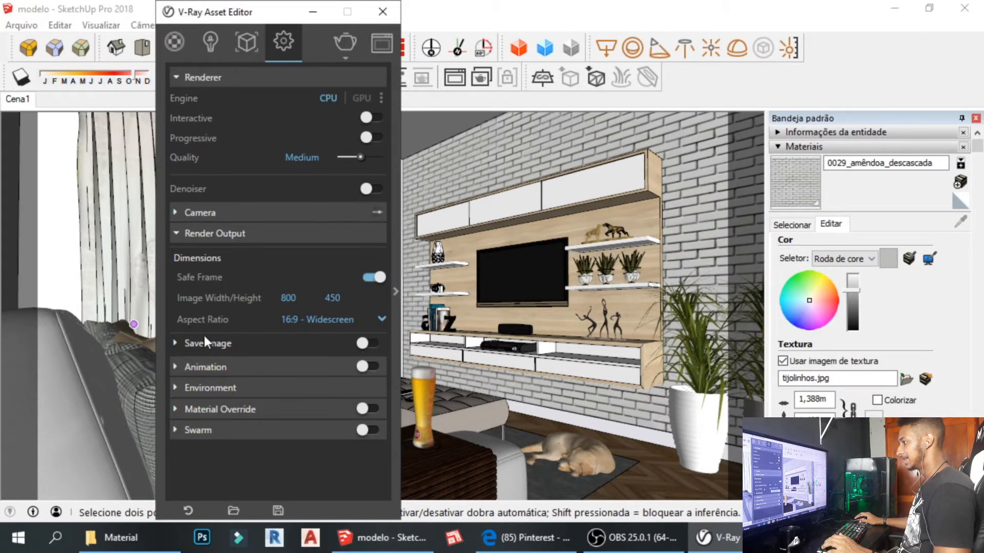
Set a Custom aspect ratio with aspect width 1,5 (675 × 450) and close V-Ray.
click(381, 319)
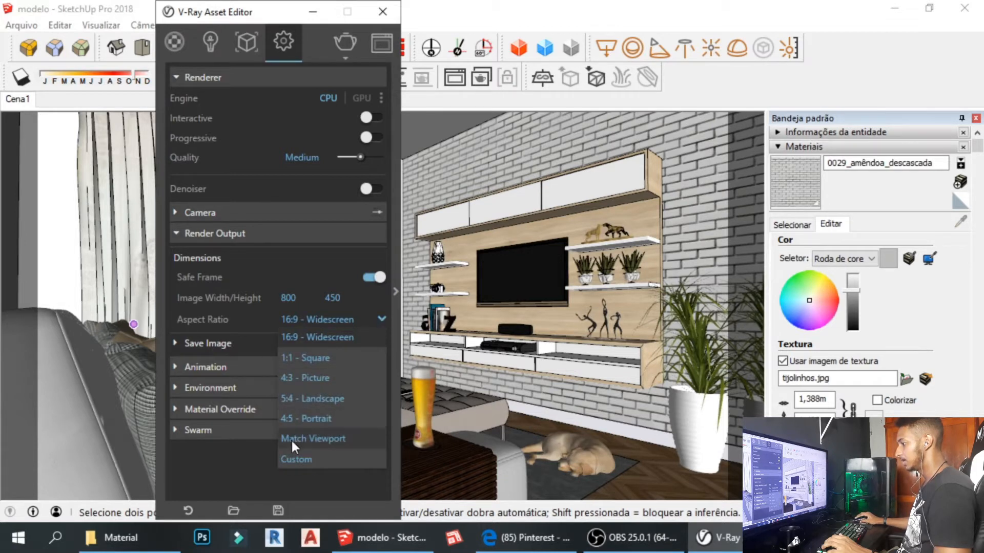
click(303, 460)
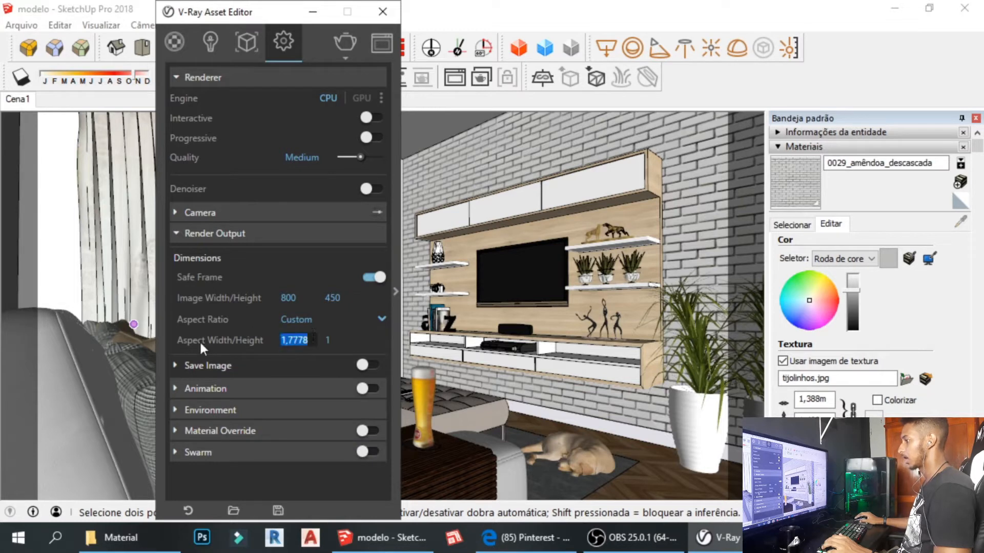
text(1,2)
key(Return)
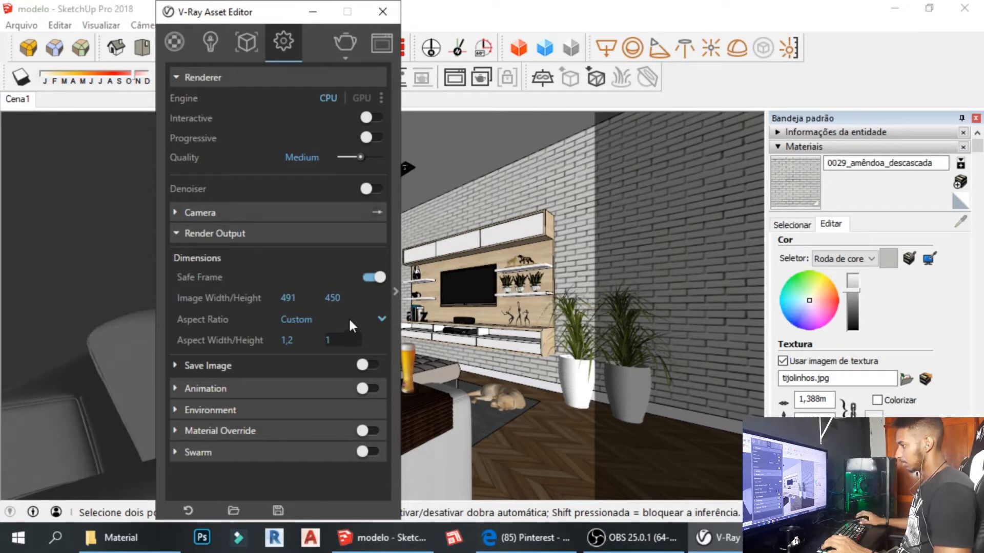
key(Return)
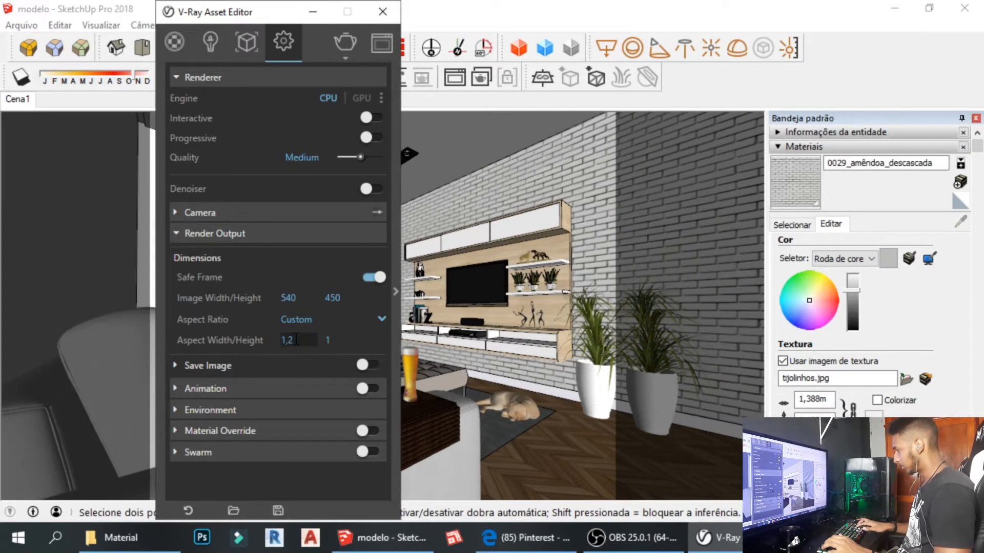
key(BackSpace)
text(5)
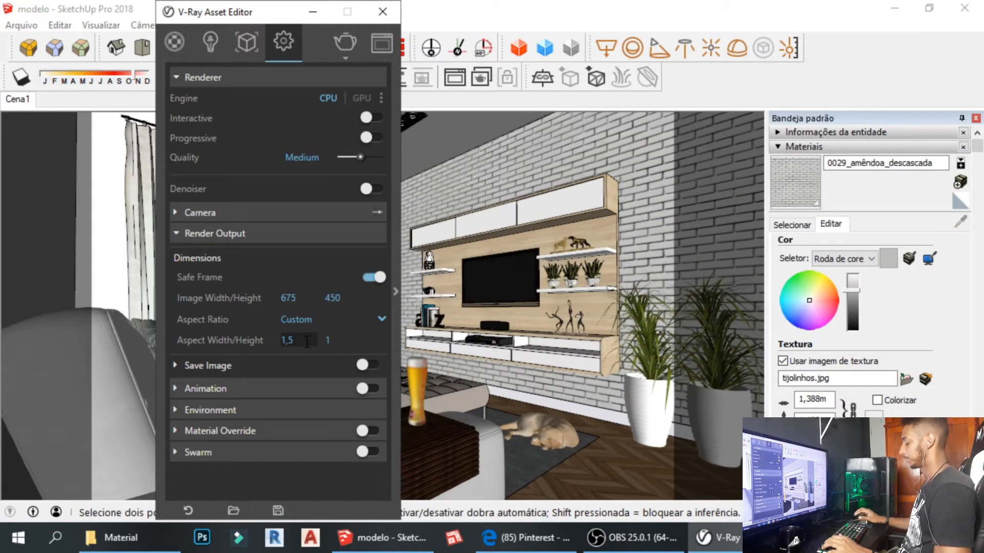
click(383, 15)
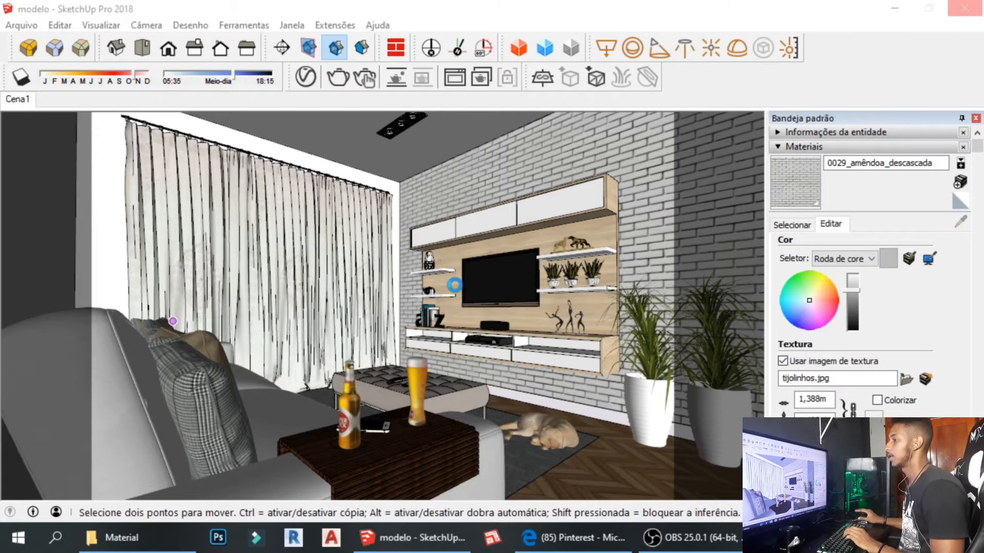
click(462, 287)
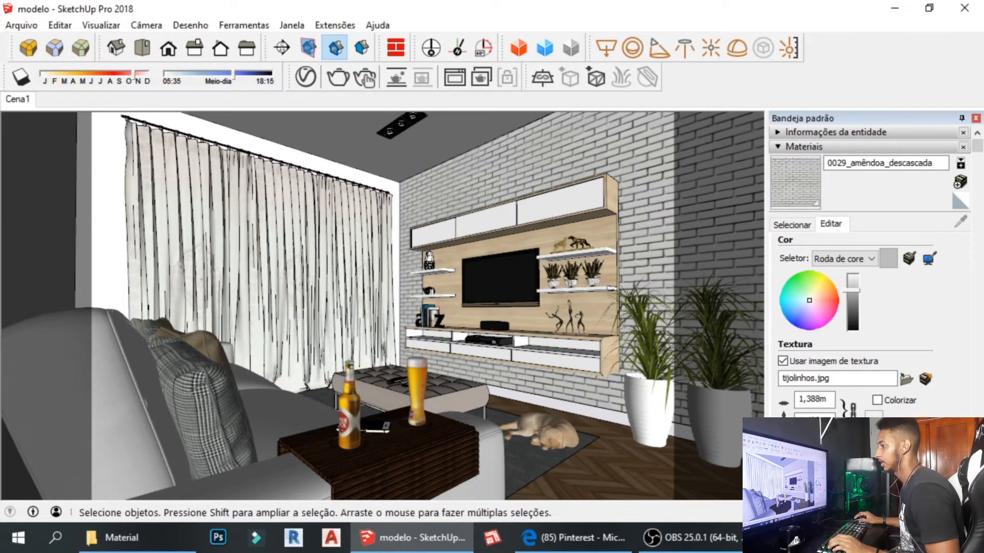
click(306, 77)
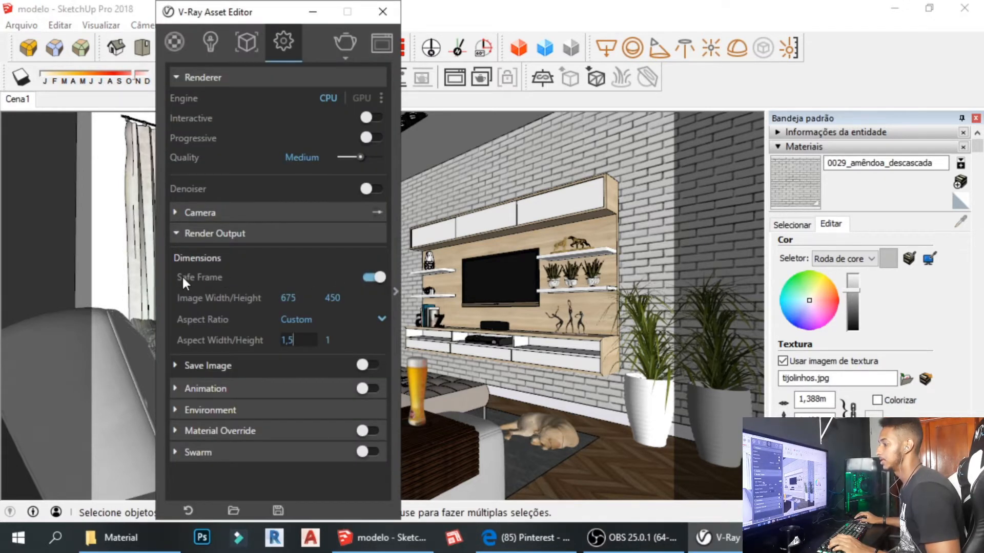
click(377, 277)
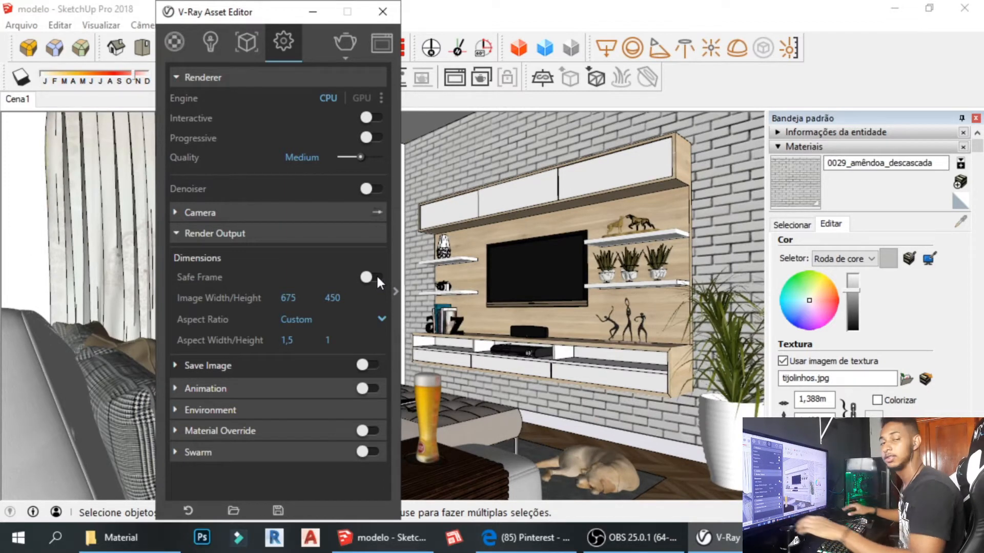
click(368, 277)
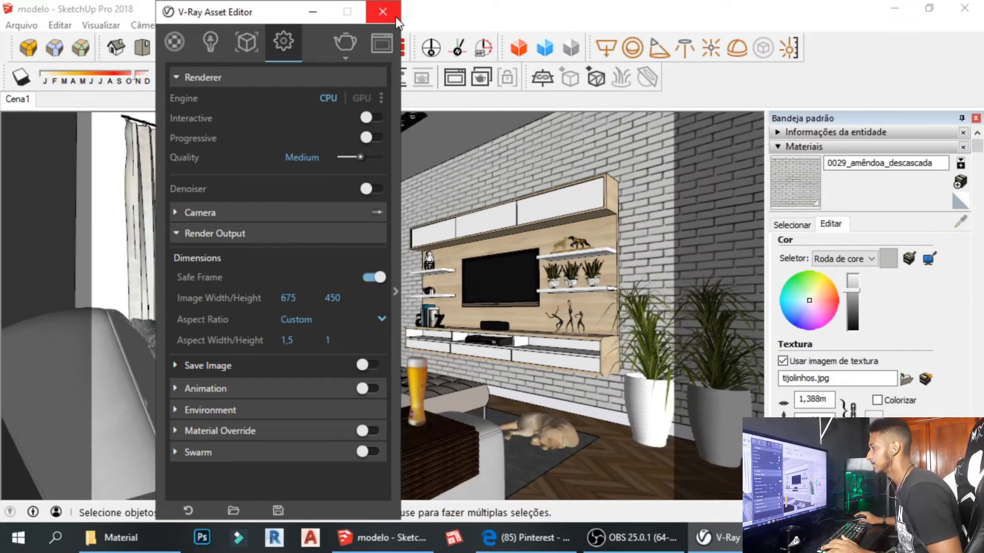
click(382, 12)
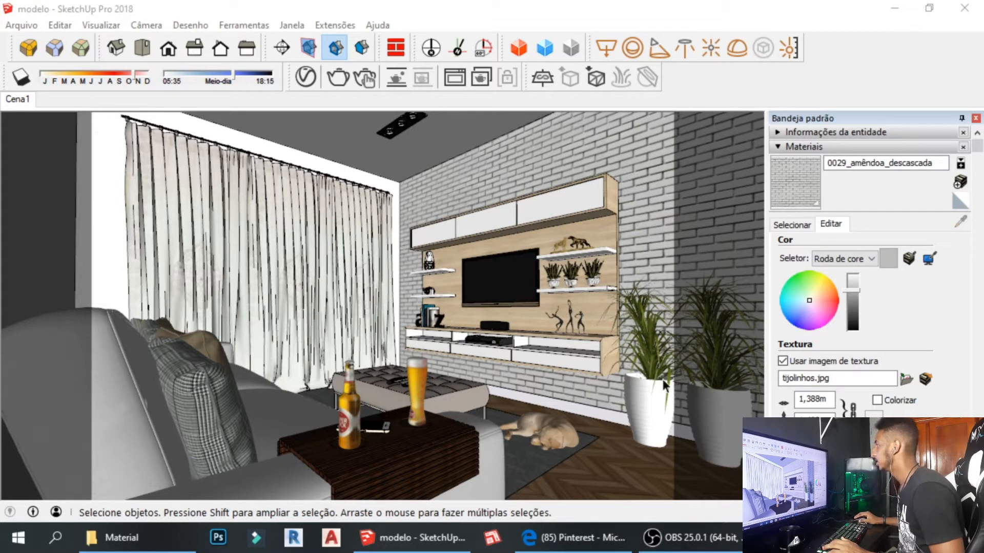
Reopen V-Ray, set aspect ratio to 16:9 then 1:1 Square, and move the window right.
click(306, 77)
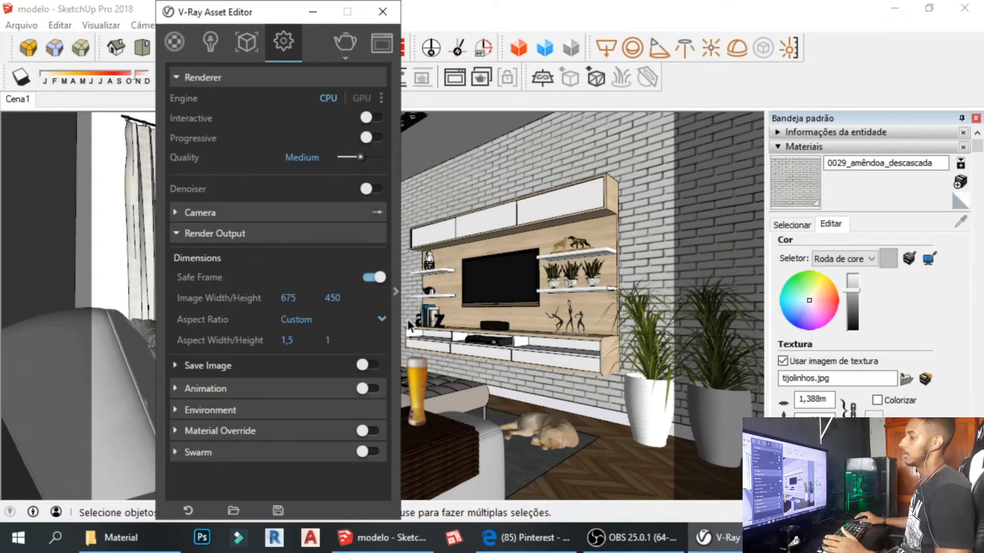
click(363, 318)
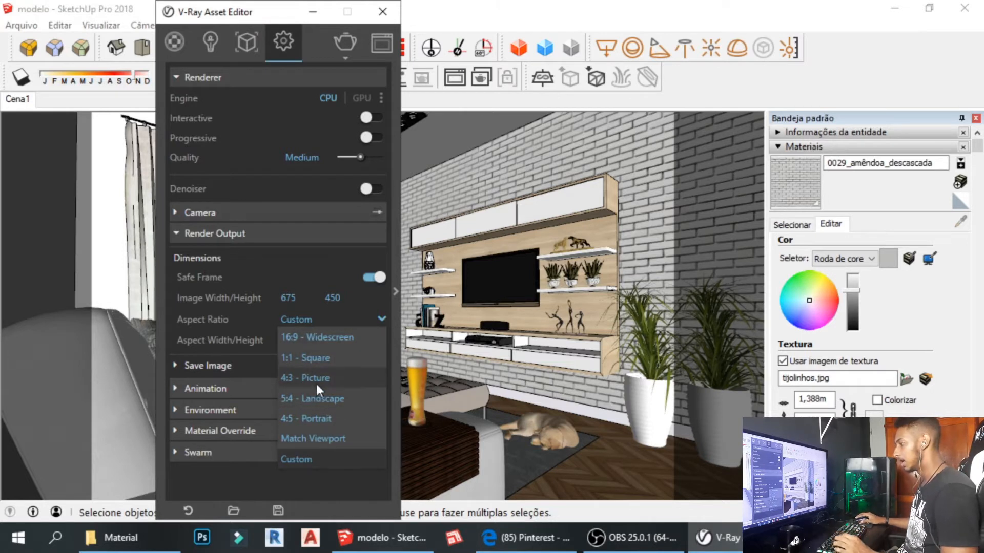
click(328, 338)
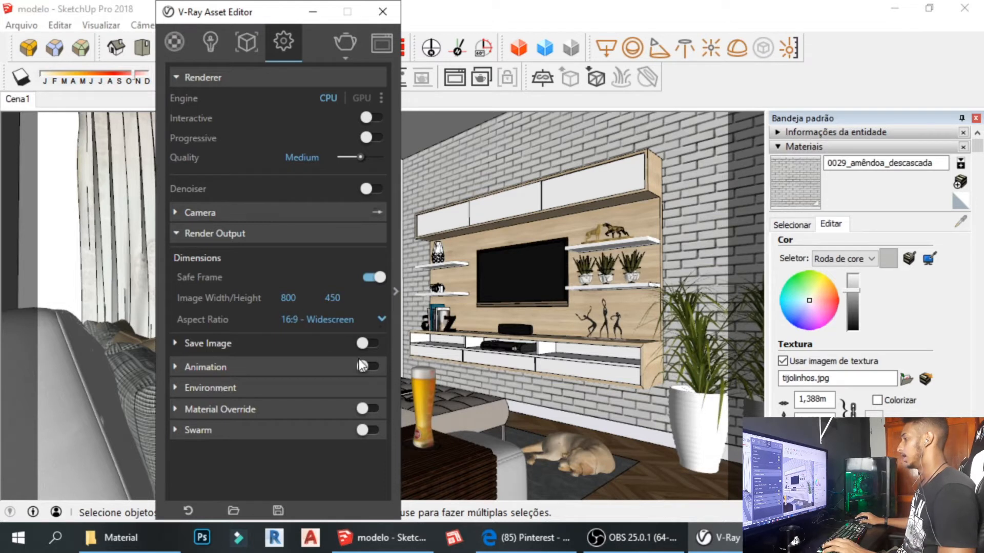
click(368, 319)
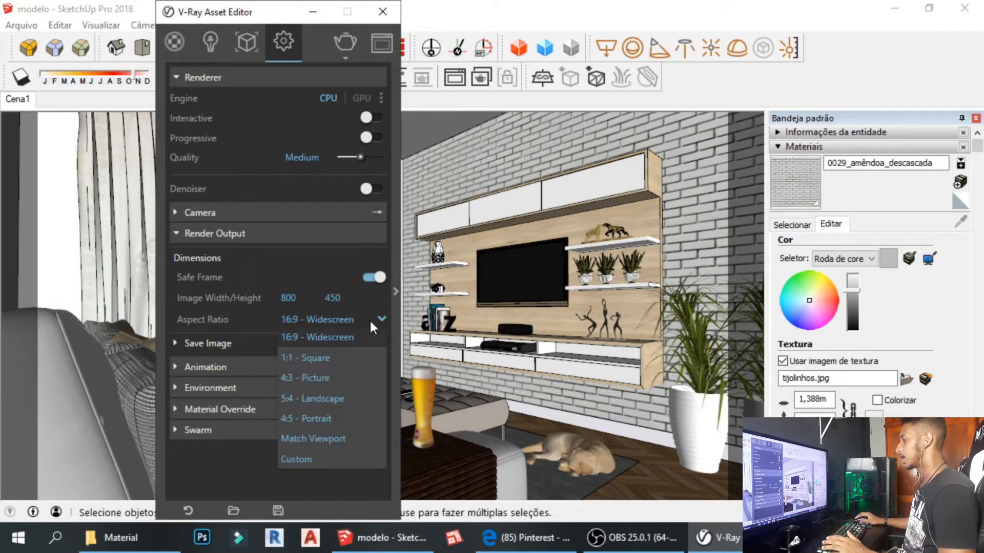
click(324, 360)
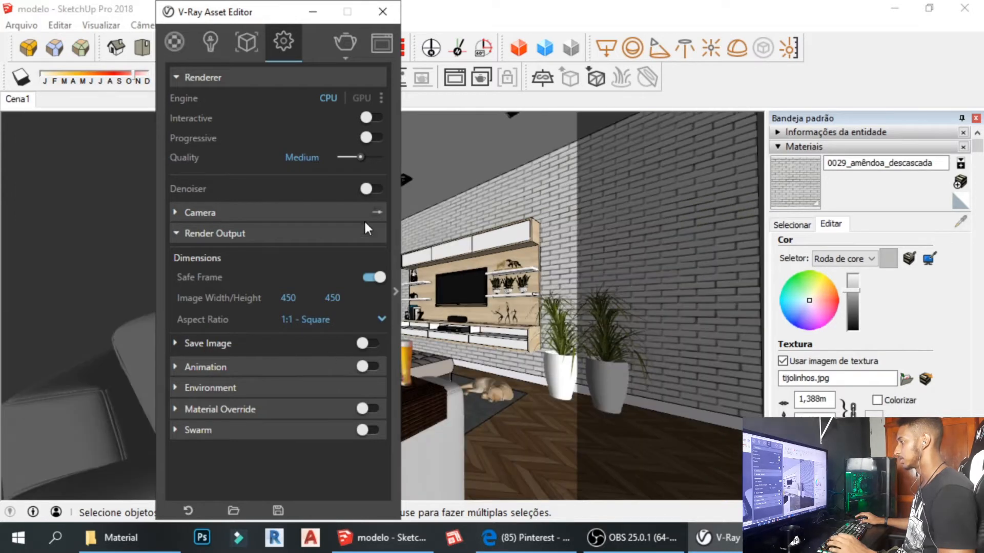
mouse_move(275, 16)
mouse_down()
mouse_move(373, 78)
mouse_move(810, 84)
mouse_up()
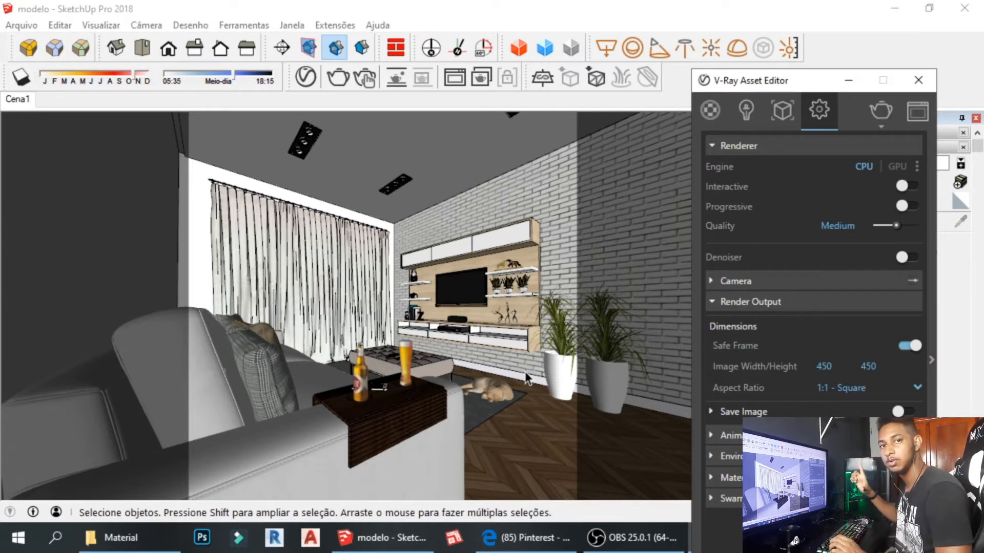
Try the 4:3 Picture, 5:4 Landscape and 4:5 Portrait aspect presets, then close the settings.
drag(805, 90, 761, 77)
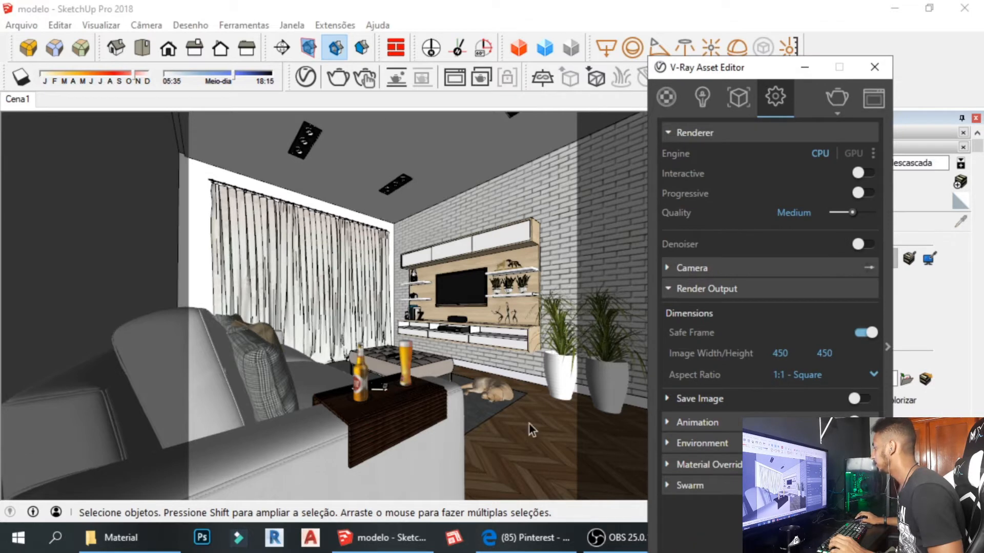
click(799, 382)
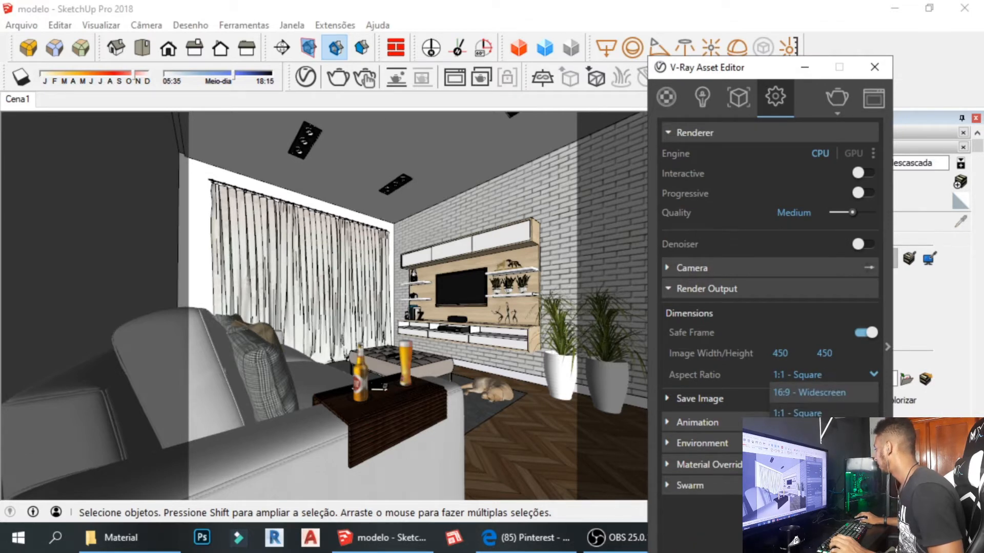
click(799, 392)
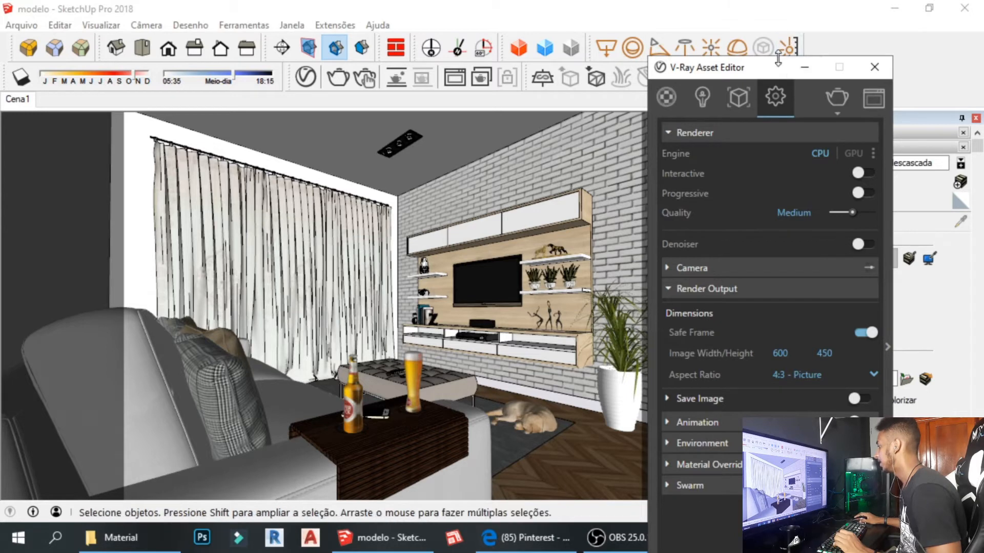
drag(749, 60, 667, 5)
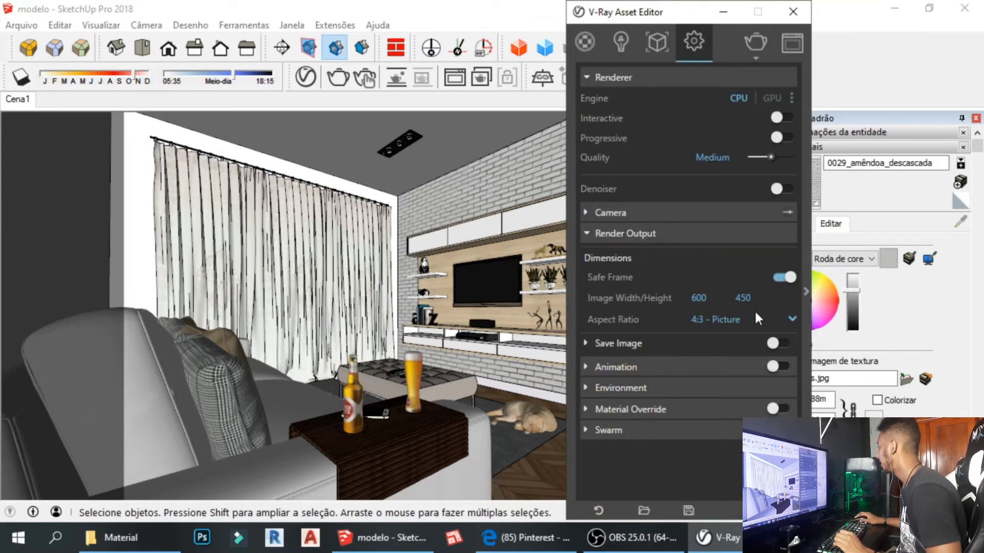
click(776, 320)
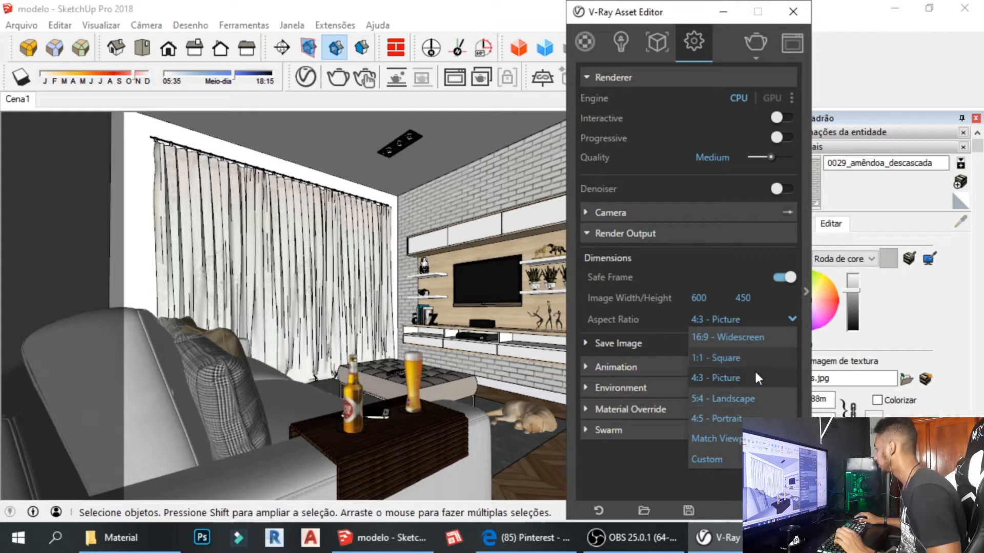
click(738, 398)
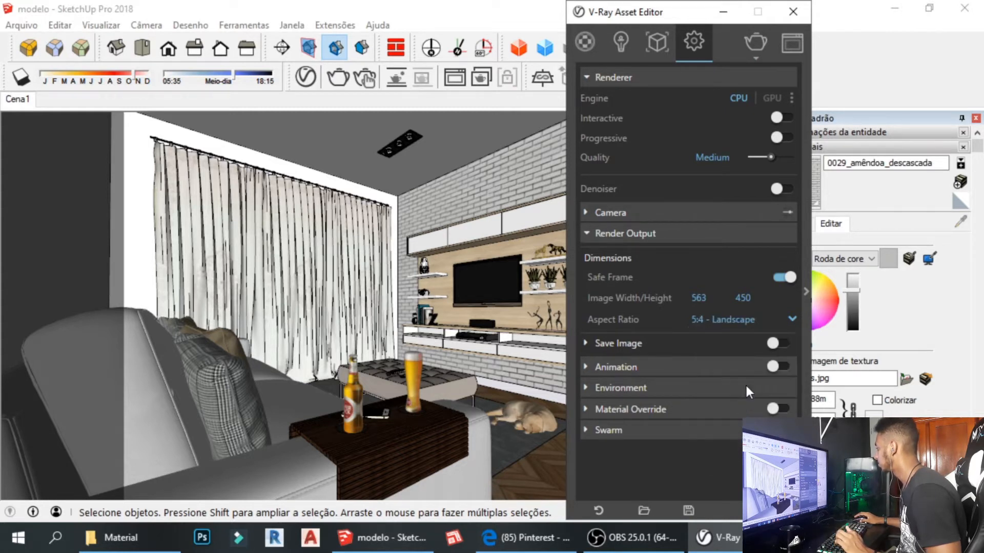
click(761, 320)
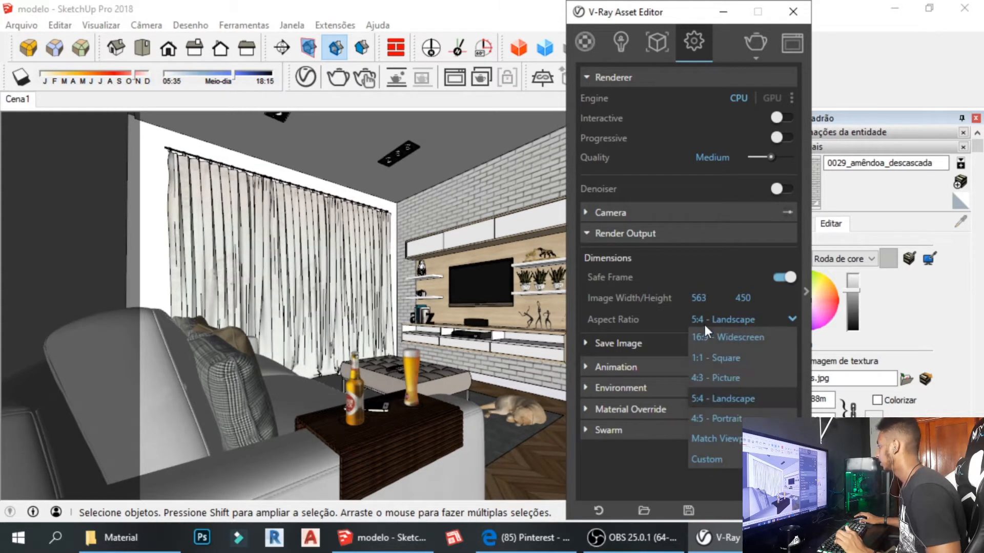
click(730, 420)
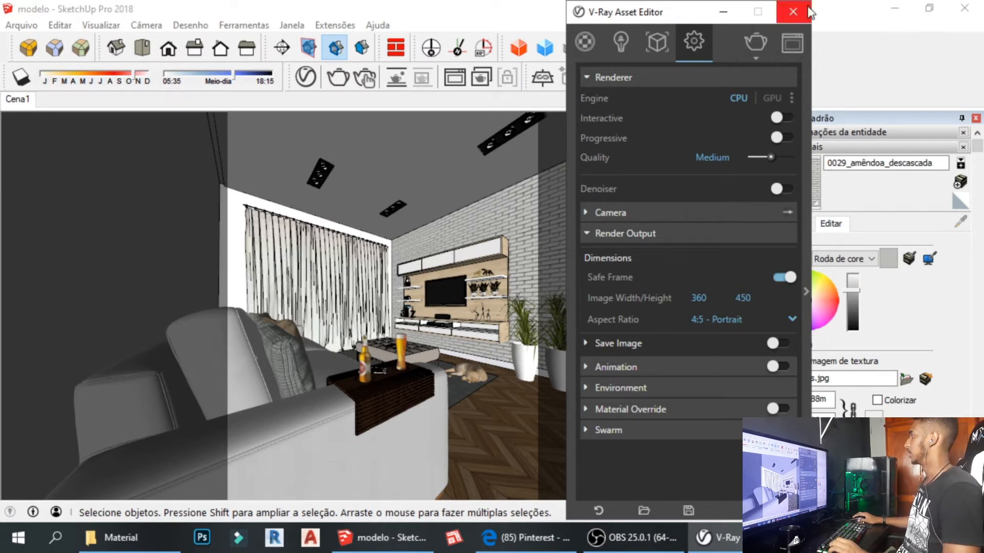
drag(707, 23, 608, 17)
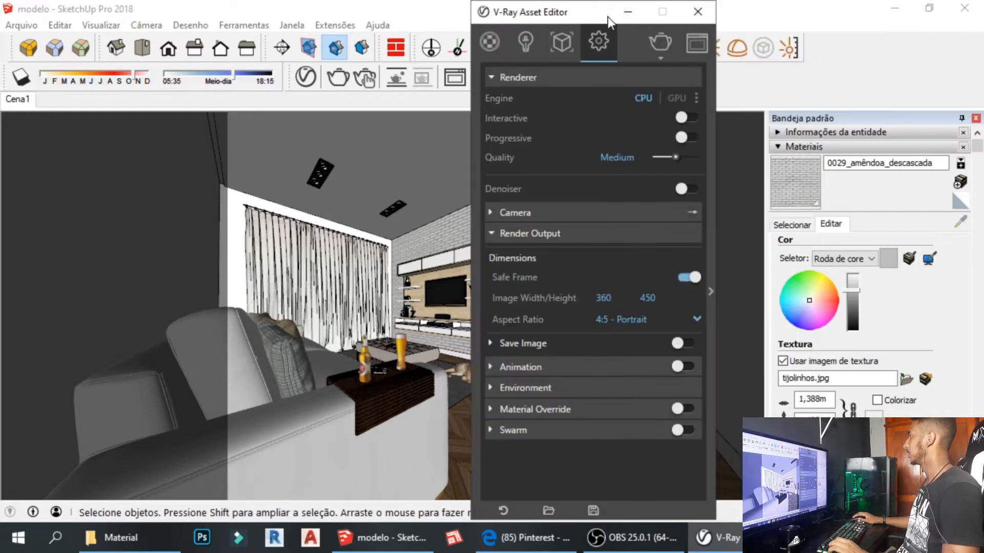
click(694, 12)
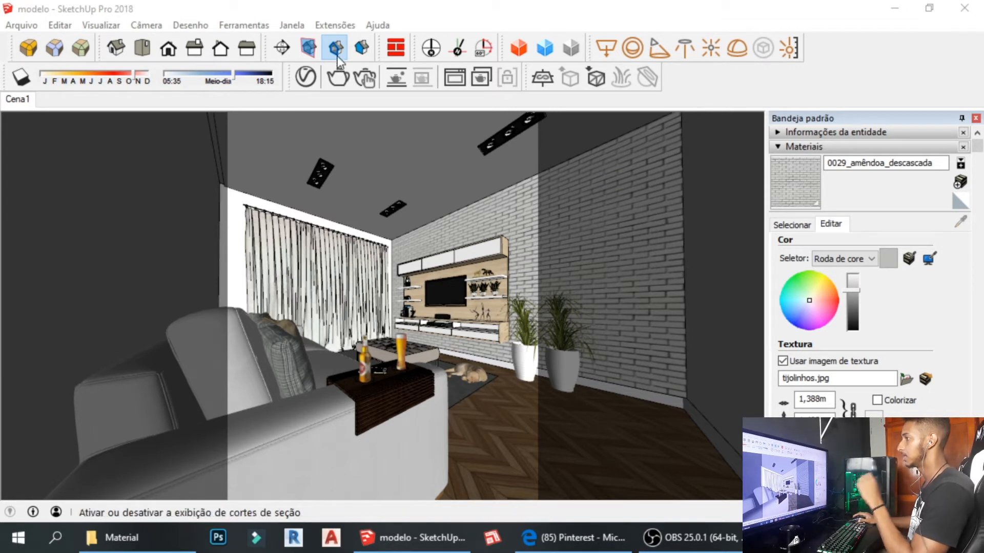
Reopen V-Ray, replace the 0,8 custom aspect width with 1,5 (675 × 450), then close.
click(307, 78)
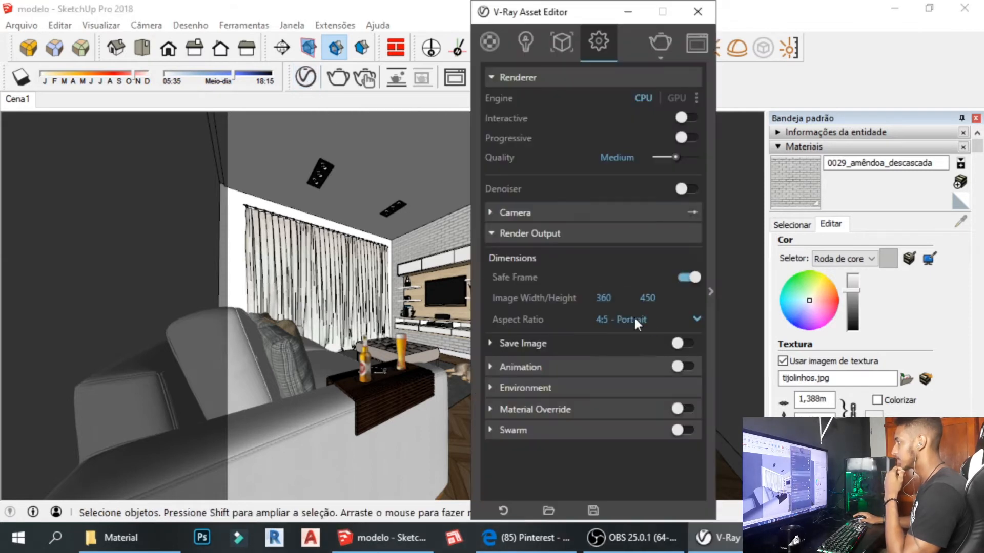
click(650, 315)
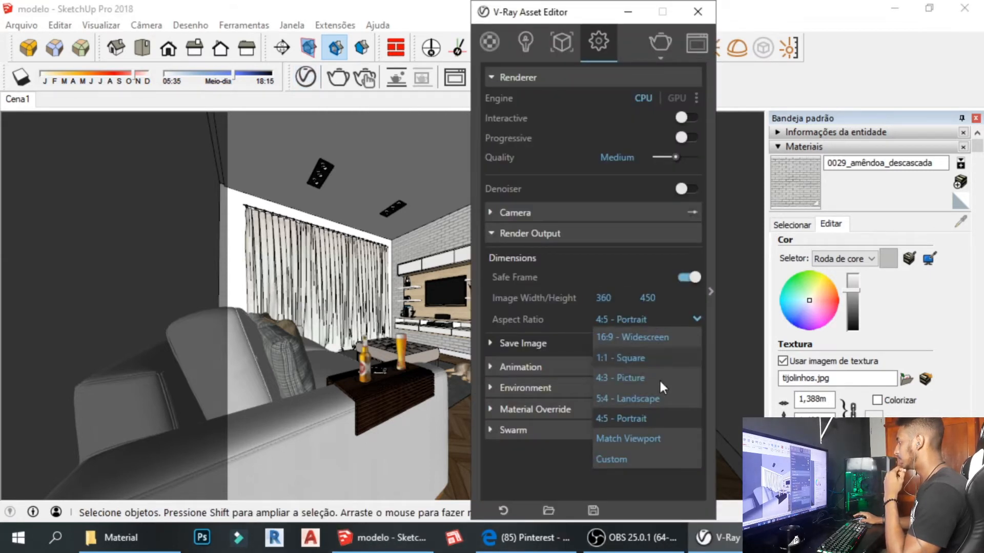
click(625, 461)
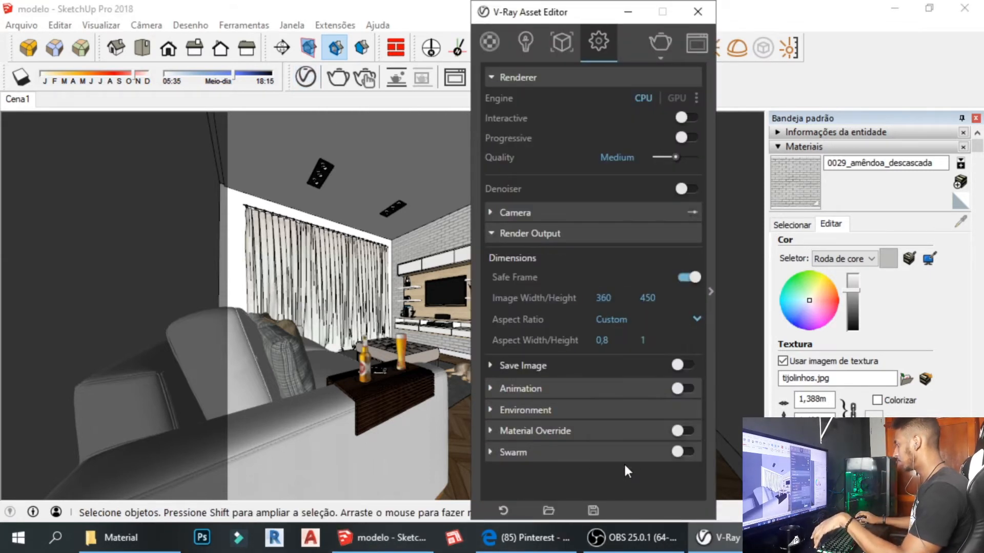
click(621, 340)
drag(621, 340, 537, 348)
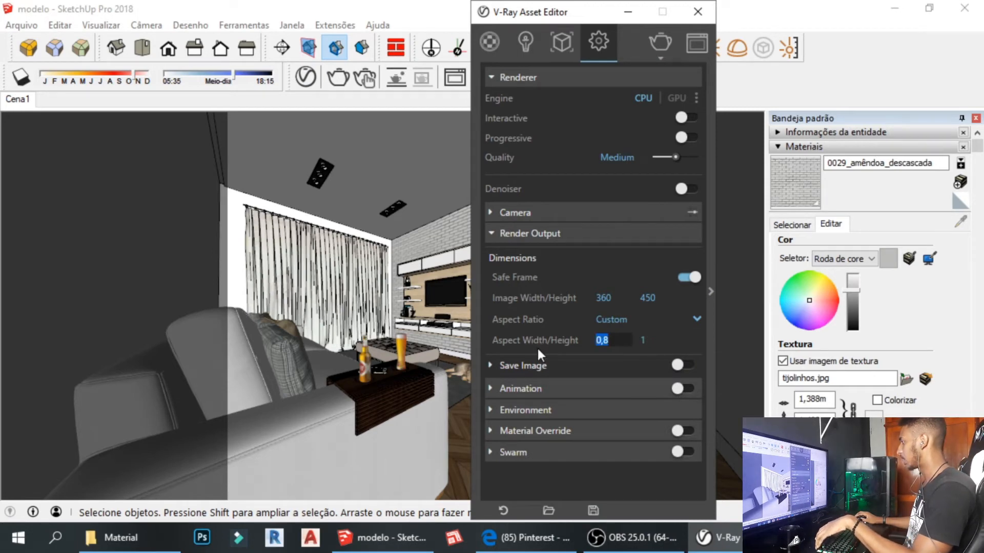
text(1,5)
key(Return)
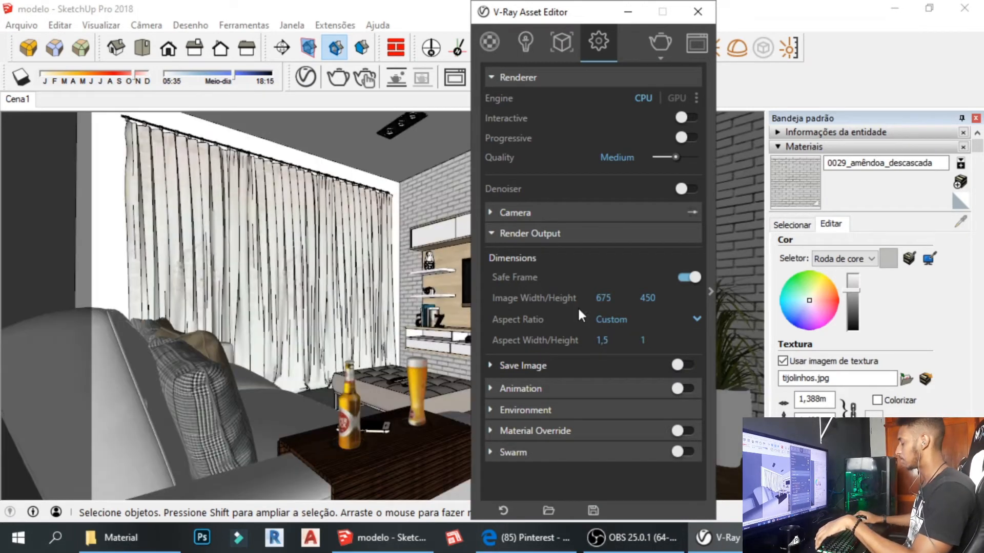
click(709, 20)
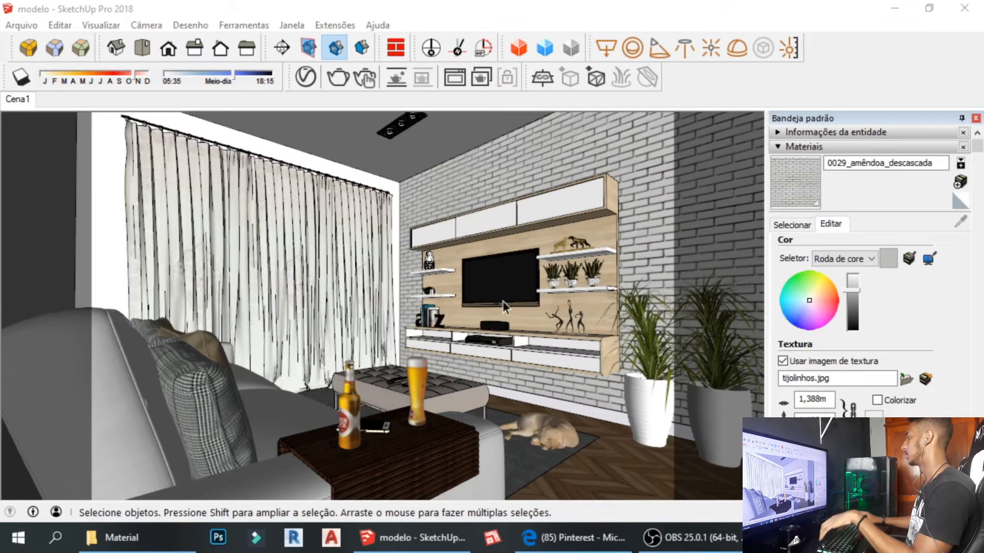
Select the TV unit, ottoman and brick wall, then pan the view up and slightly left.
click(468, 328)
click(420, 368)
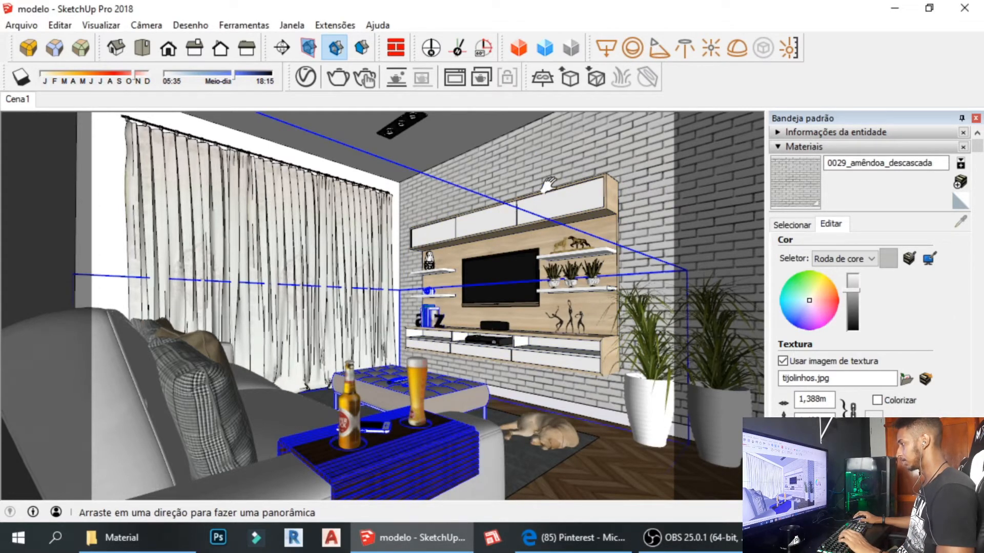
click(549, 128)
shift+middle_drag(438, 279, 448, 318)
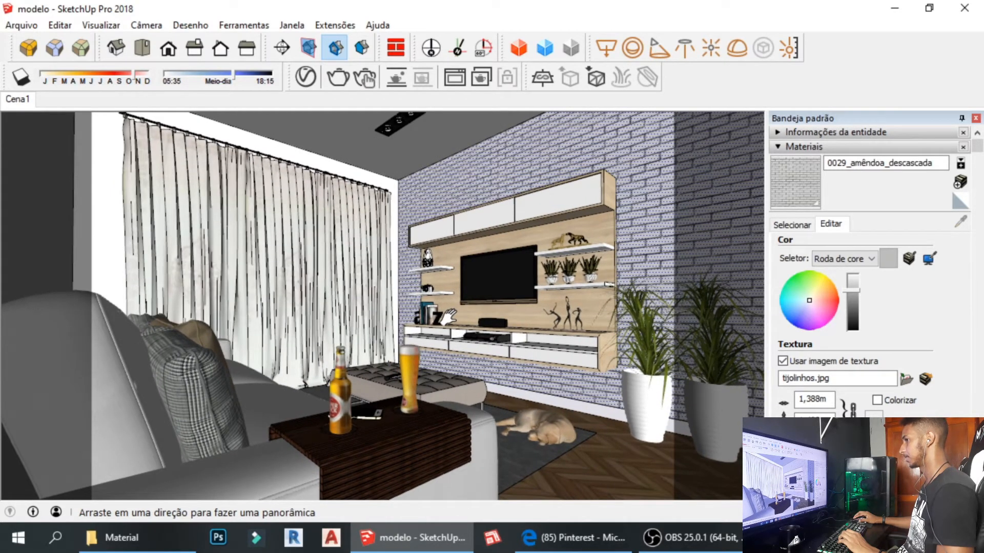
drag(448, 317, 443, 316)
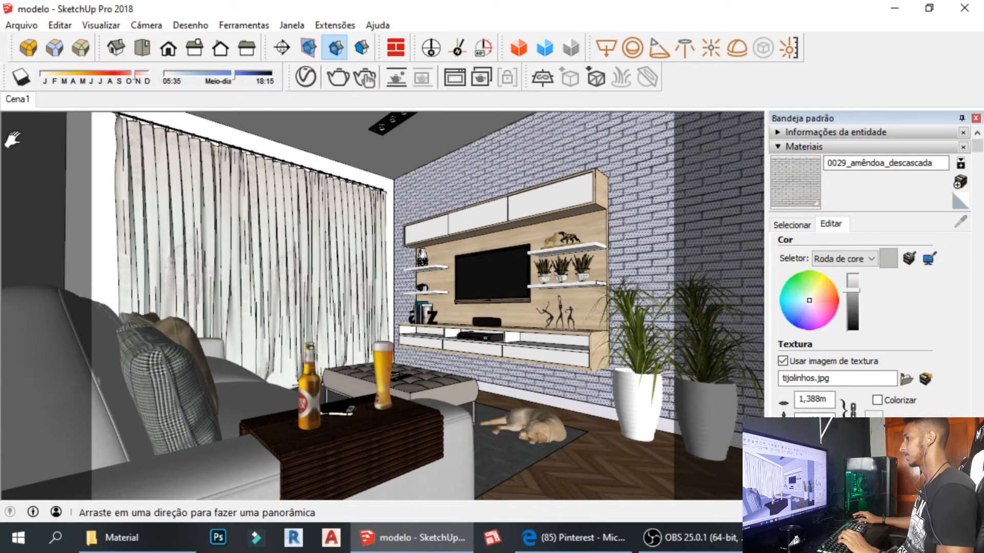
Add a second scene, Cena2, from the current view and switch between Cena1 and Cena2.
right_click(19, 100)
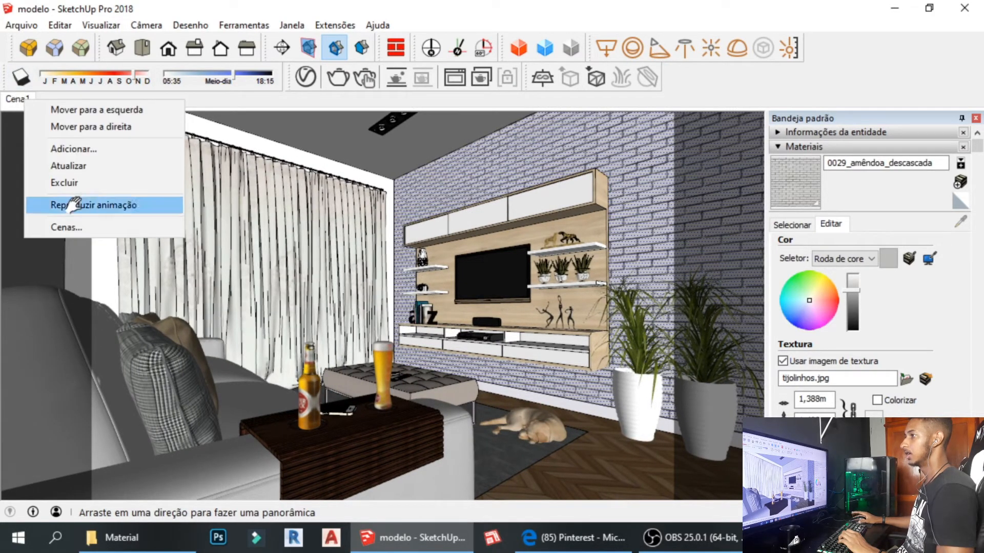
click(186, 100)
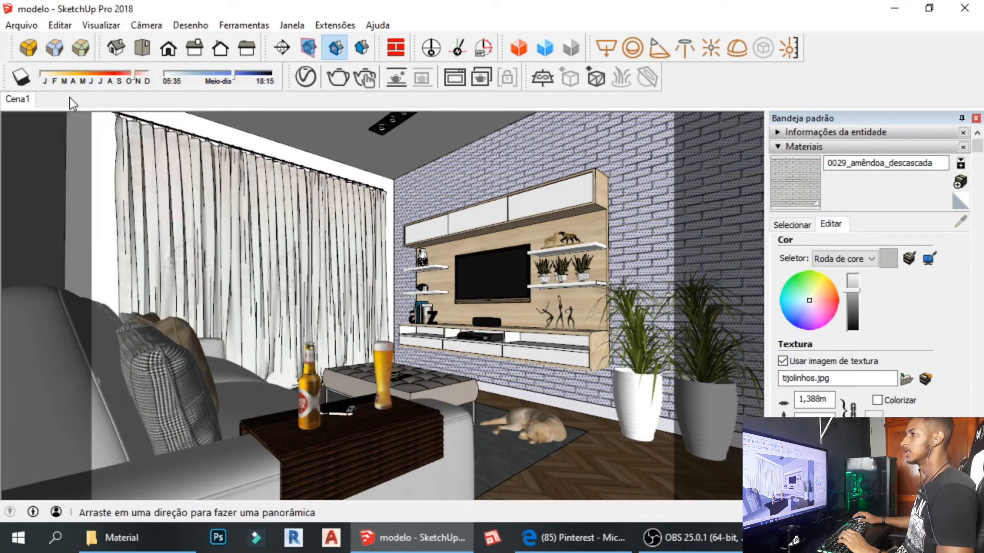
right_click(26, 102)
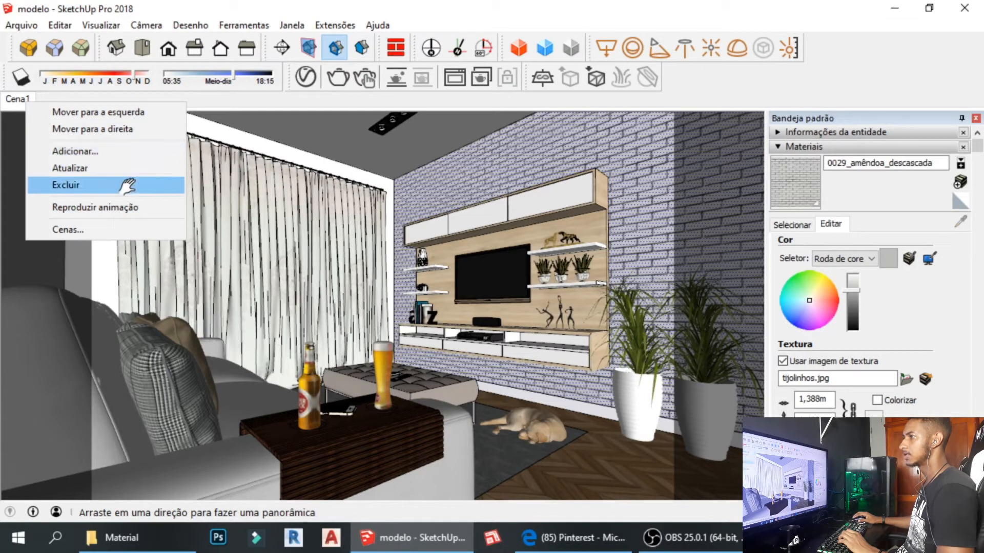
click(118, 153)
click(31, 102)
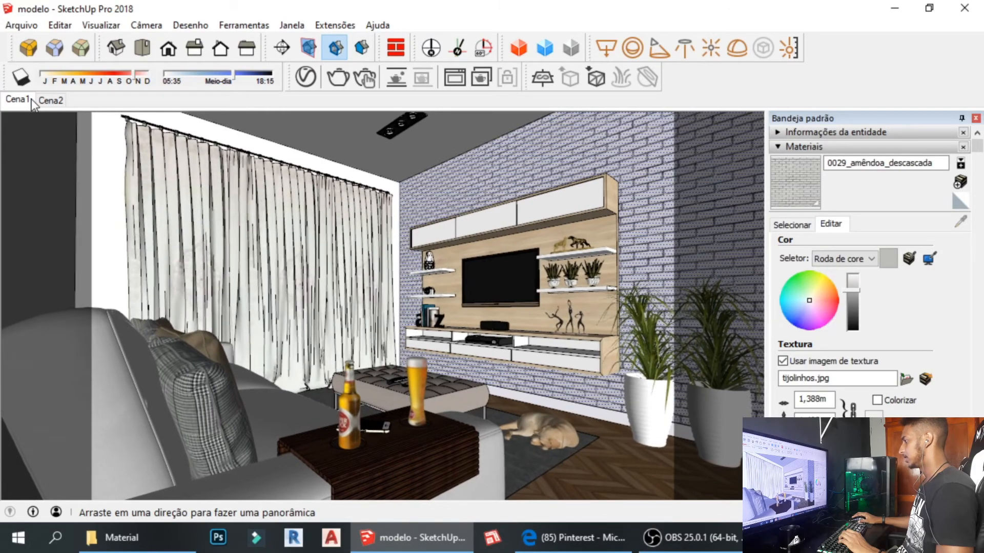
click(62, 100)
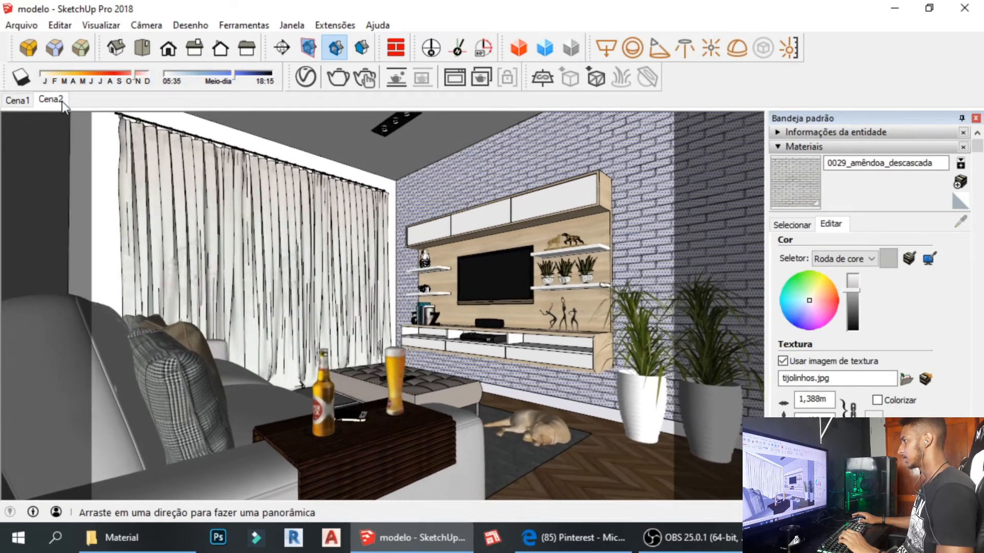
Return to Cena1 and delete scene Cena2, confirming with Sim.
click(23, 98)
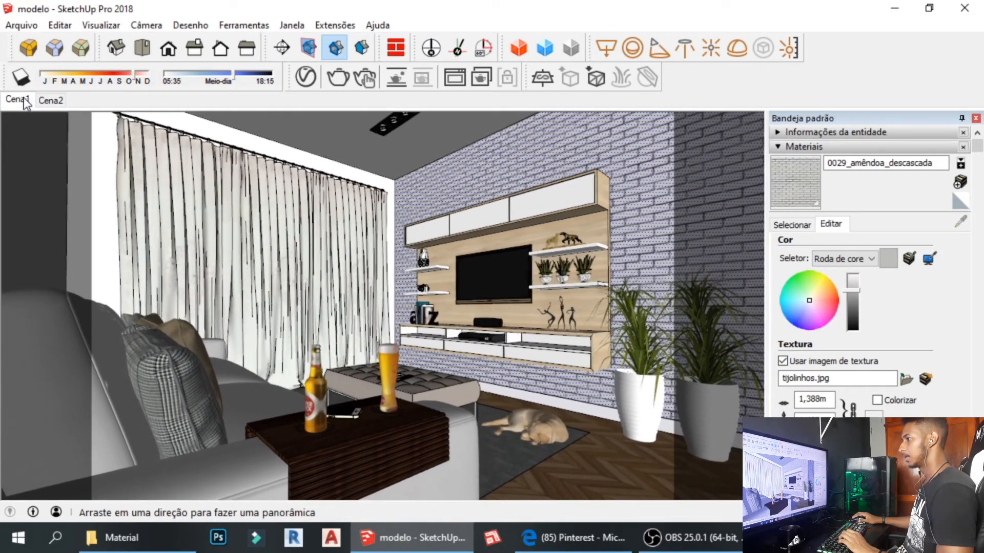
right_click(51, 98)
click(136, 183)
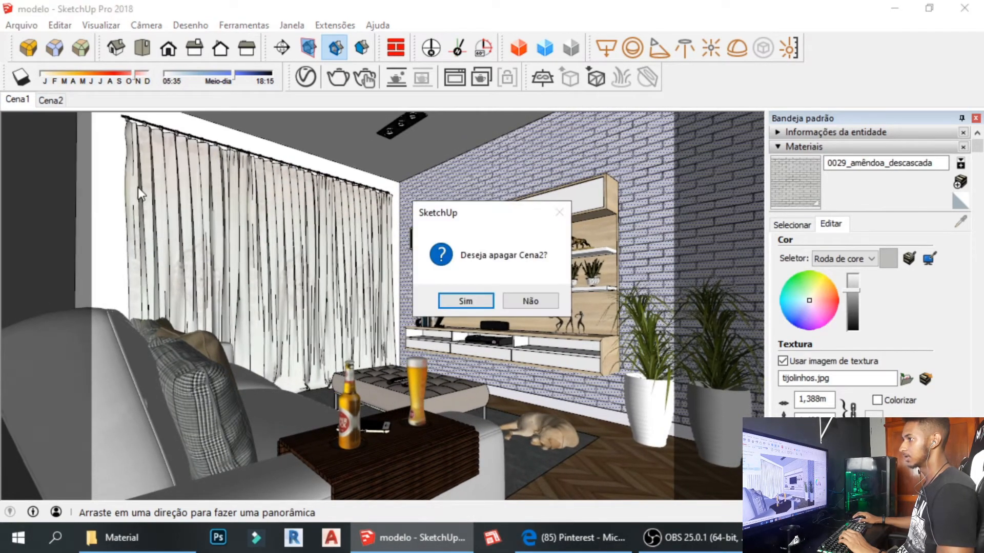
click(463, 301)
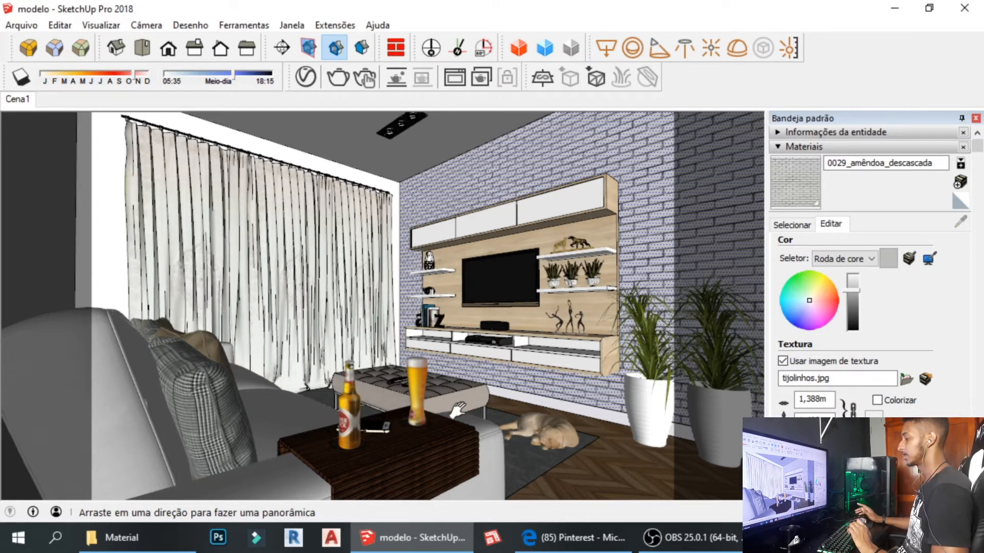
Open and close the V-Ray Asset Editor, then orbit to view the room model from above.
click(313, 84)
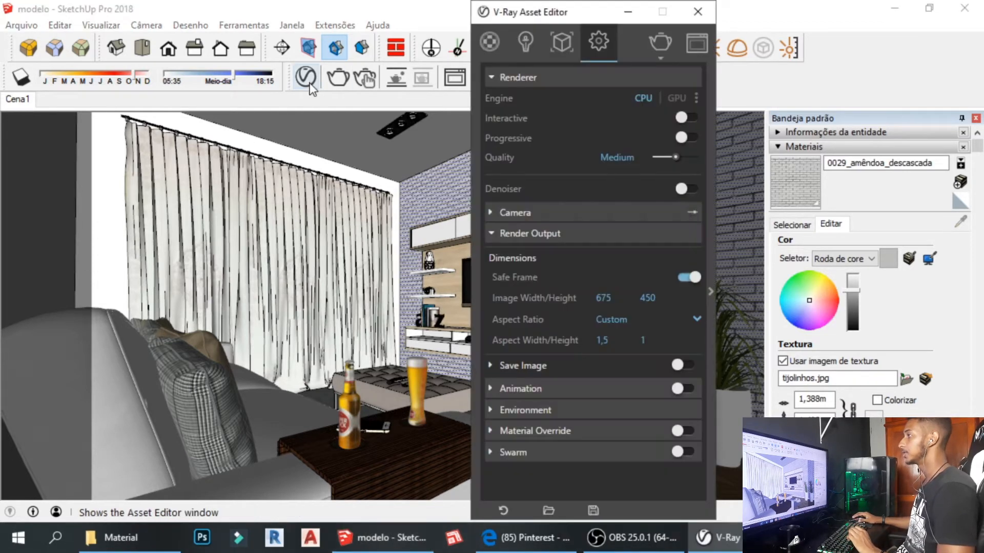
drag(611, 21, 434, 18)
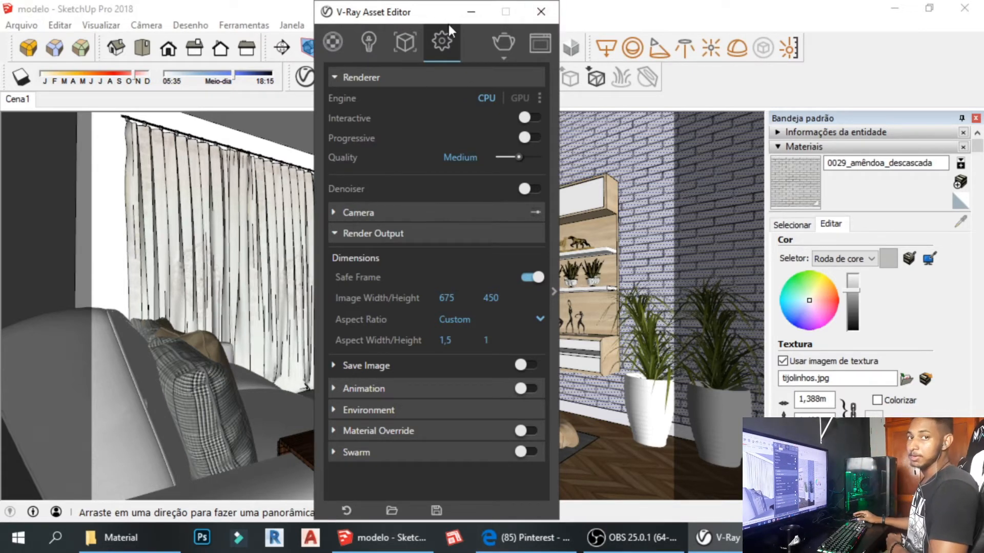
click(541, 11)
scroll(447, 233, down, 10)
middle_drag(447, 233, 244, 398)
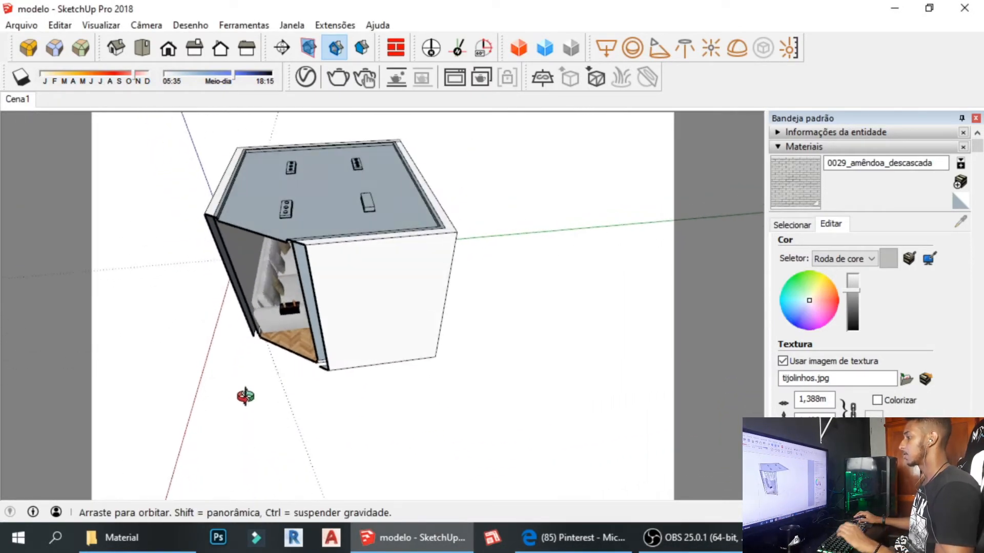
drag(190, 389, 335, 290)
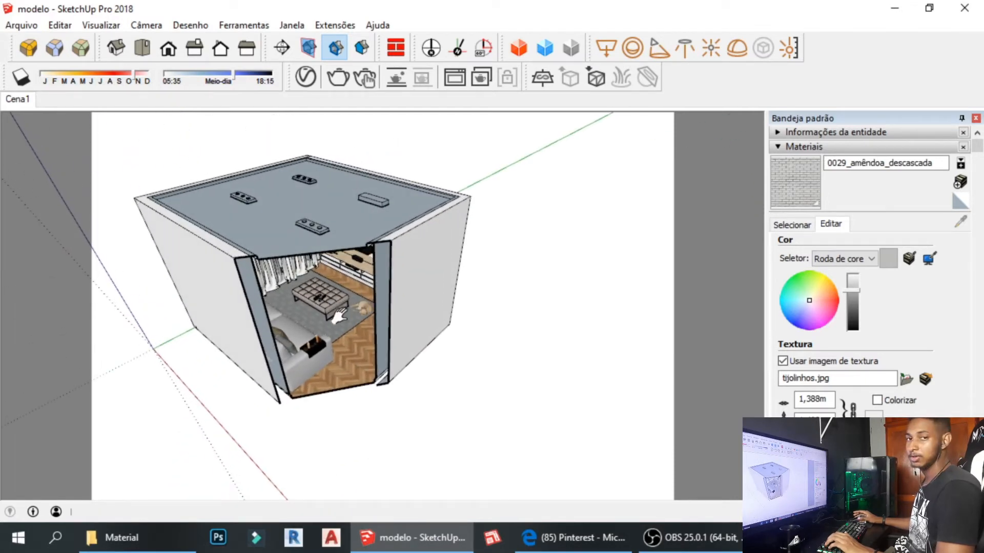
scroll(338, 312, up, 1)
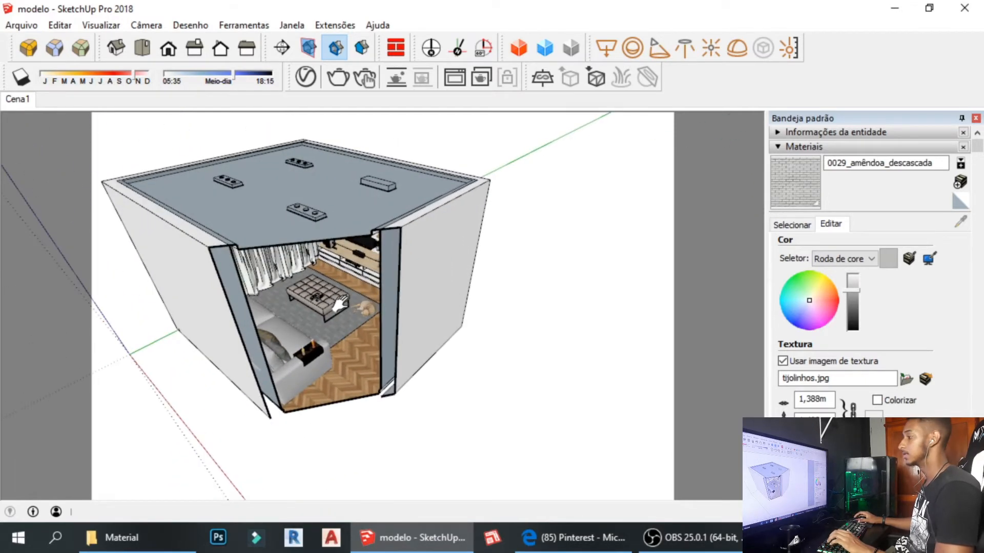
Restore the Cena1 interior view and reopen the V-Ray Asset Editor, moved further left.
click(24, 99)
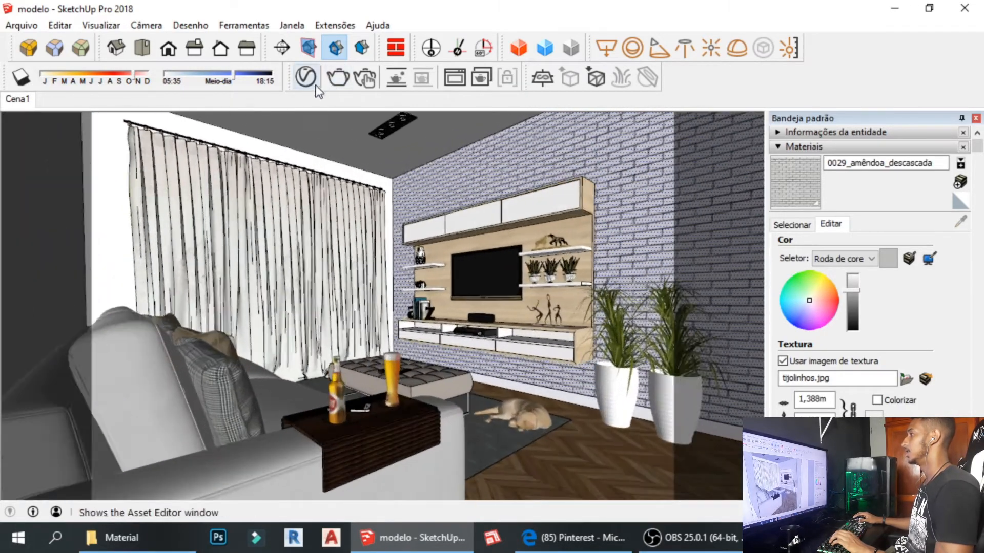
click(306, 80)
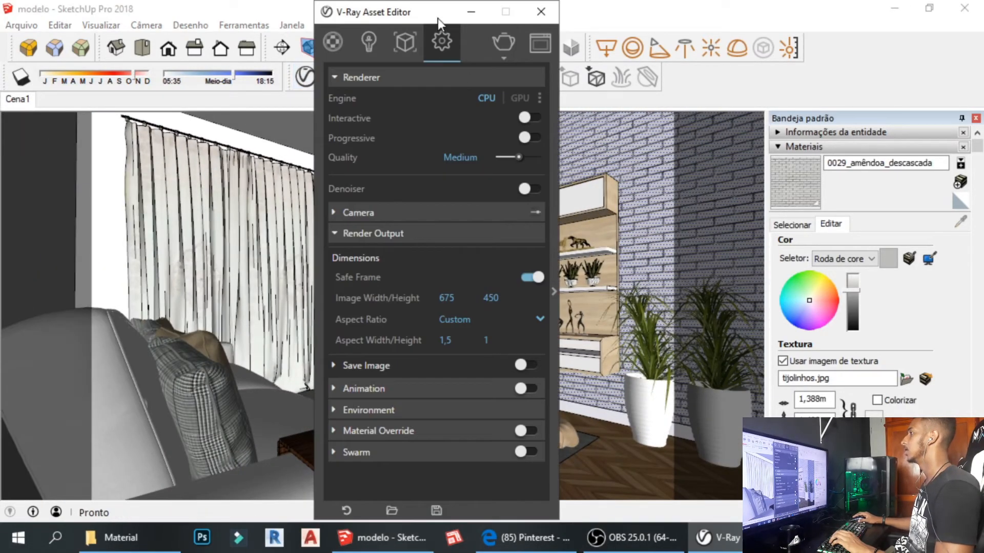
drag(437, 18, 372, 17)
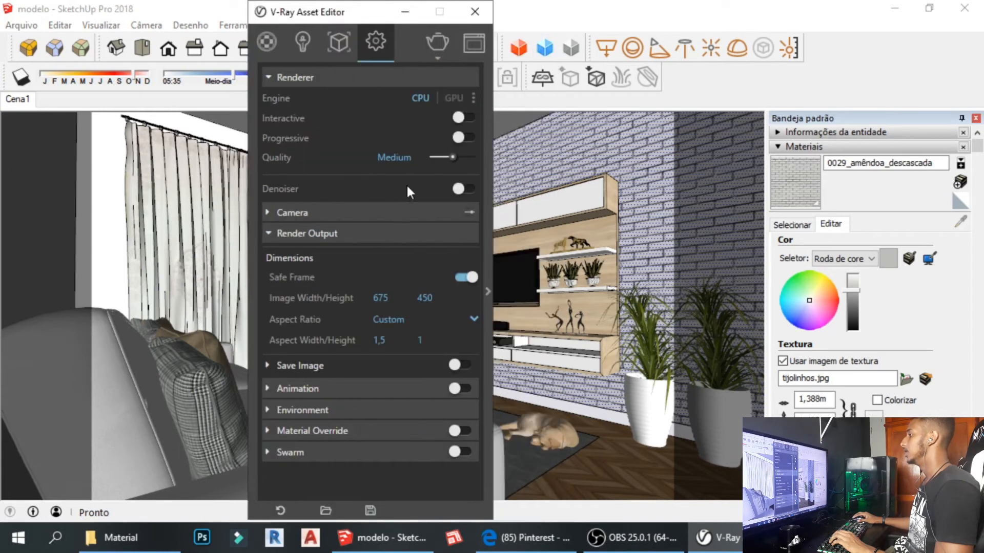
In the V-Ray Geometry list, rename the section item Seção 2 to 'corte aa'.
click(340, 42)
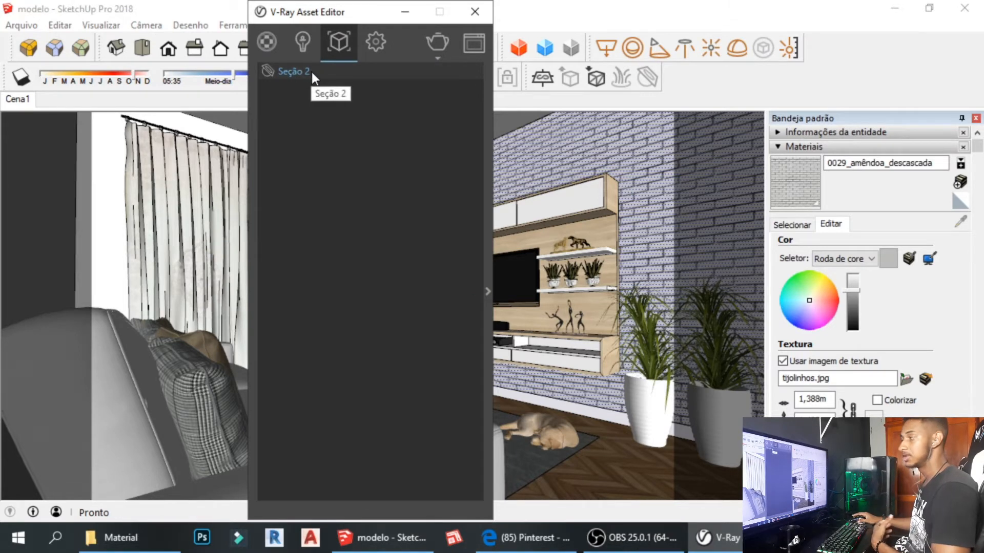
double_click(263, 71)
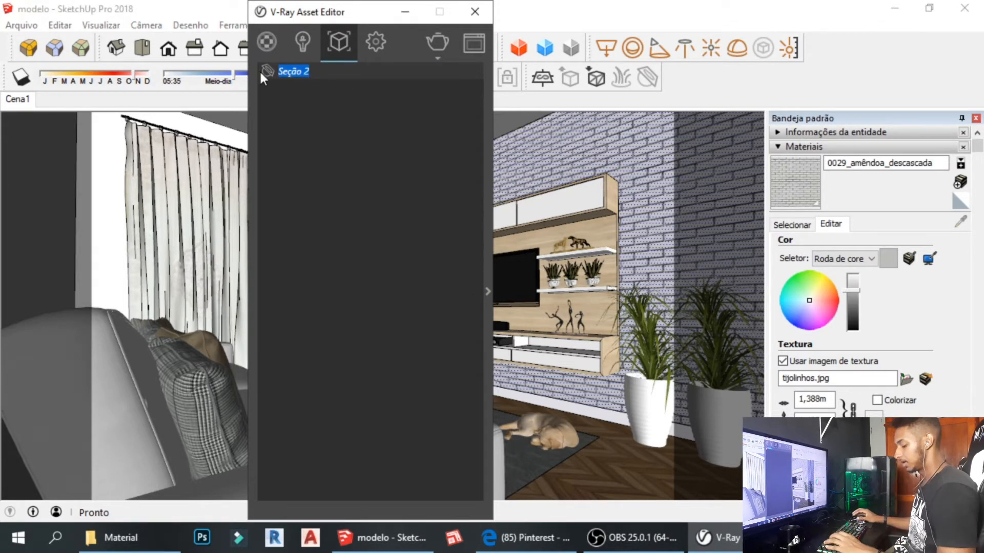
text(coprte)
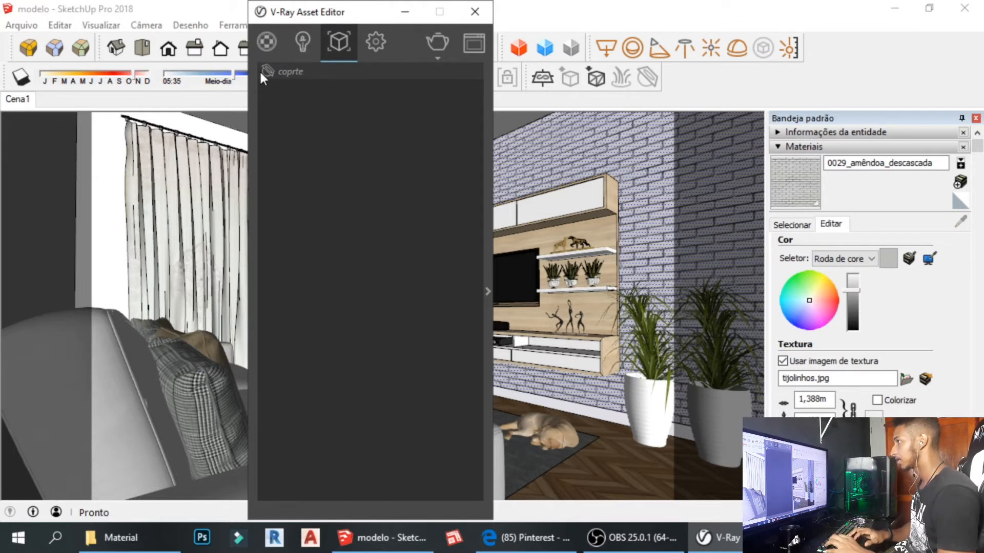
key(BackSpace)
key(BackSpace)
key(BackSpace)
key(BackSpace)
text(rte )
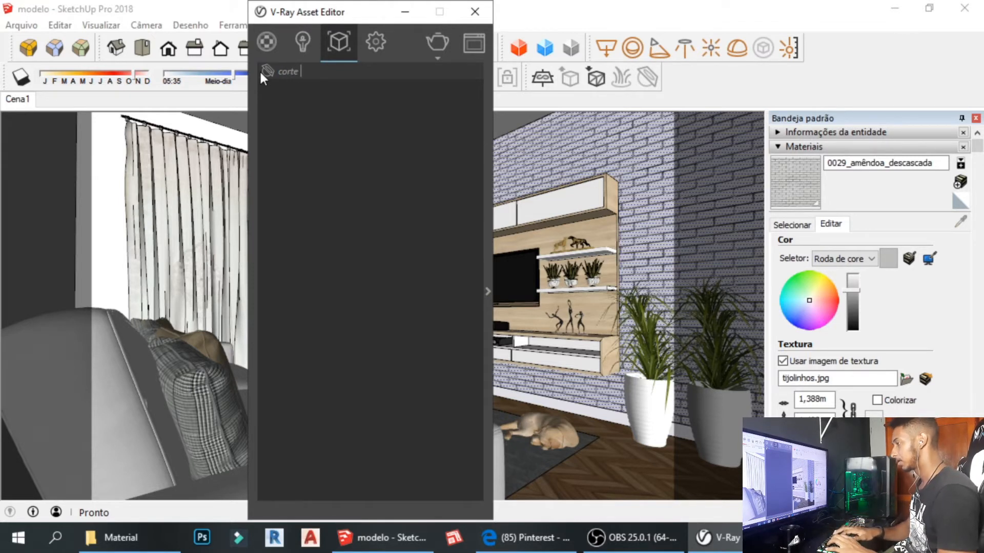
text(aa)
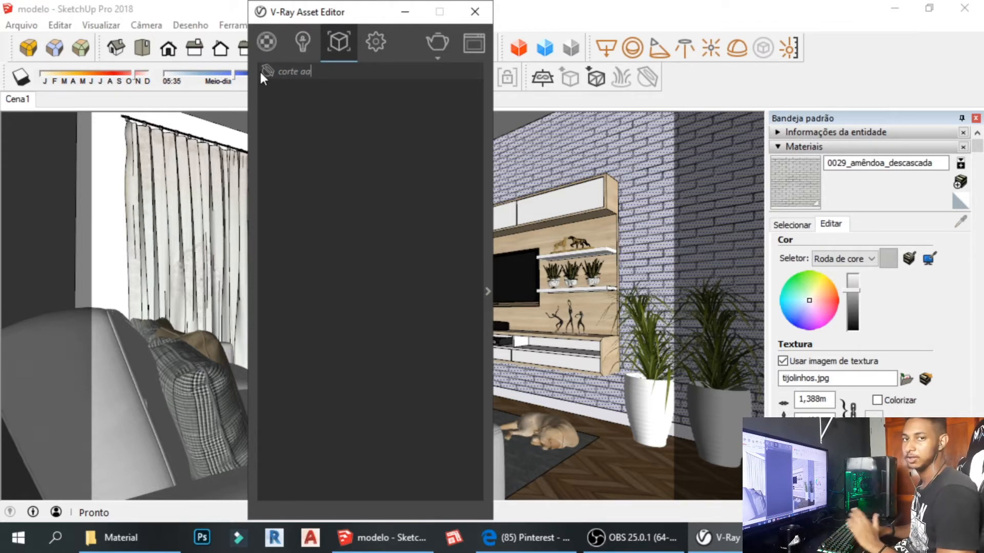
key(Return)
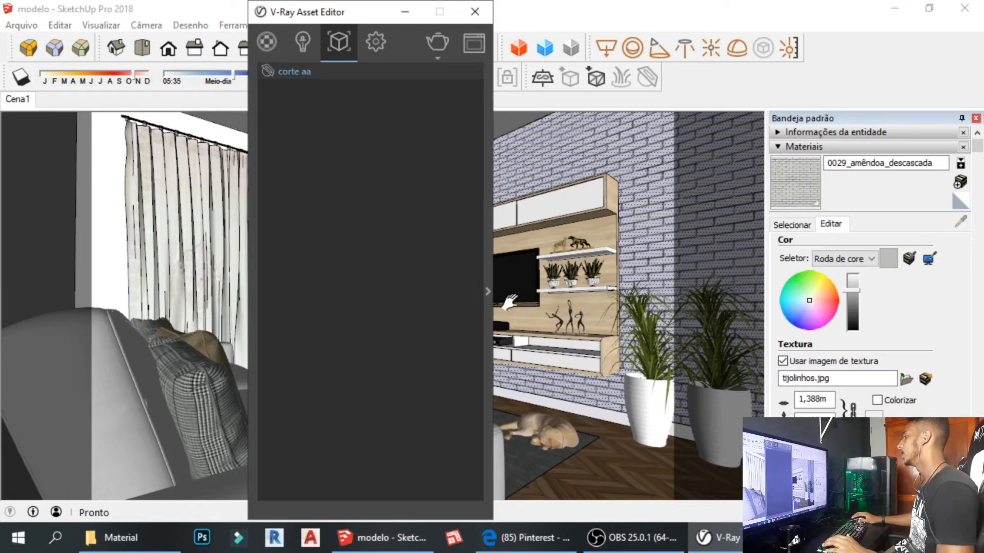
Review the VRayClipper options for corte aa, collapse the panel and close the Asset Editor.
click(487, 291)
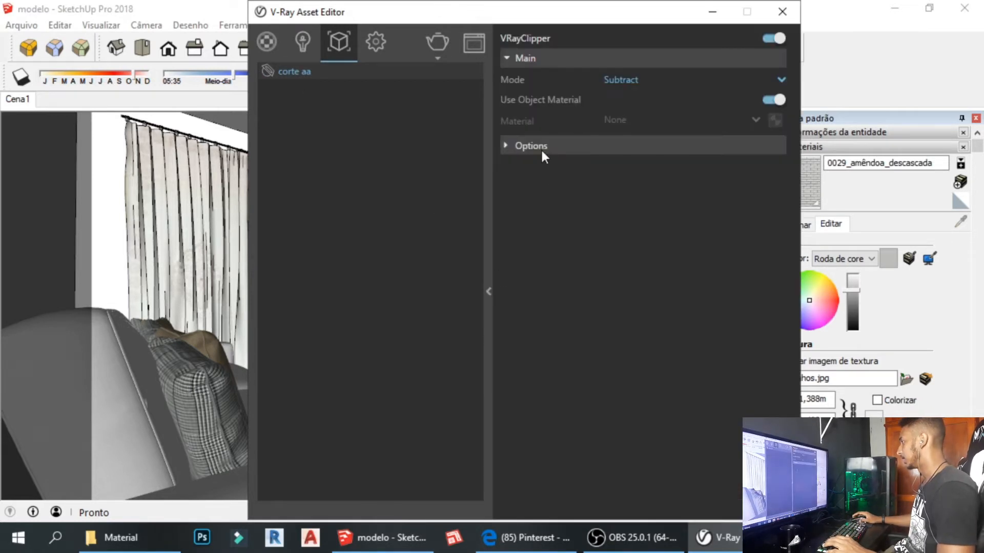
click(526, 149)
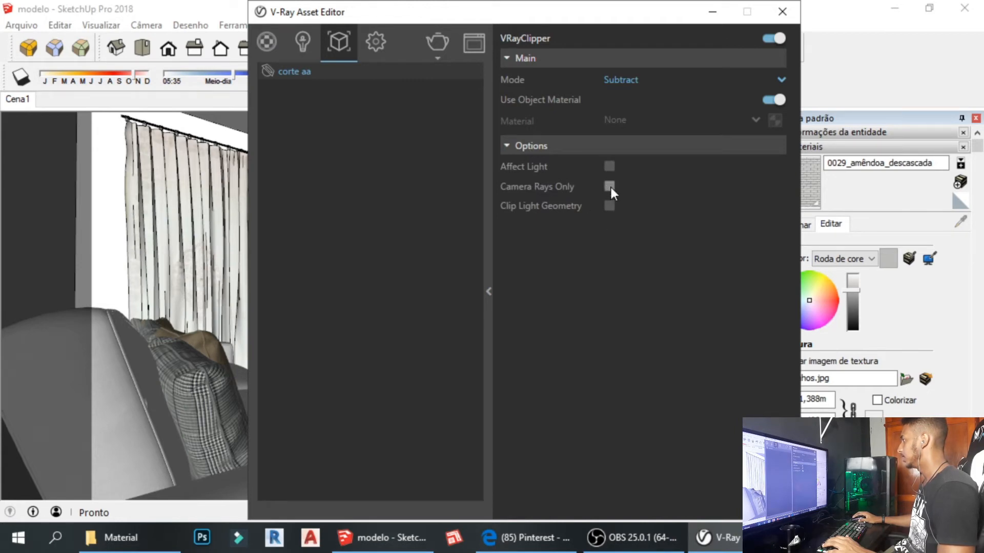
click(488, 290)
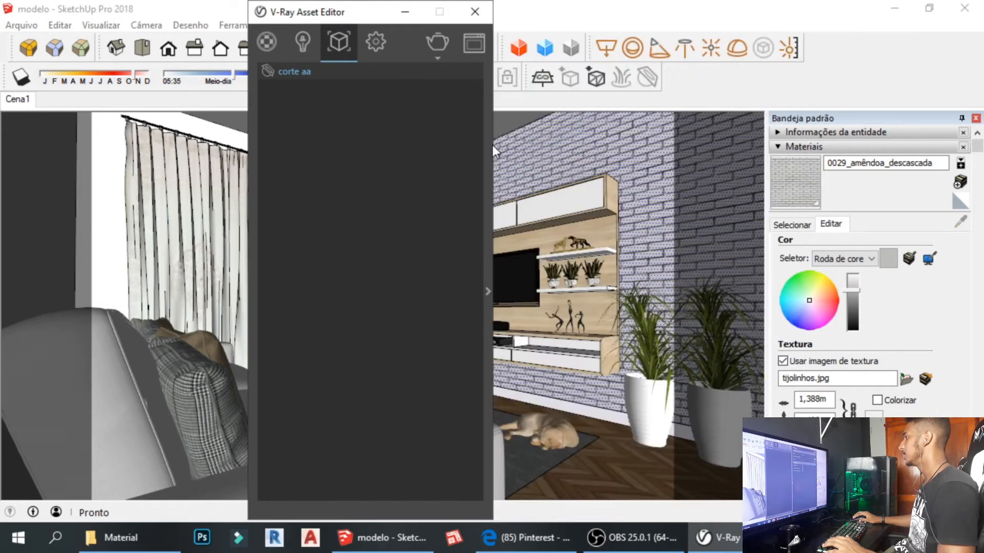
click(475, 12)
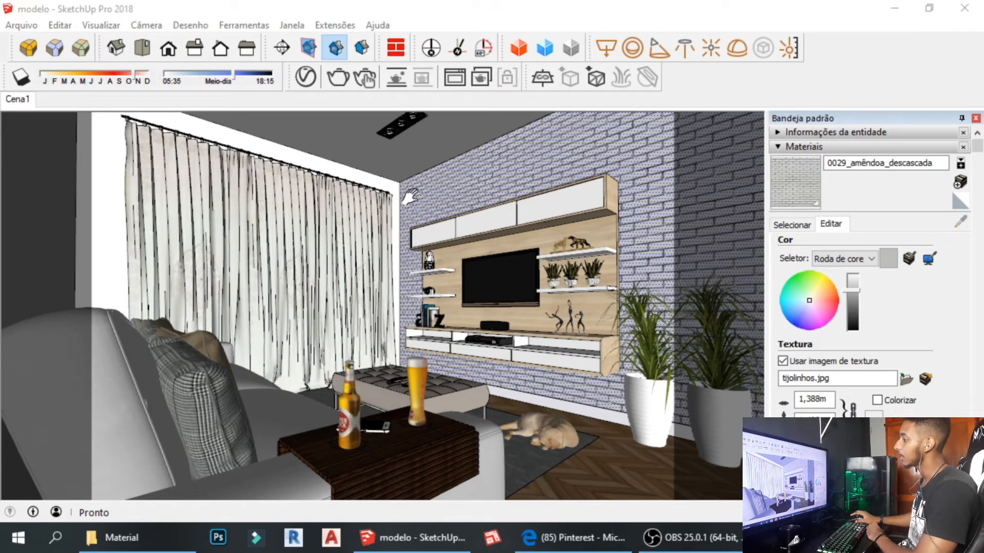
Widen the camera's field of view using Camera > Field of View.
click(409, 167)
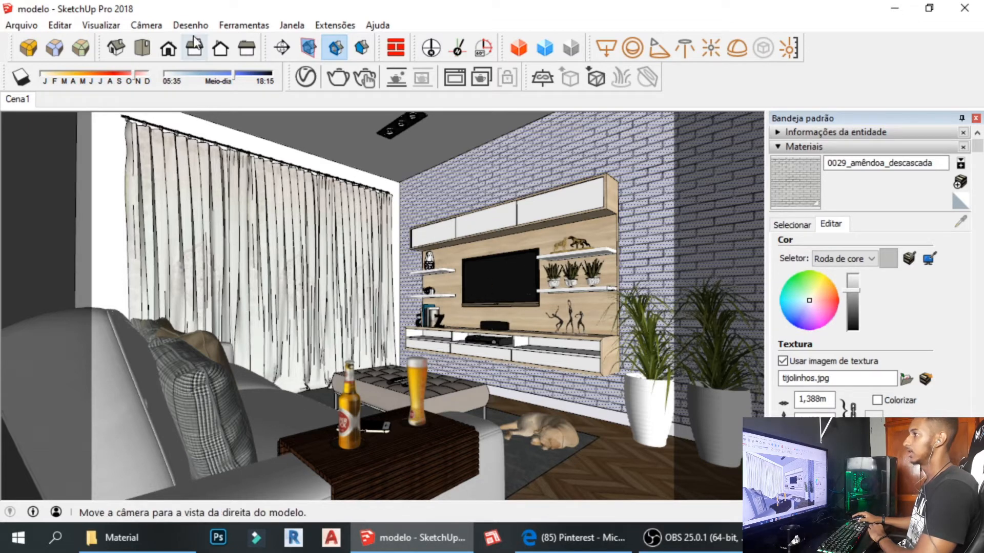
click(152, 26)
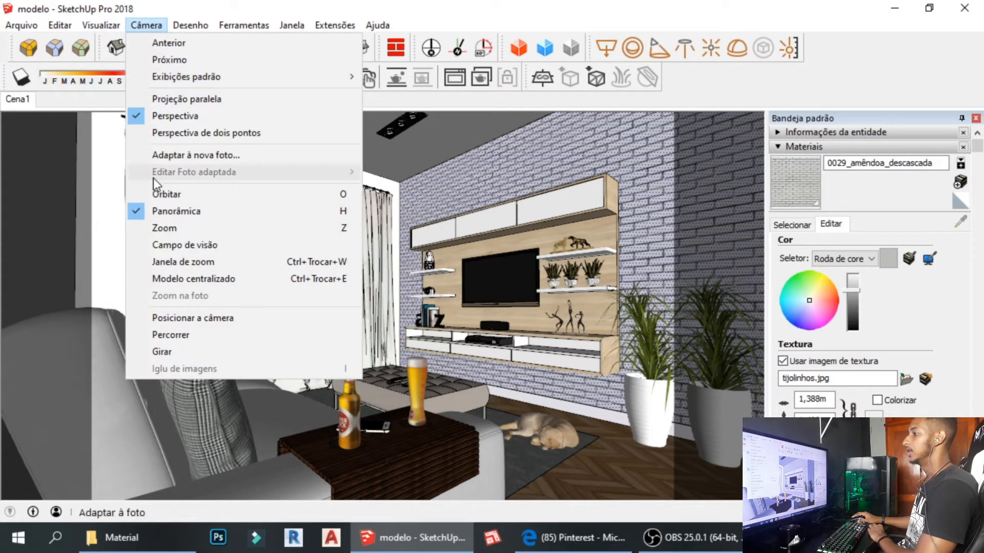
click(186, 246)
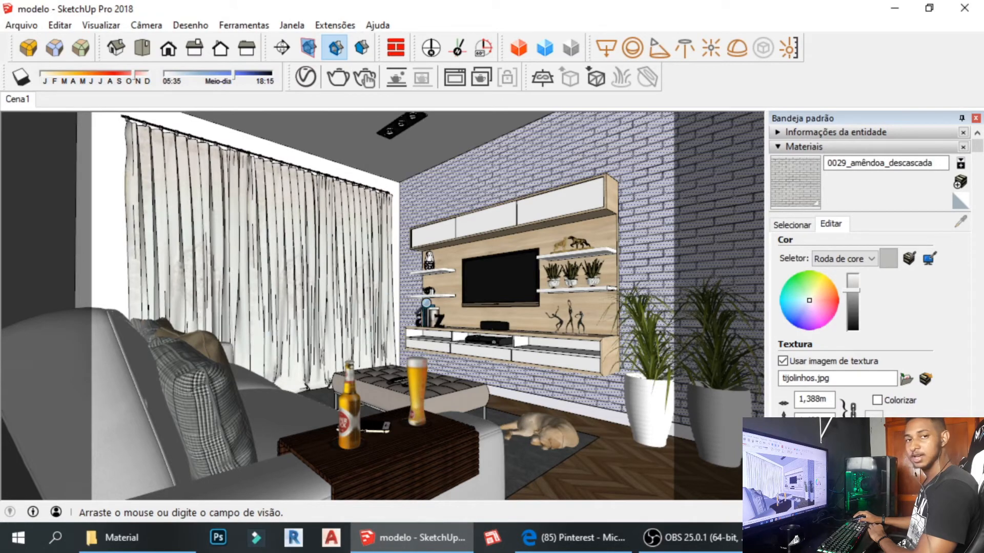
drag(406, 311, 446, 352)
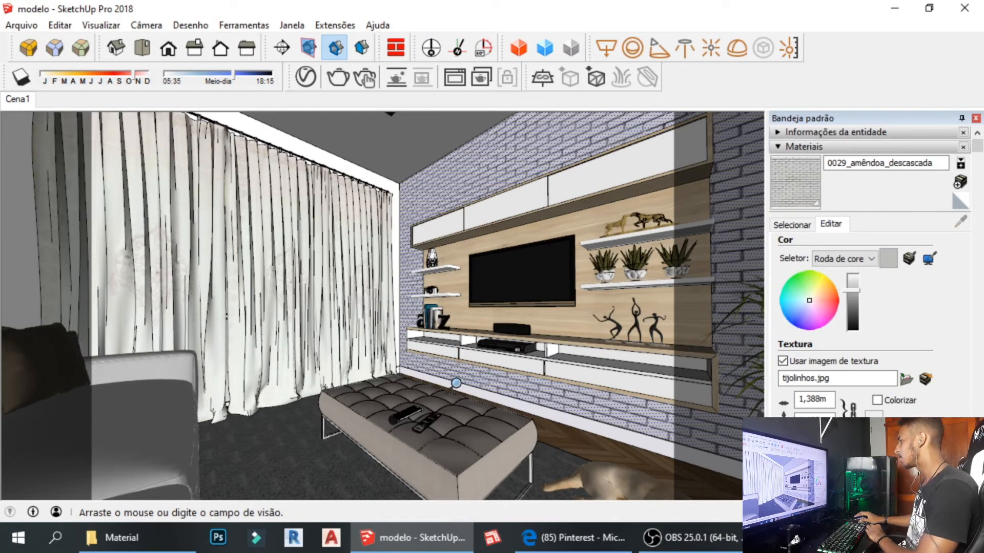
Reframe the living room with zoom, pan (H) and orbit (O), then compare against the Pinterest reference photo.
scroll(456, 382, down, 5)
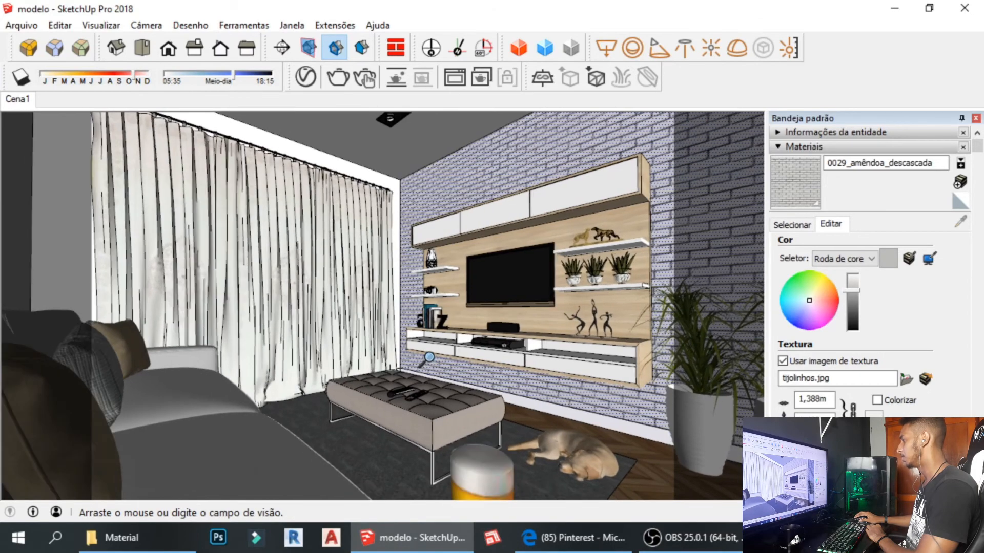
scroll(426, 348, down, 5)
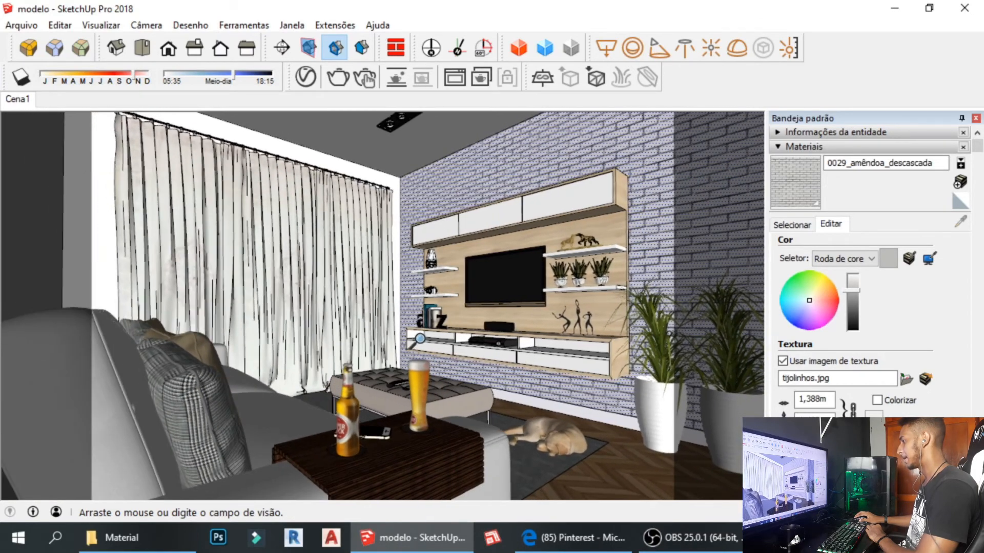
scroll(419, 336, up, 4)
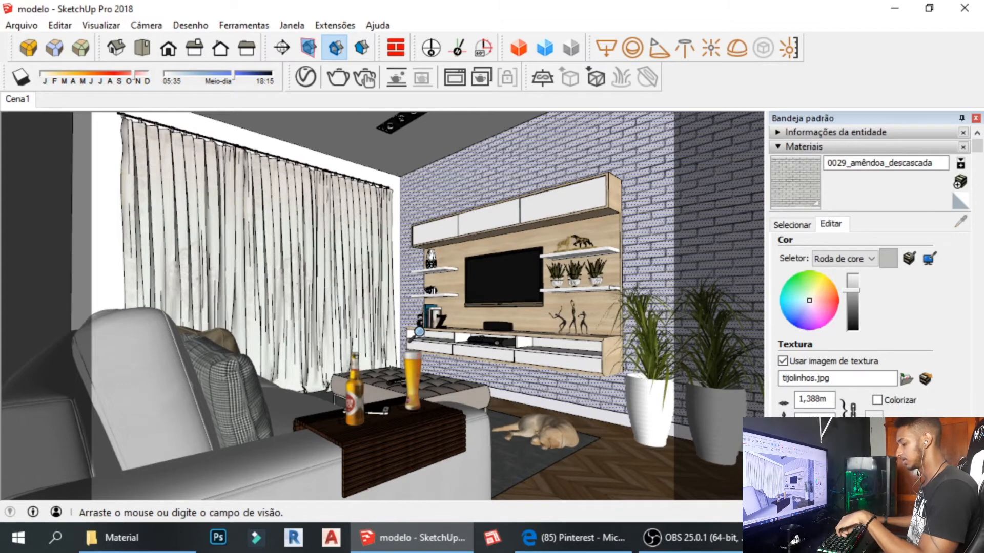
key(h)
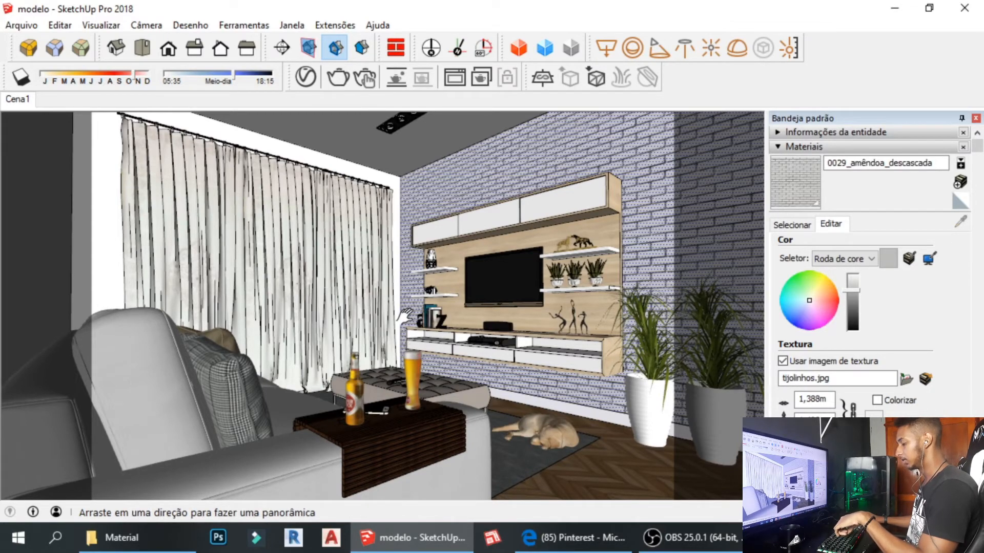
mouse_move(405, 313)
mouse_down()
mouse_move(390, 304)
mouse_move(392, 327)
mouse_up()
key(o)
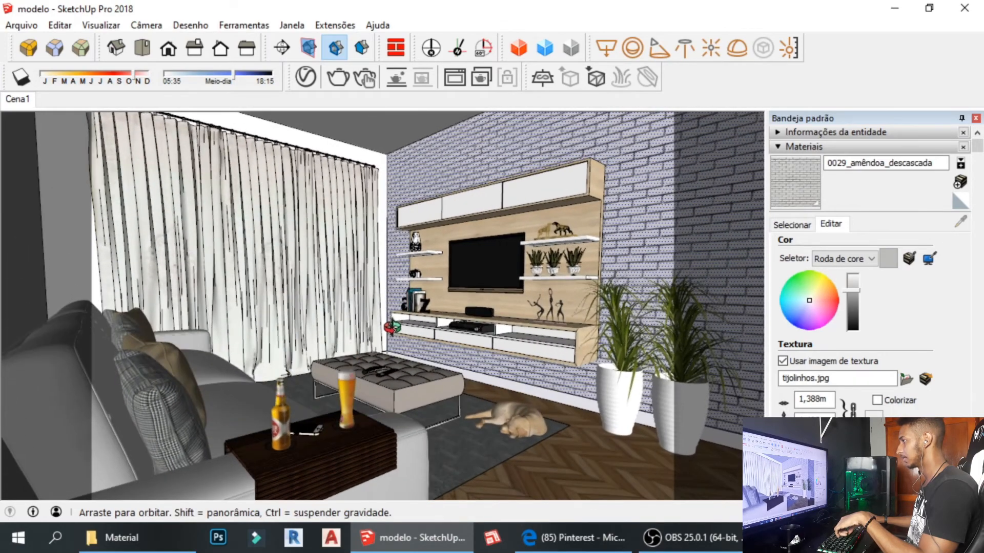
mouse_move(391, 328)
shift+middle_down()
mouse_move(391, 310)
mouse_move(391, 327)
mouse_move(405, 333)
shift+middle_up()
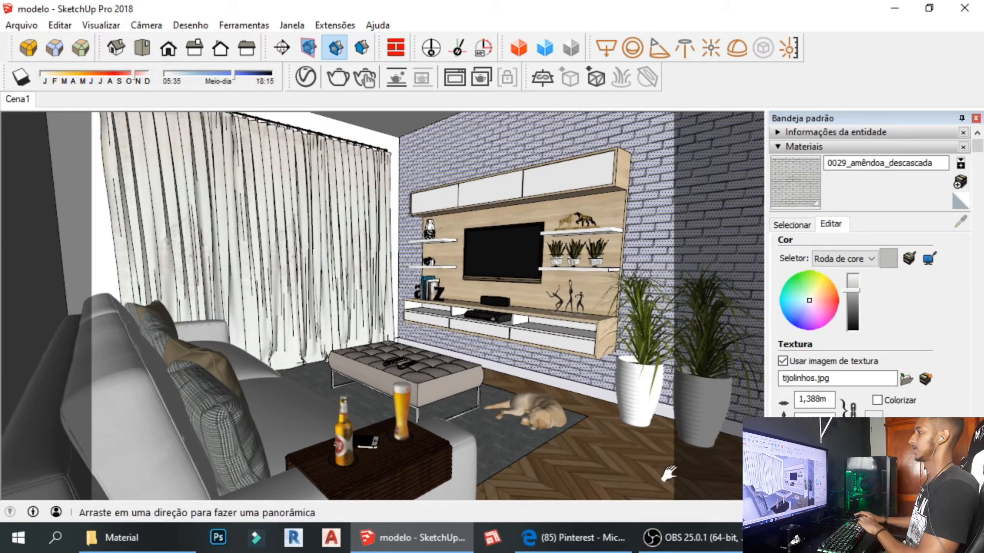
click(592, 537)
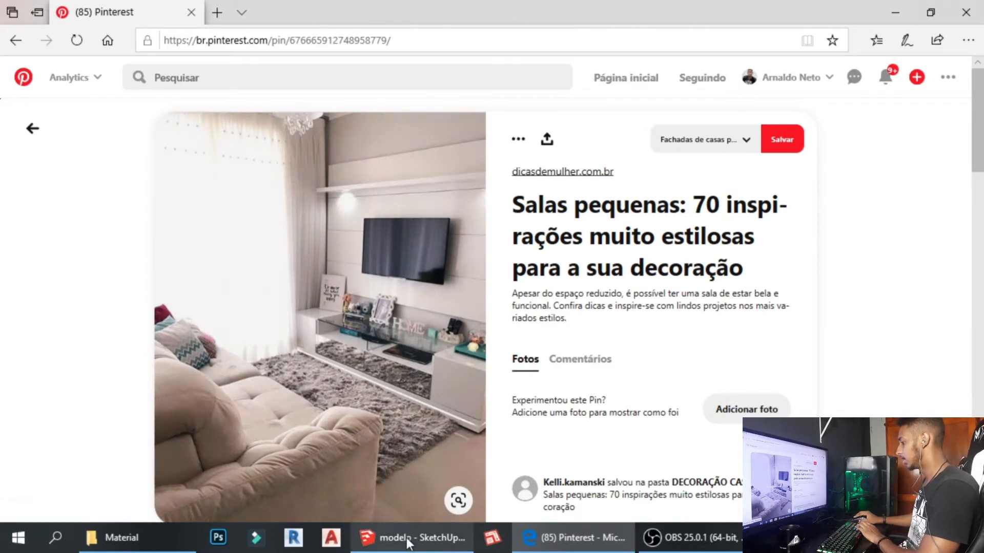
click(407, 537)
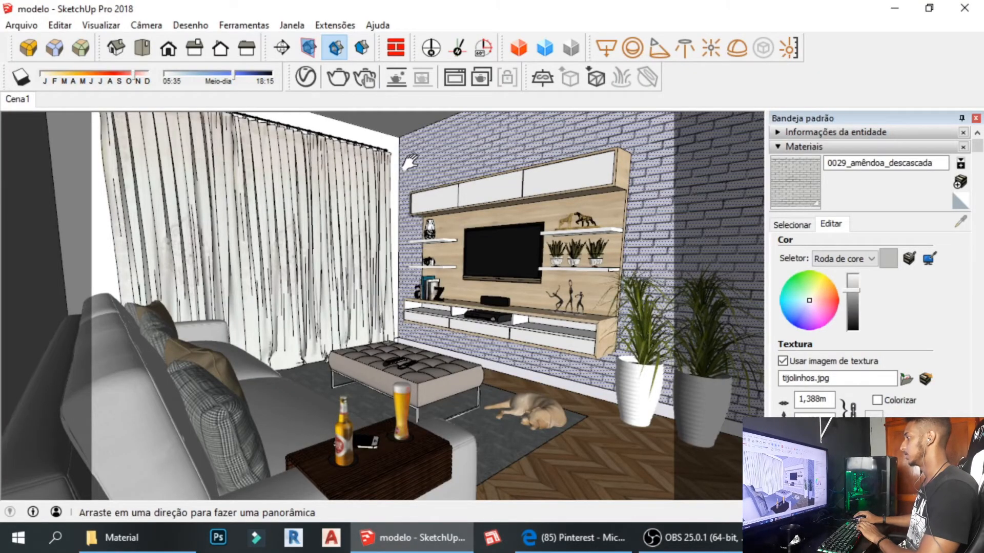
Update Cena1, then switch the view to two-point perspective and pan the room upward.
right_click(15, 105)
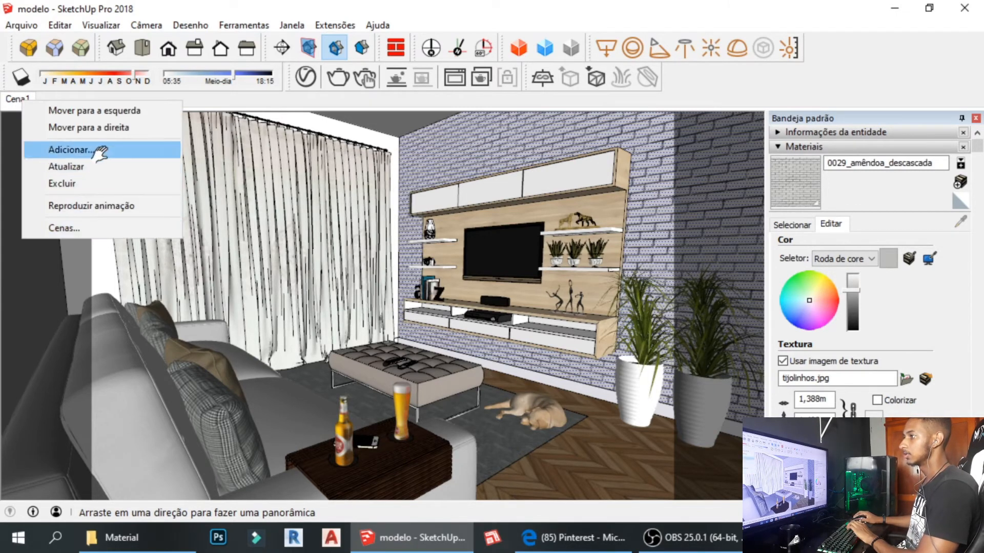
click(67, 166)
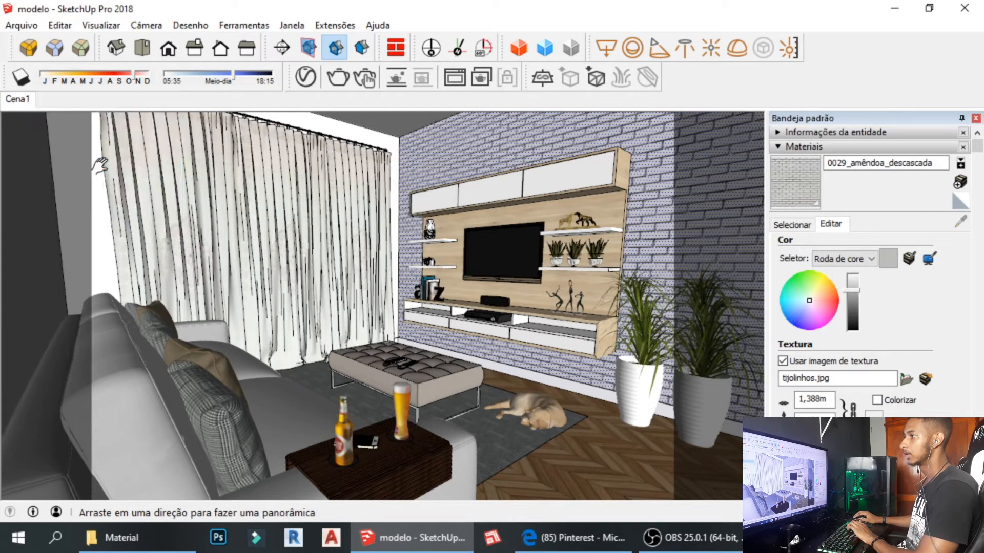
click(149, 27)
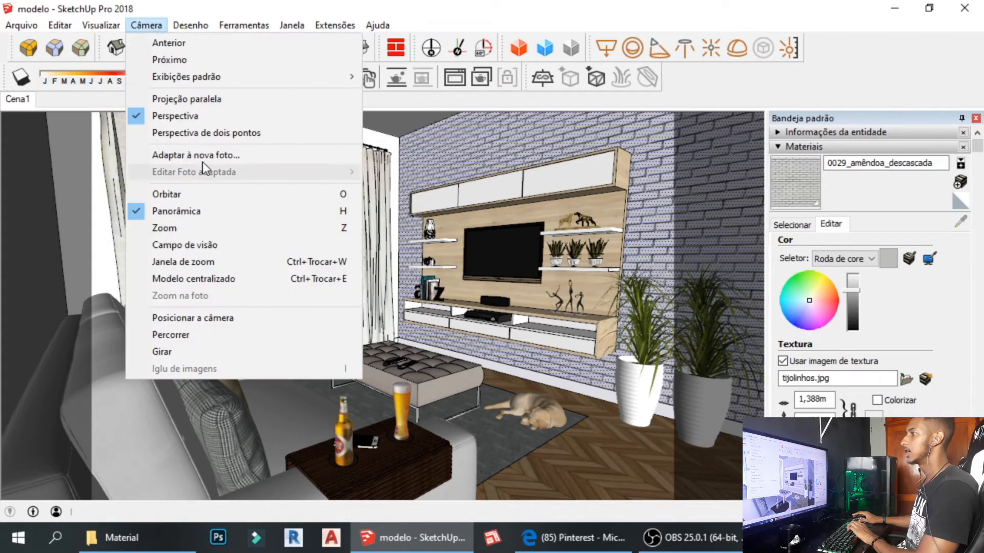
click(205, 133)
drag(274, 259, 278, 196)
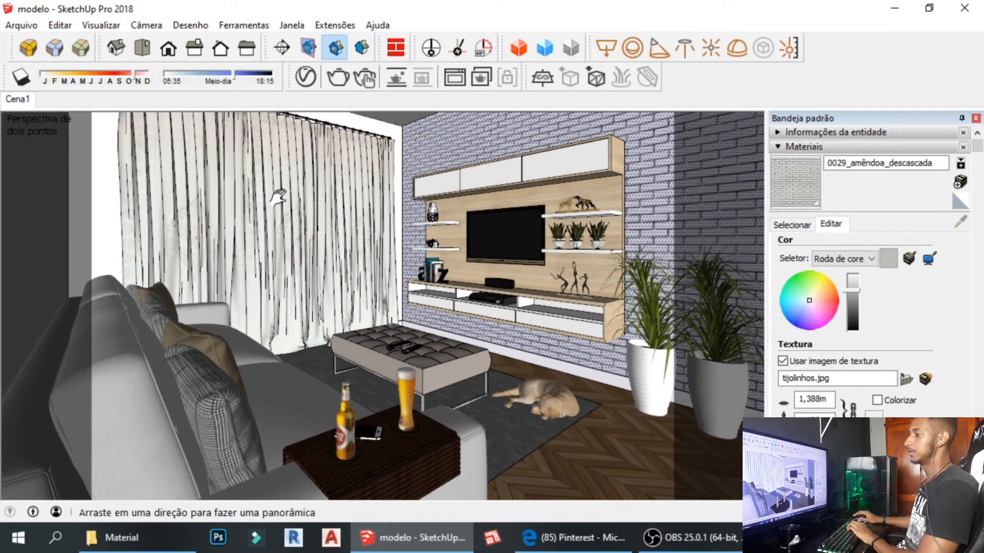
Save the two-point perspective framing into scene Cena1 with Atualizar.
click(147, 23)
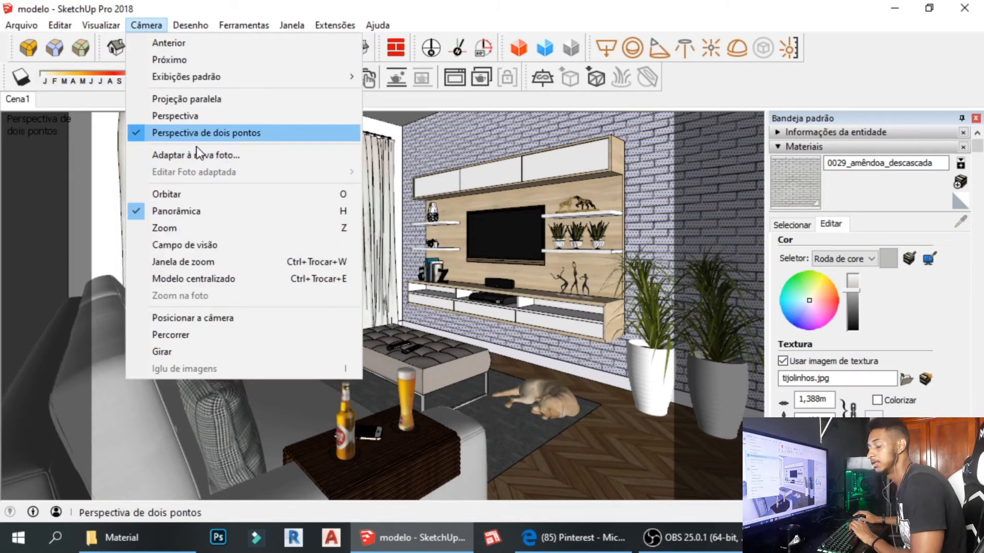
click(444, 100)
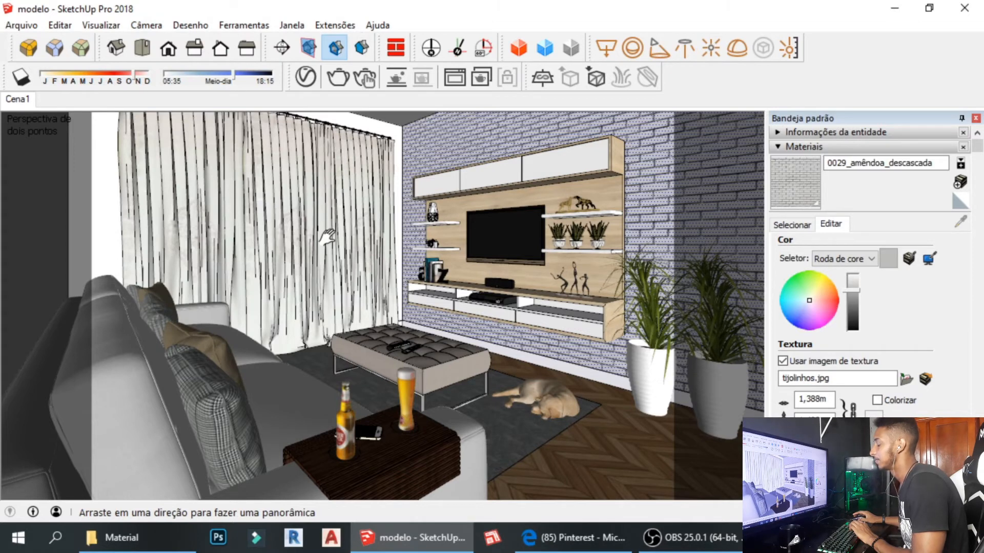
right_click(30, 104)
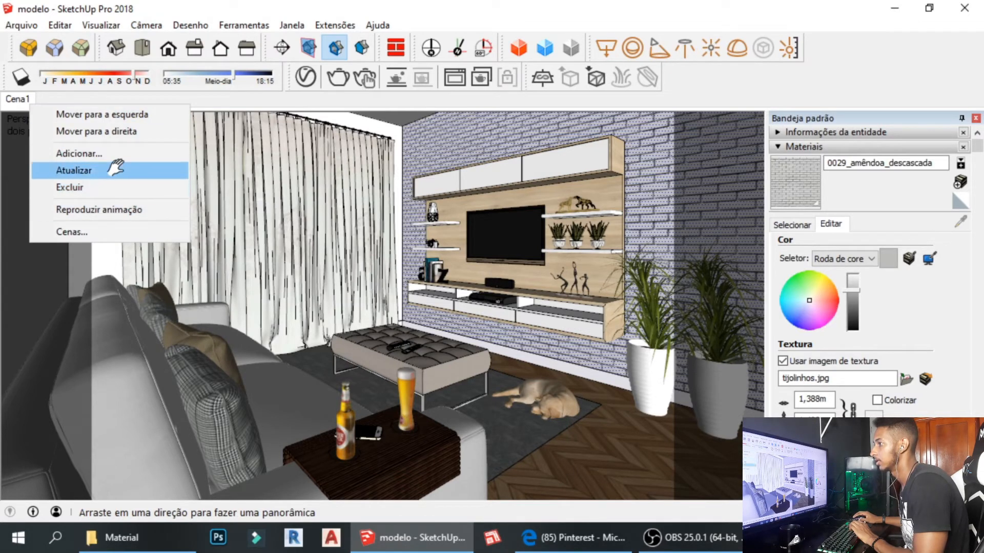
click(117, 171)
middle_drag(349, 227, 382, 280)
Orbit and zoom around the TV wall until the sofa and beer glass come into view.
scroll(366, 269, up, 4)
shift+middle_drag(465, 341, 343, 307)
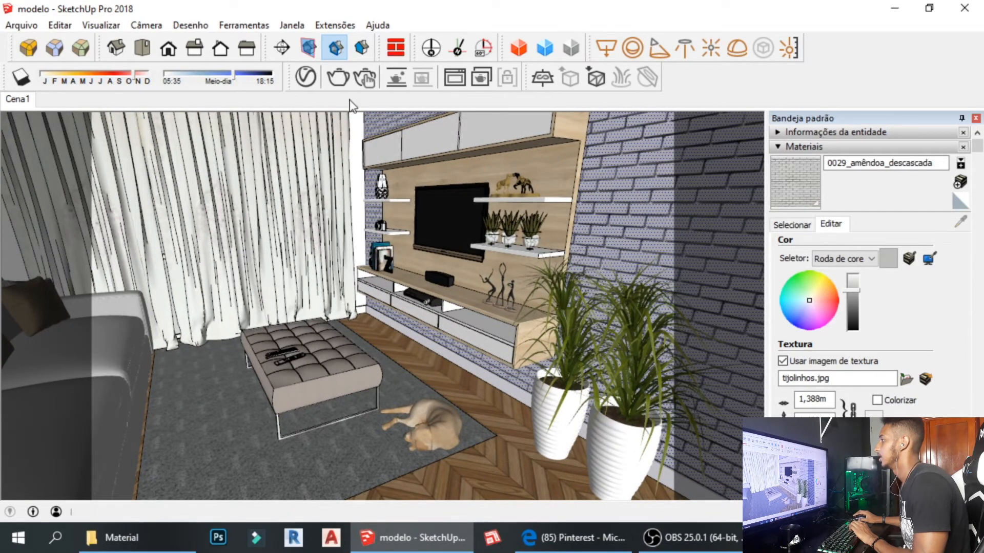
middle_drag(463, 238, 425, 277)
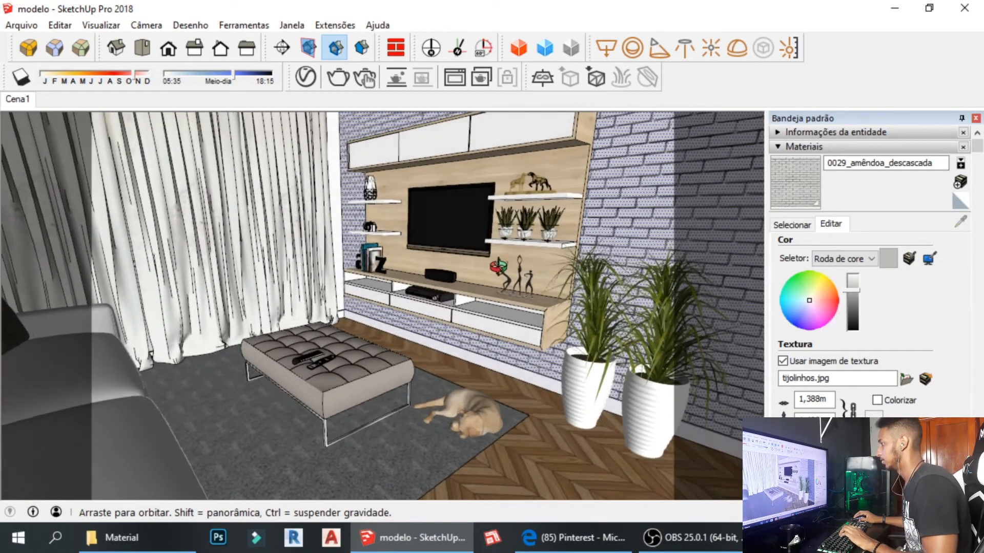
middle_drag(498, 267, 359, 289)
scroll(450, 287, down, 1)
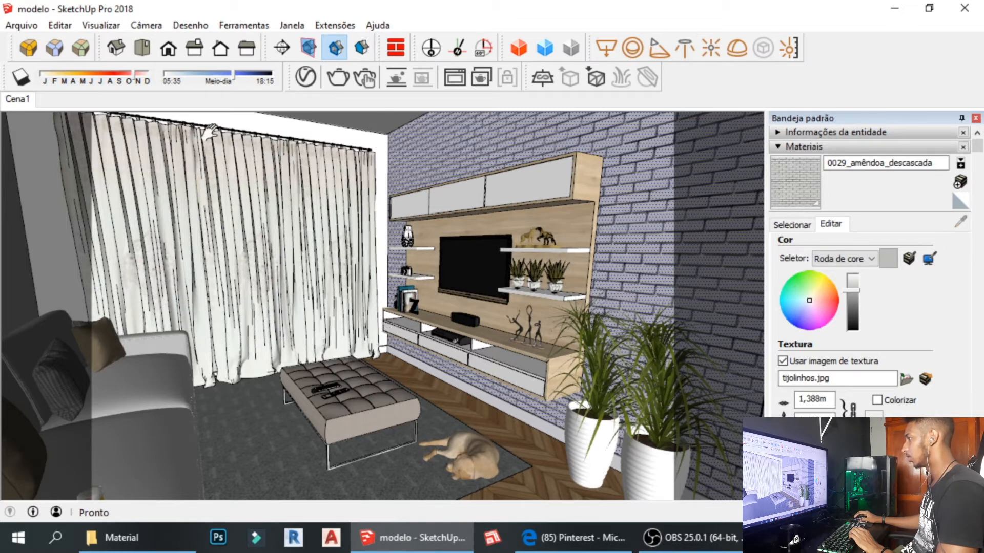
Apply two-point perspective, pan the room upward, restore the Cena1 view and return to Select.
click(146, 25)
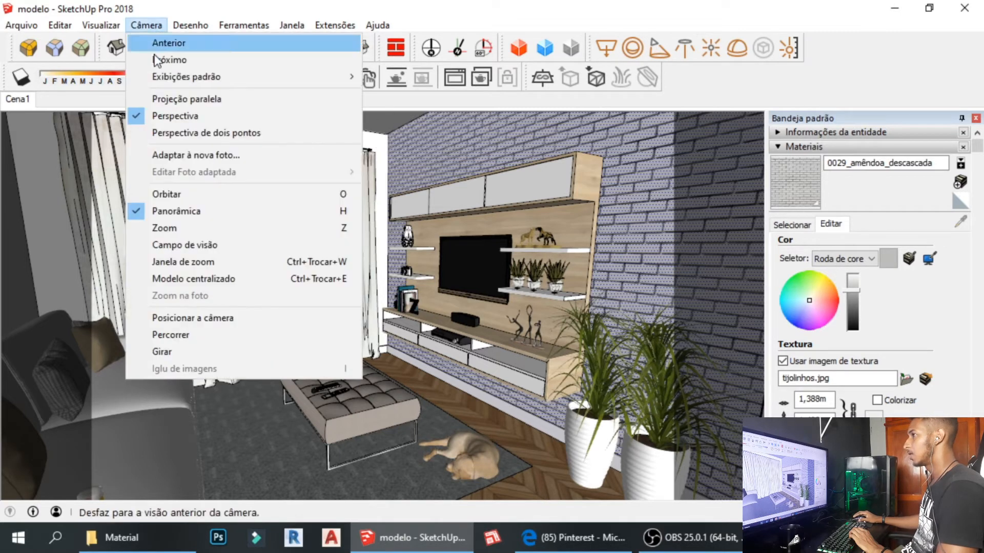
click(208, 132)
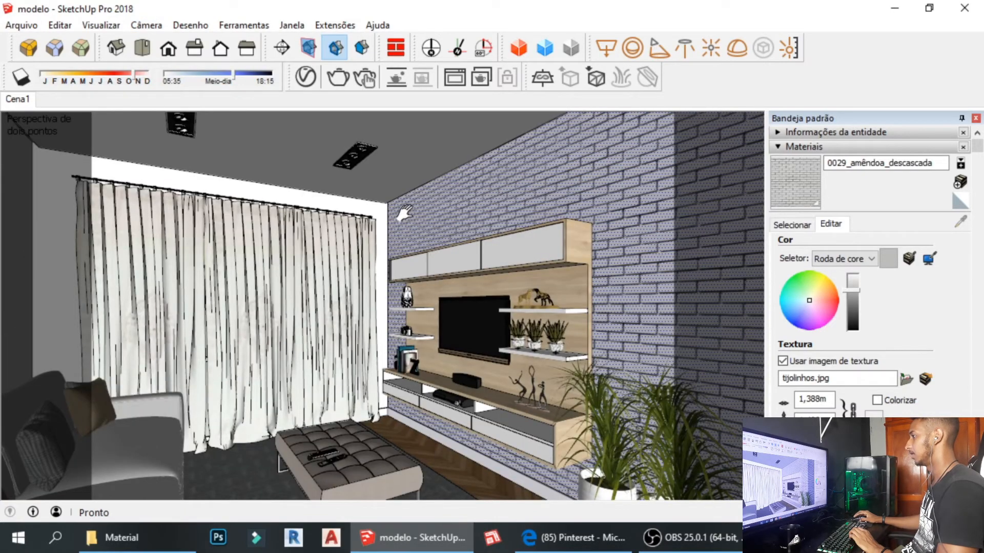
drag(405, 212, 392, 118)
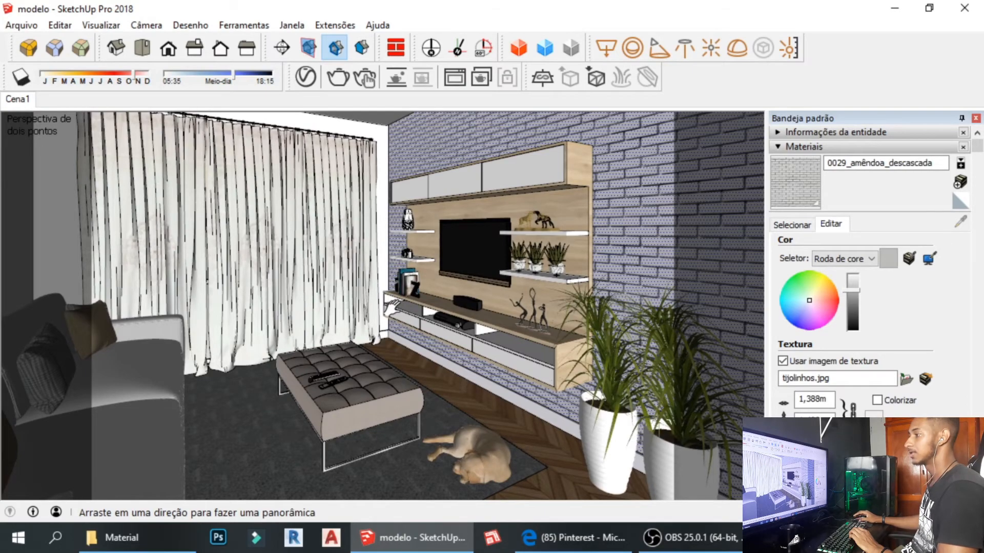
click(28, 100)
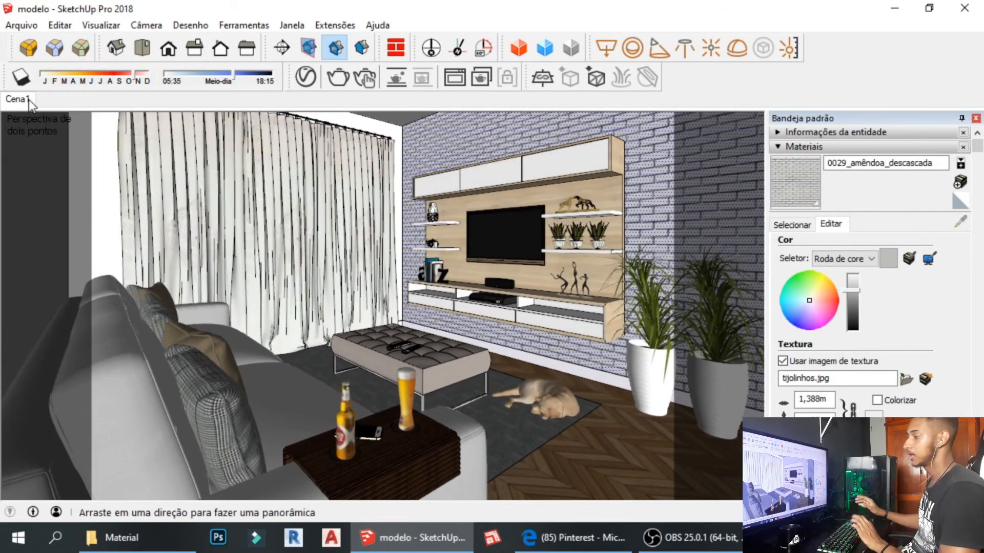
key(space)
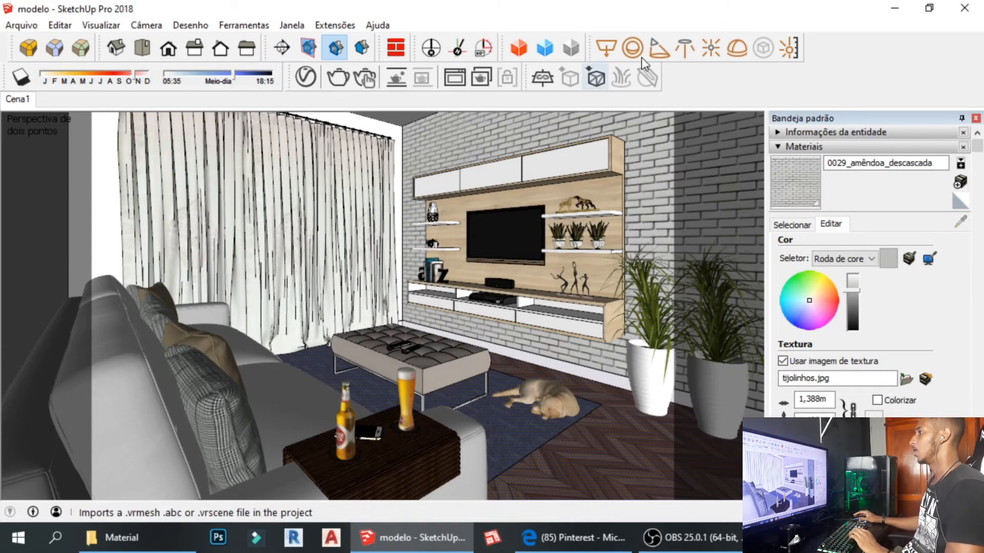
Turn on the Large Tool Set toolbar from the Toolbars list, then close it again.
click(112, 28)
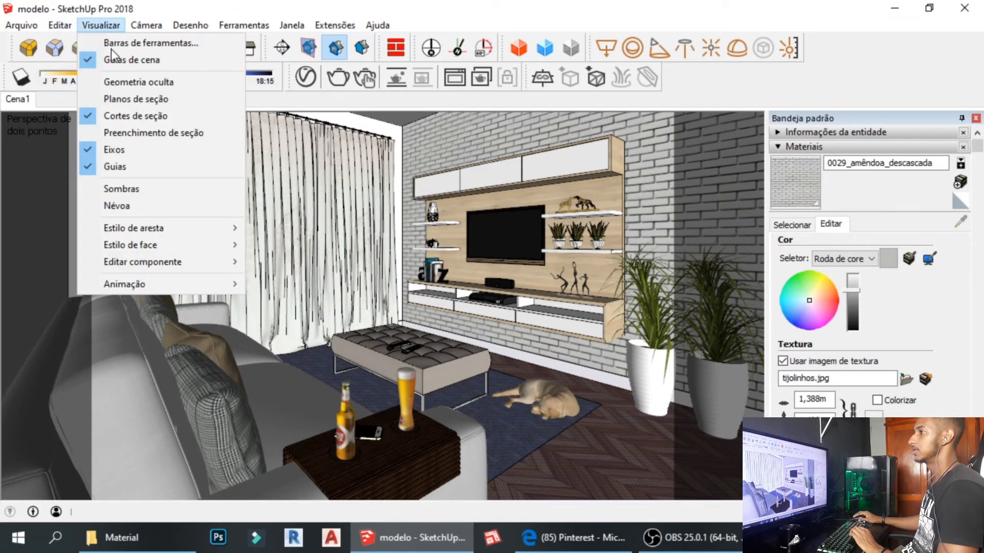
click(154, 46)
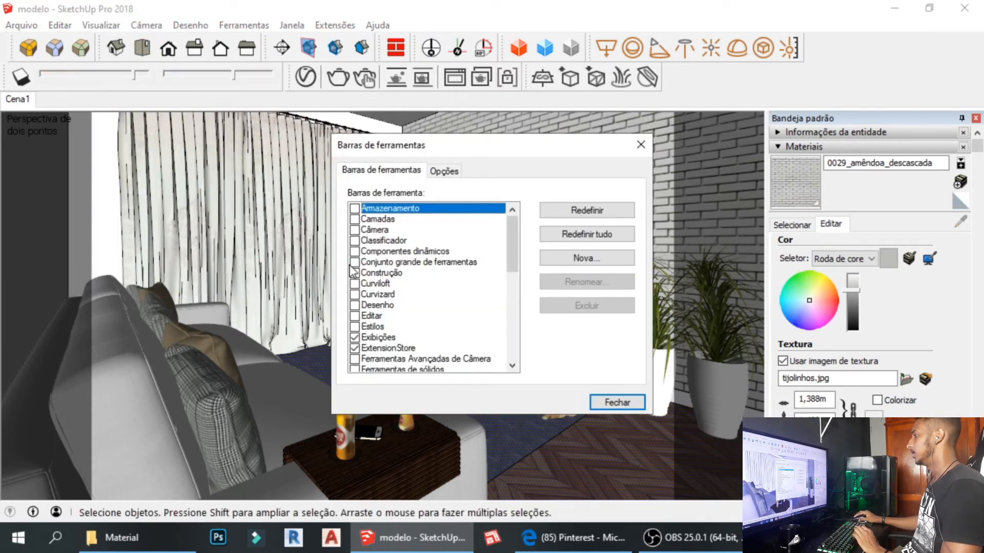
click(364, 263)
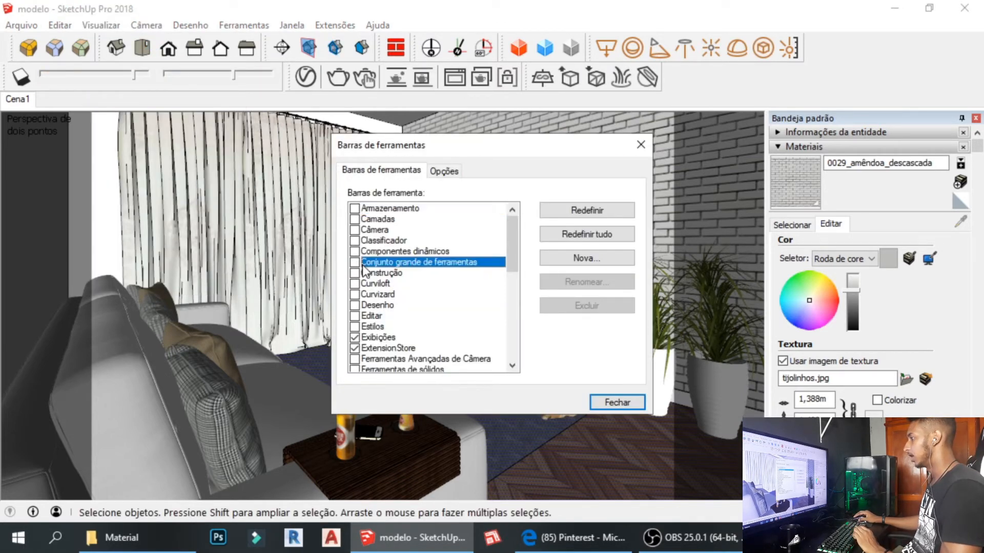
click(362, 263)
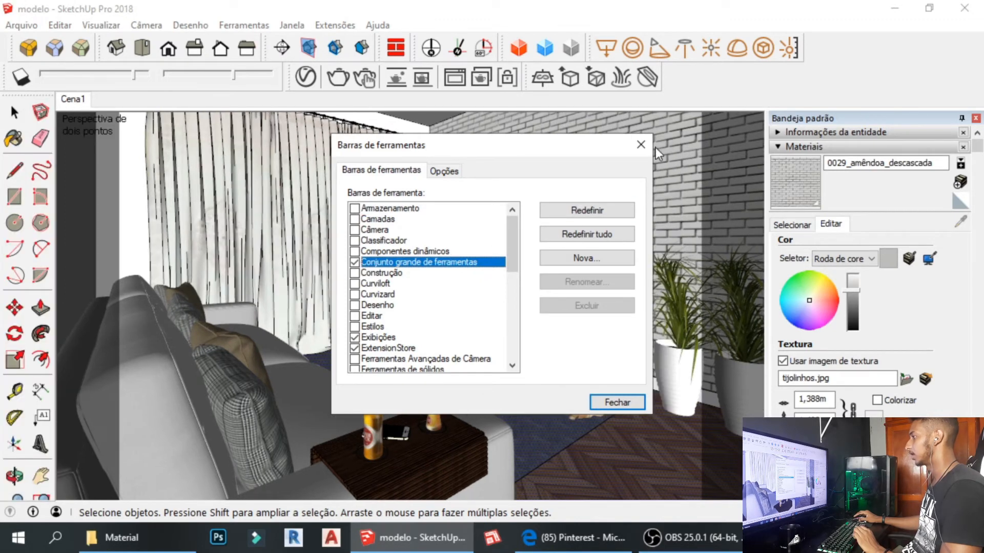
click(640, 145)
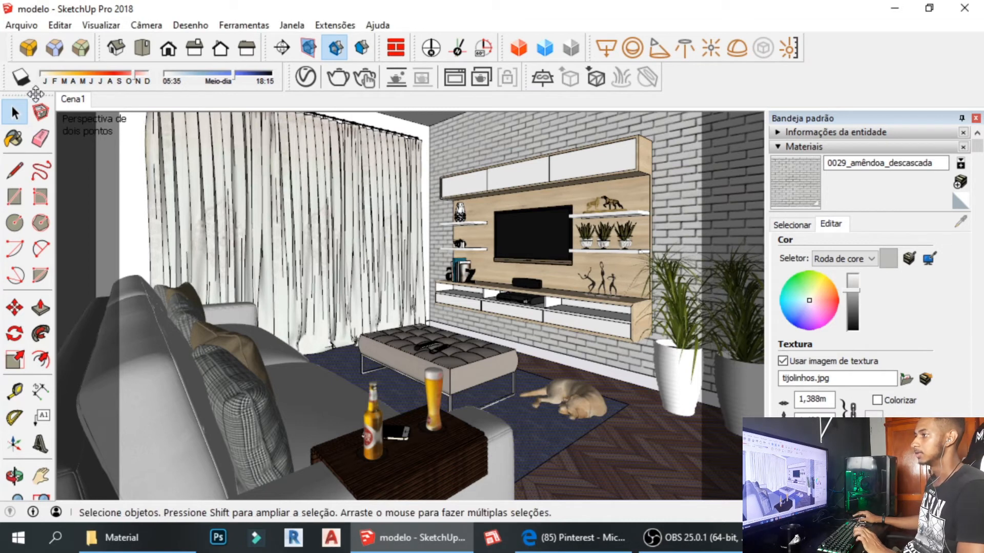
drag(10, 98, 73, 108)
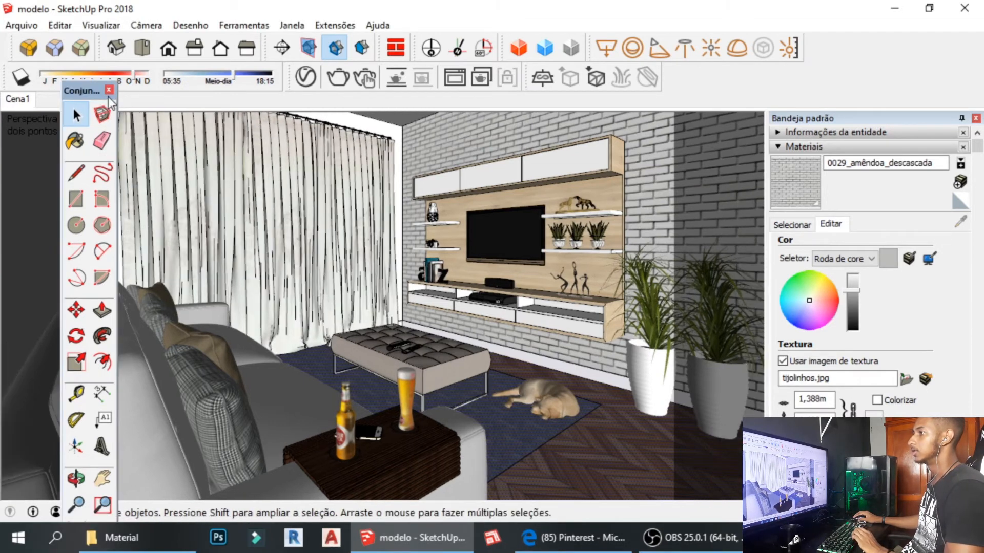
click(109, 89)
Enable the Câmera toolbar, dock it in the second toolbar row, and pick Olhar em volta.
click(144, 25)
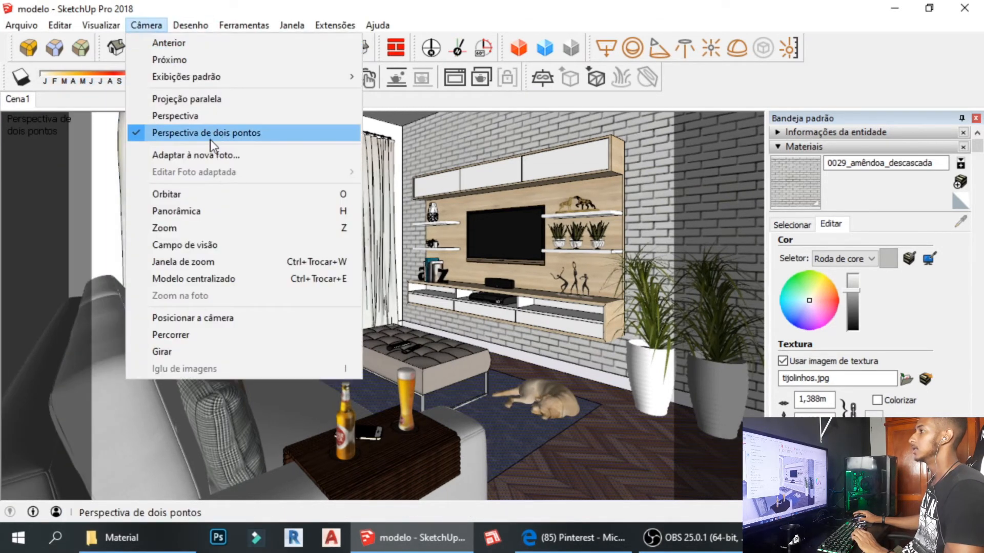
click(134, 26)
click(112, 29)
click(118, 41)
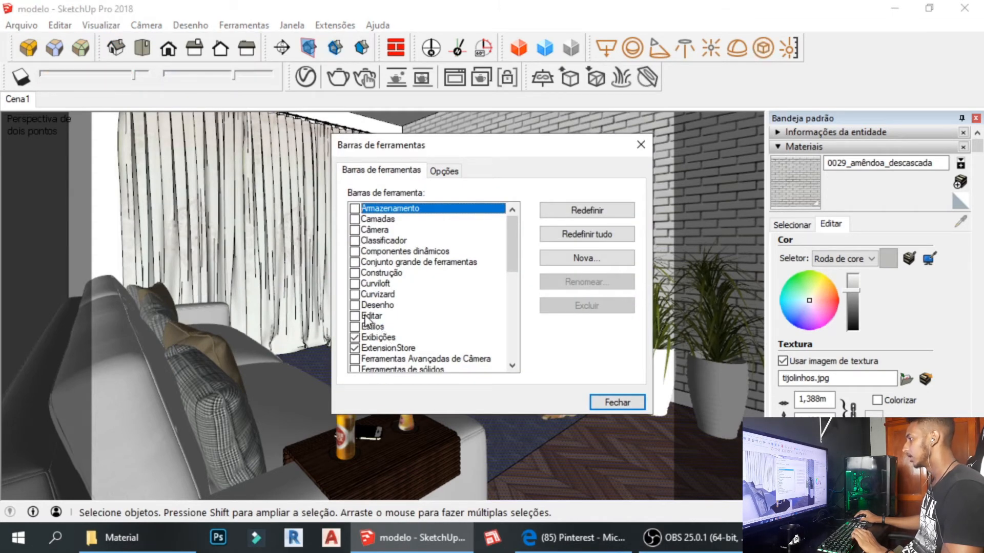
click(354, 229)
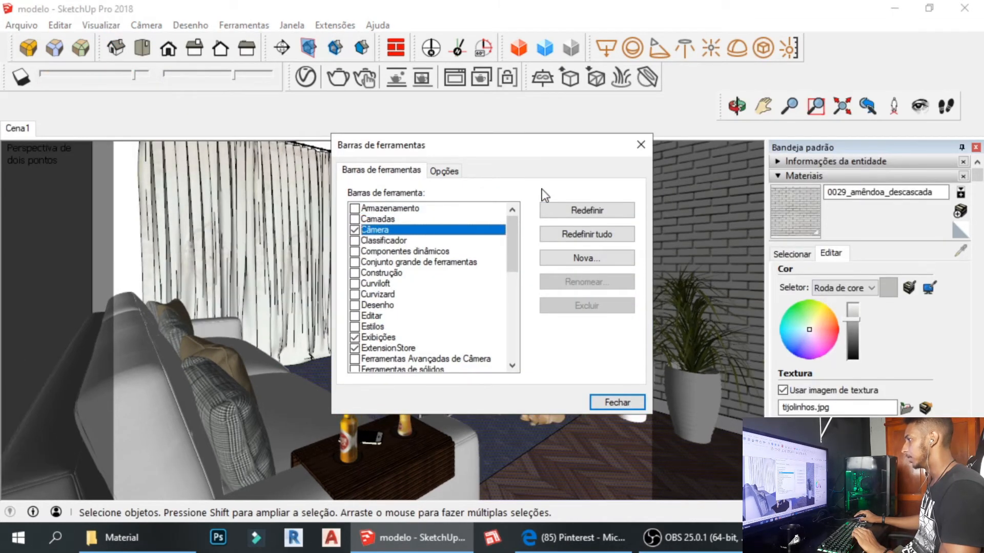
click(641, 144)
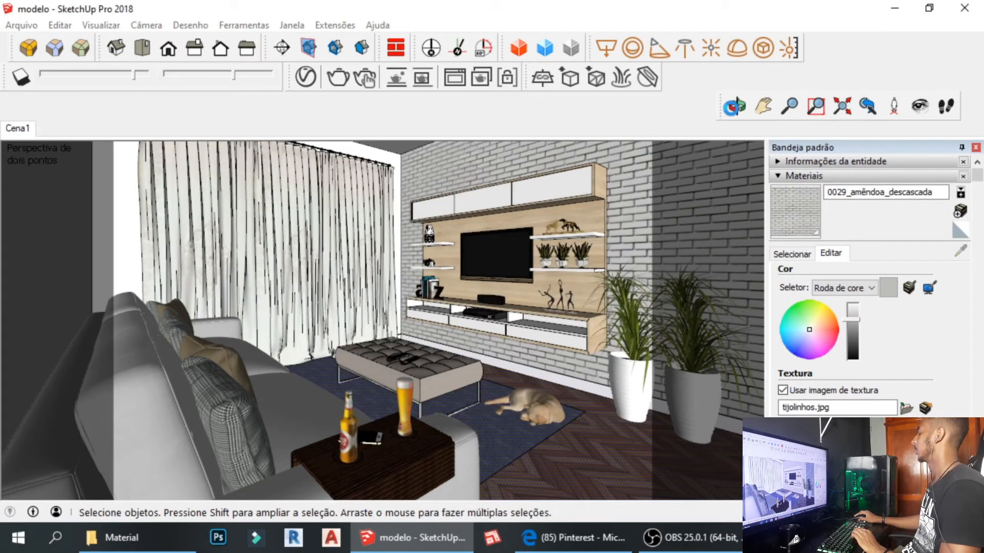
drag(717, 113, 663, 65)
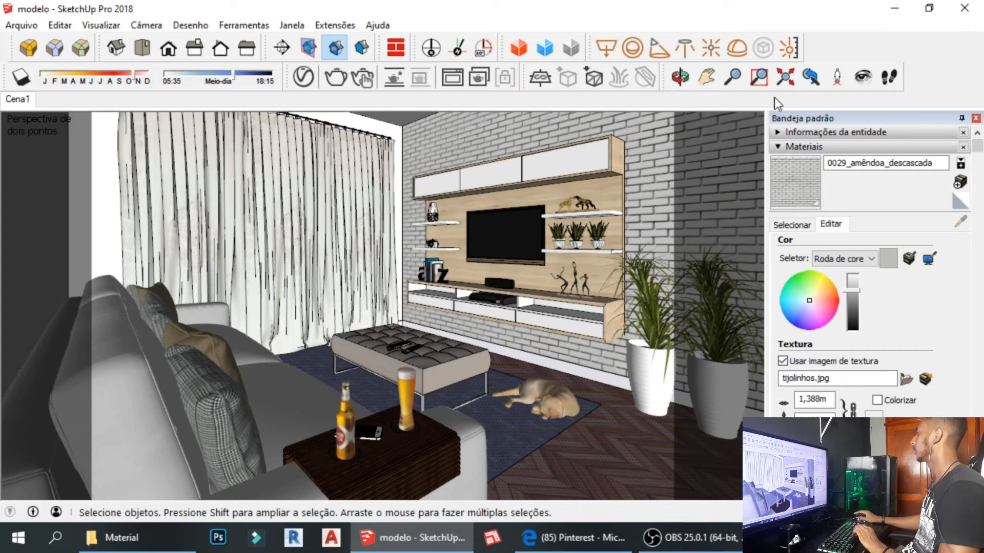
click(872, 84)
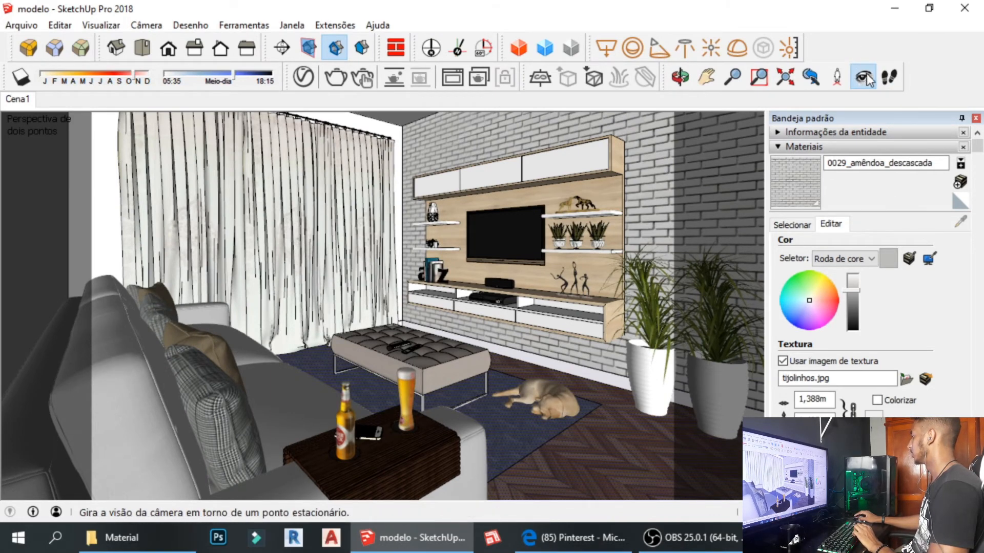
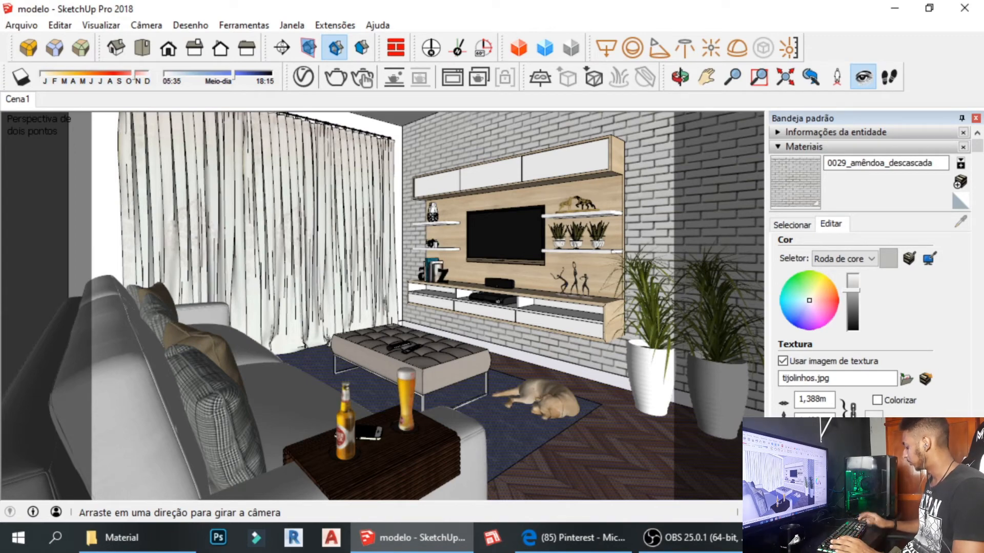
Set the camera eye height near the floor and pan the view up into the living room.
key(Return)
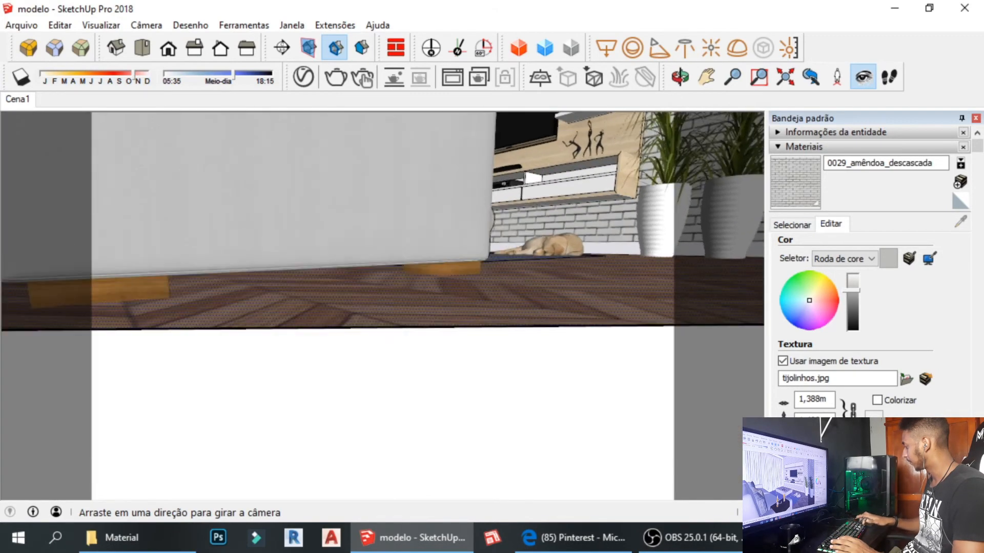
shift+middle_drag(430, 230, 431, 257)
shift+middle_drag(609, 271, 614, 351)
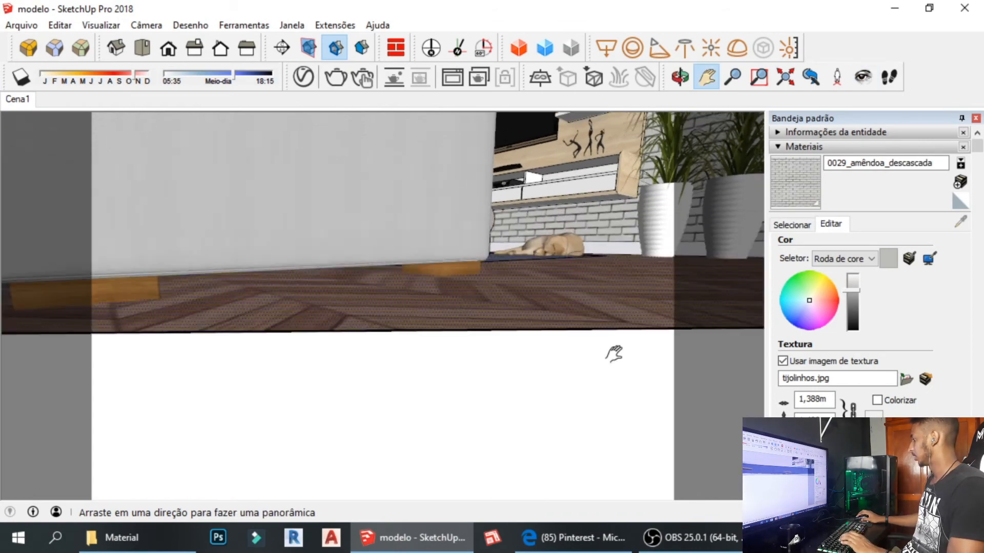
shift+middle_drag(523, 205, 533, 359)
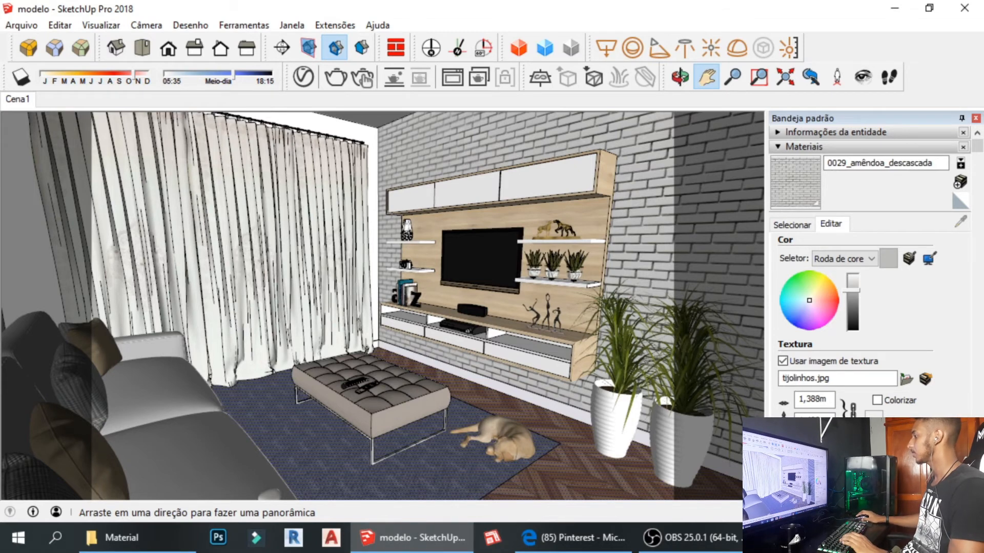
Look around at a new eye height, raise the view from below the floor, and restore Cena1.
click(862, 77)
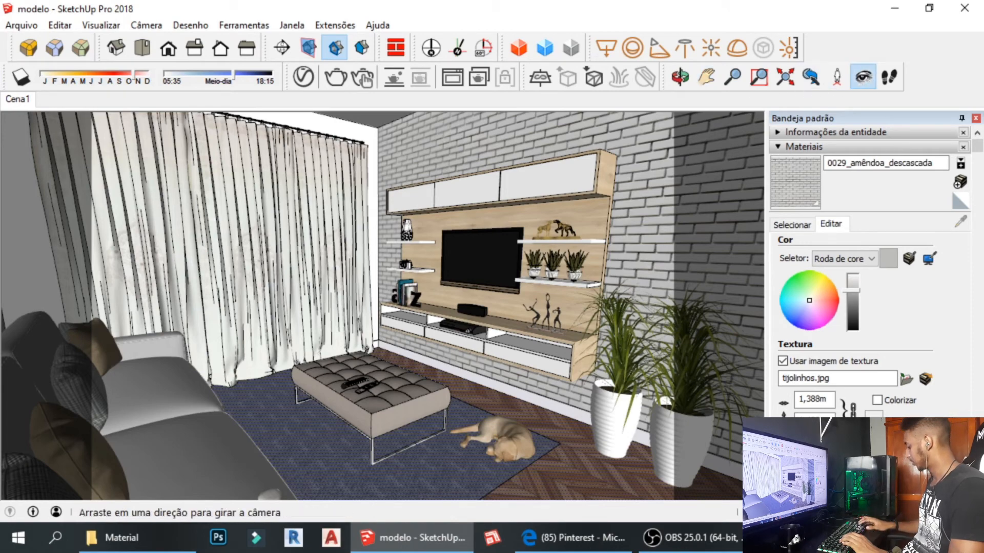
key(Return)
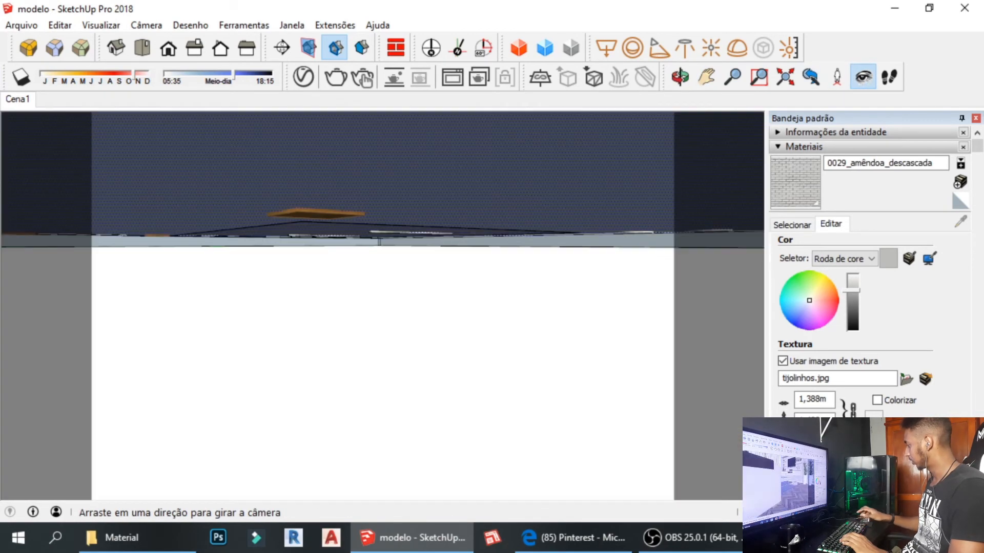
key(h)
drag(624, 375, 557, 547)
drag(646, 170, 564, 459)
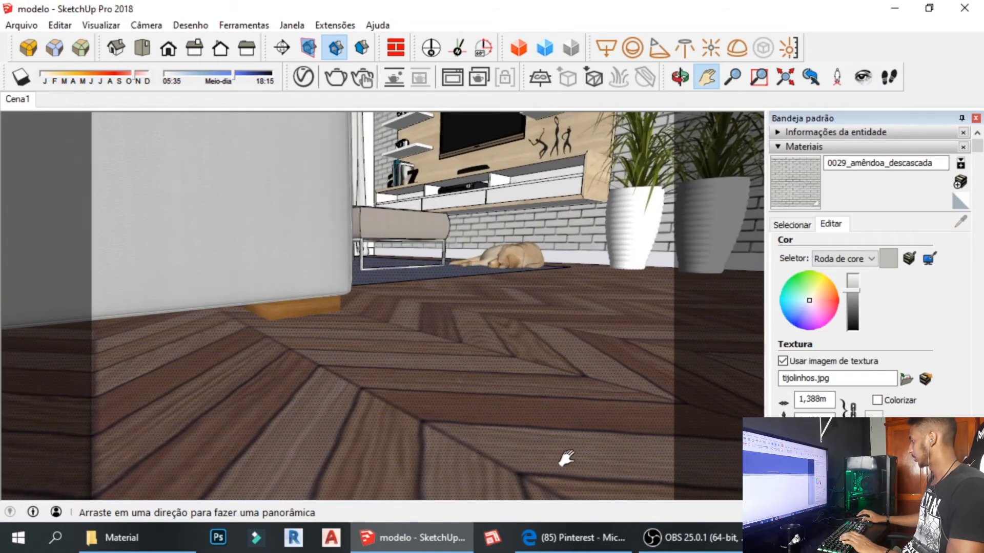
drag(509, 245, 490, 389)
scroll(490, 383, down, 2)
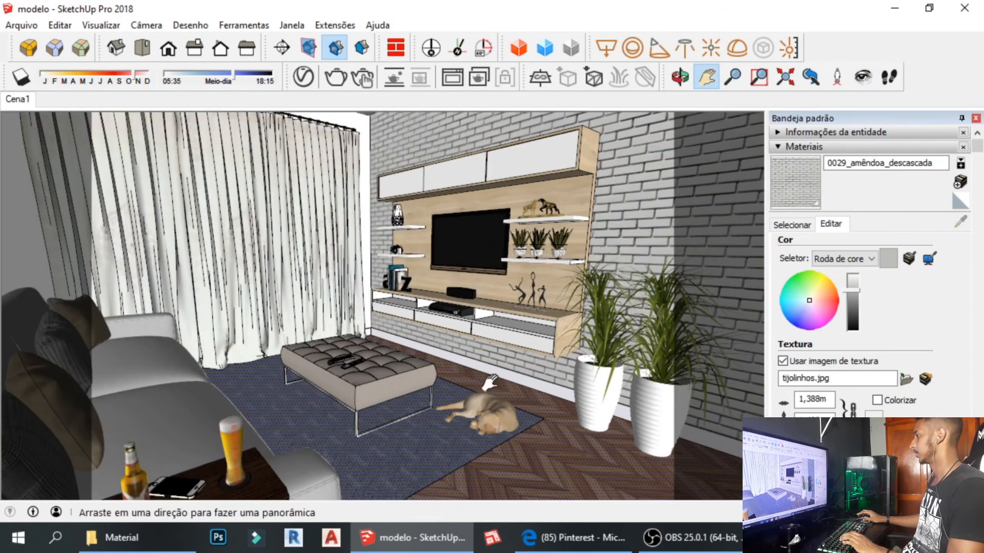
click(26, 97)
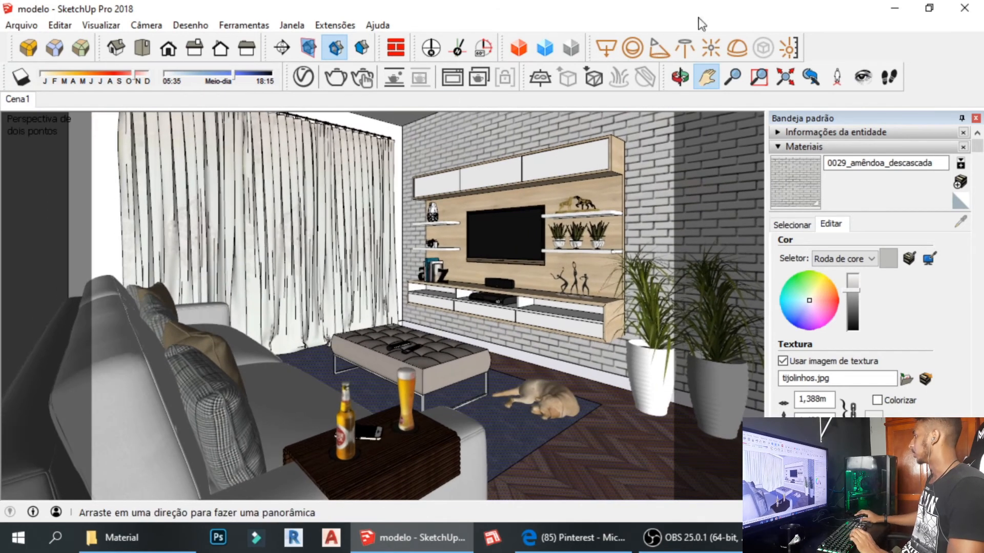
Orbit toward the curtain and TV wall, restore the Cena1 view, and open the Visualizar menu.
click(861, 81)
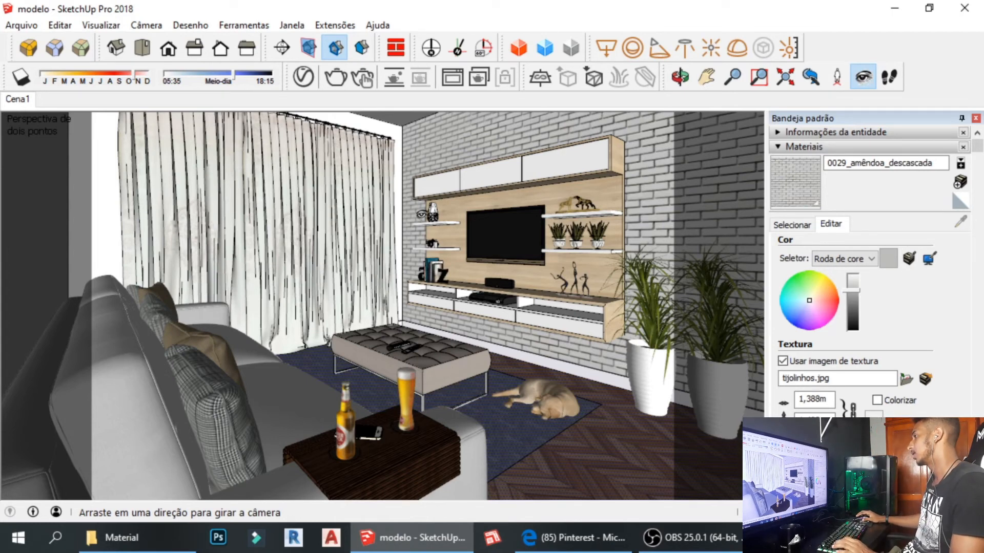
key(space)
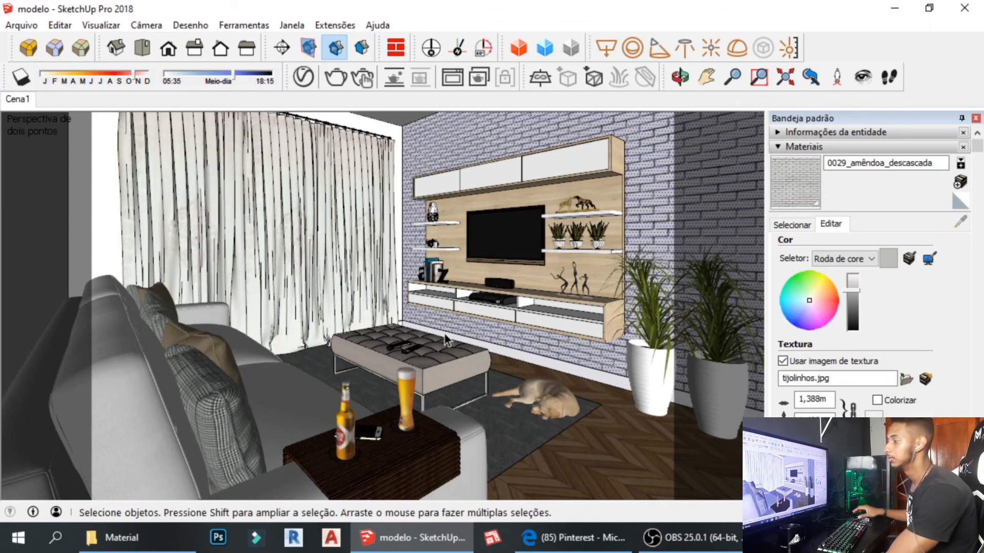
middle_drag(167, 239, 497, 320)
middle_drag(136, 173, 300, 243)
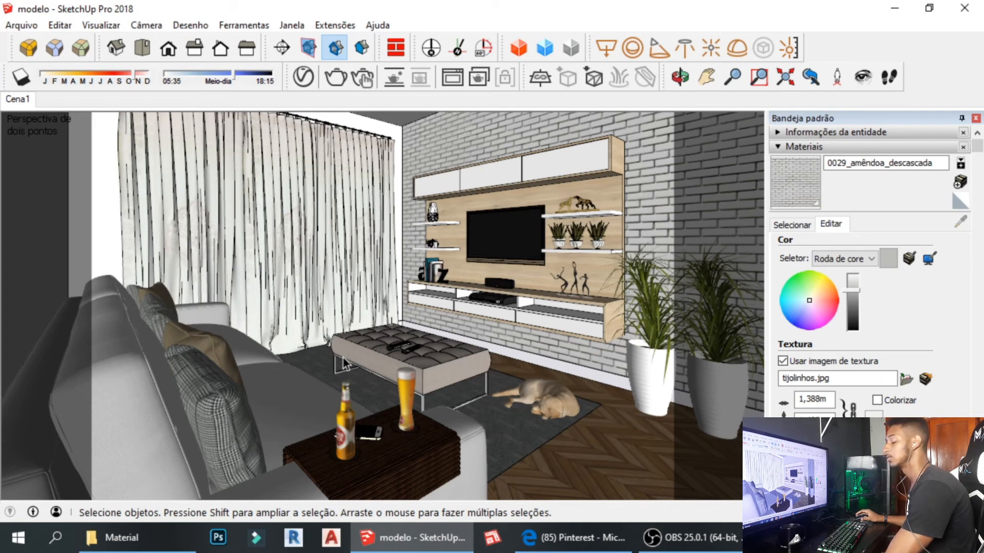
scroll(370, 308, down, 4)
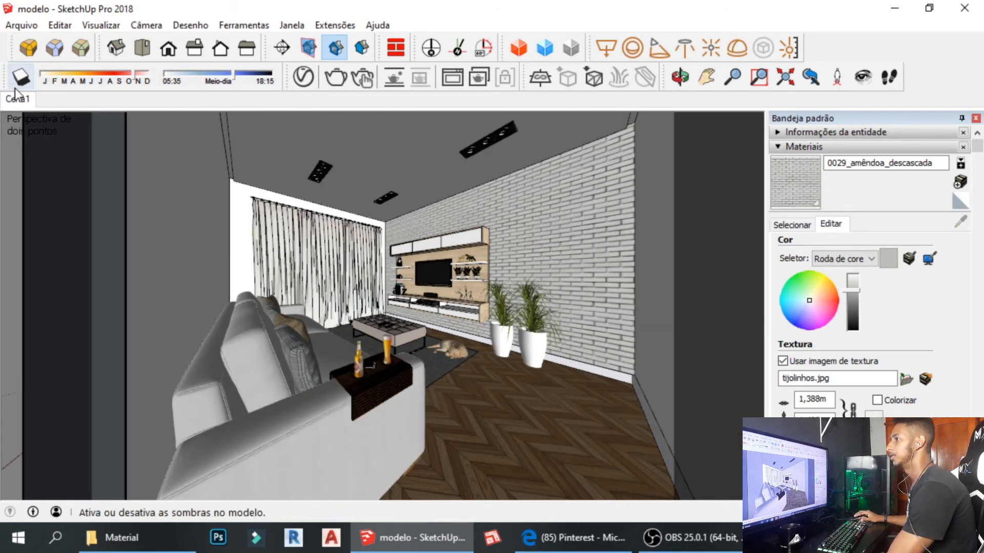
click(28, 101)
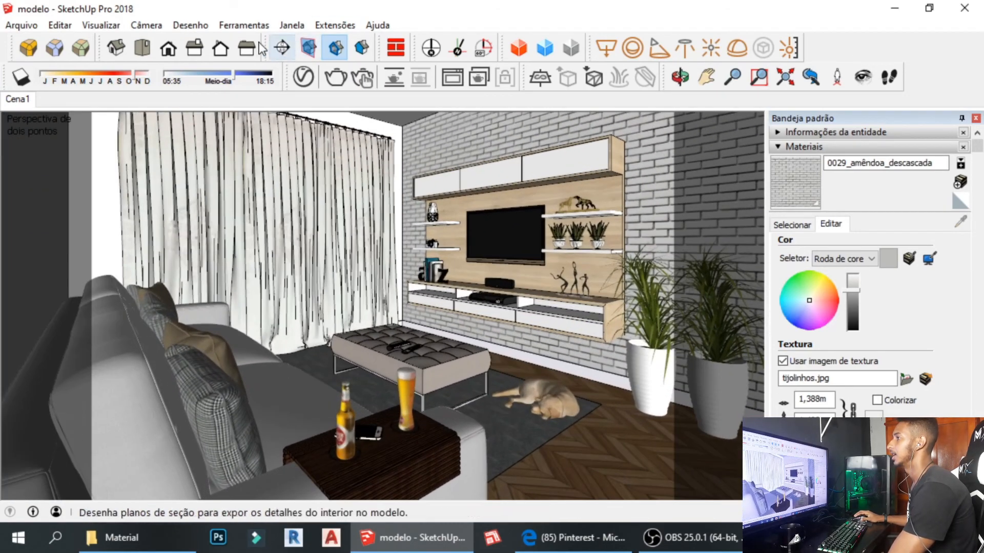
click(146, 25)
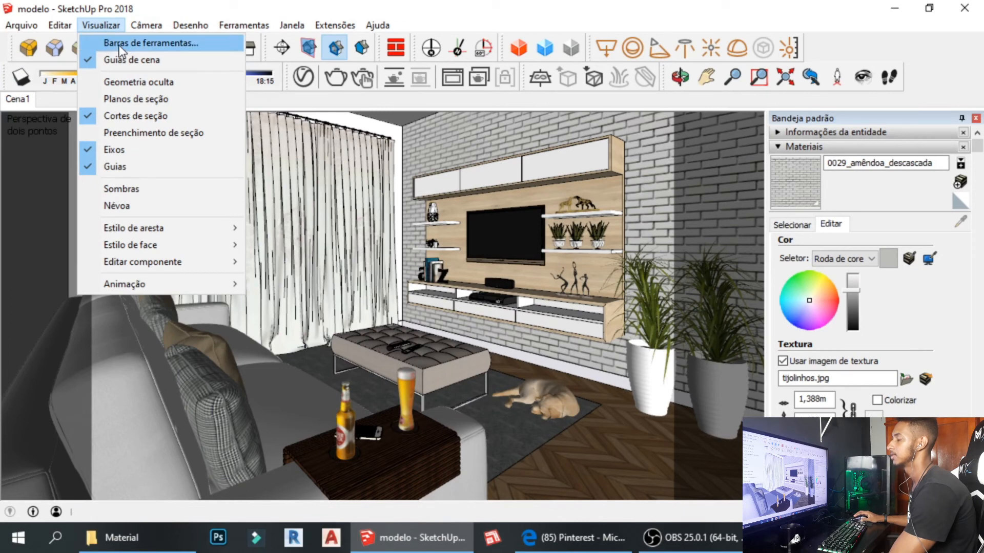
Confirm the Seção toolbar is checked in Barras de ferramentas, then close the list.
click(119, 45)
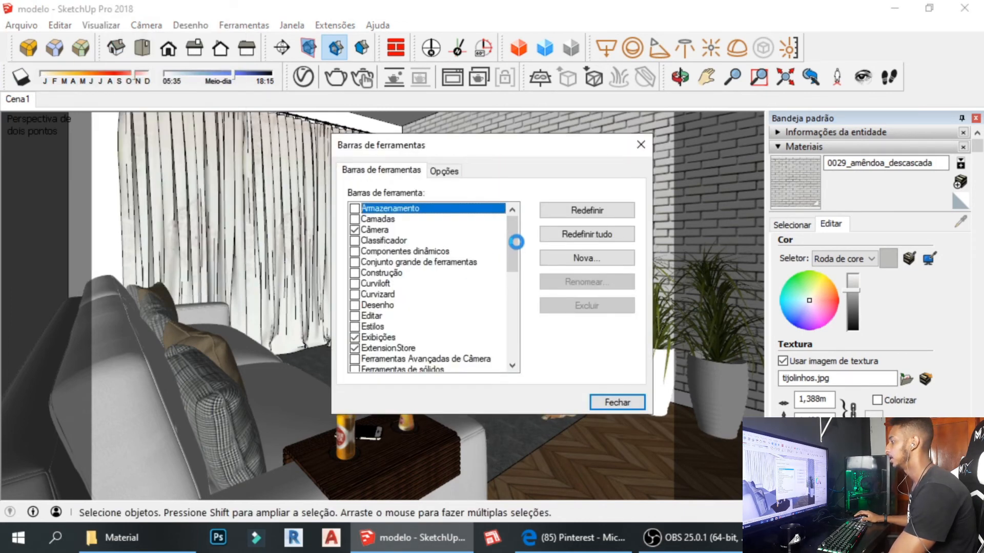
drag(511, 235, 519, 305)
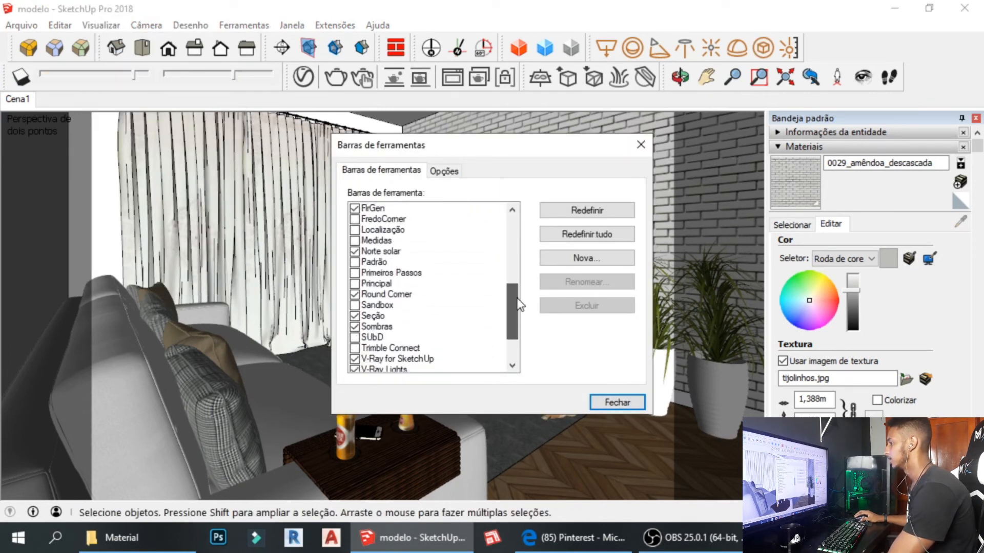
click(356, 319)
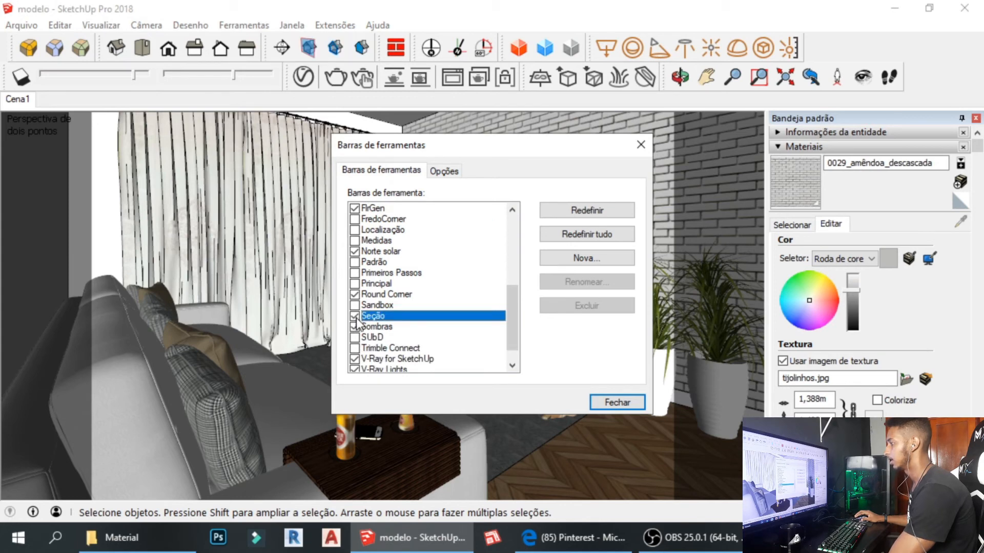
click(639, 145)
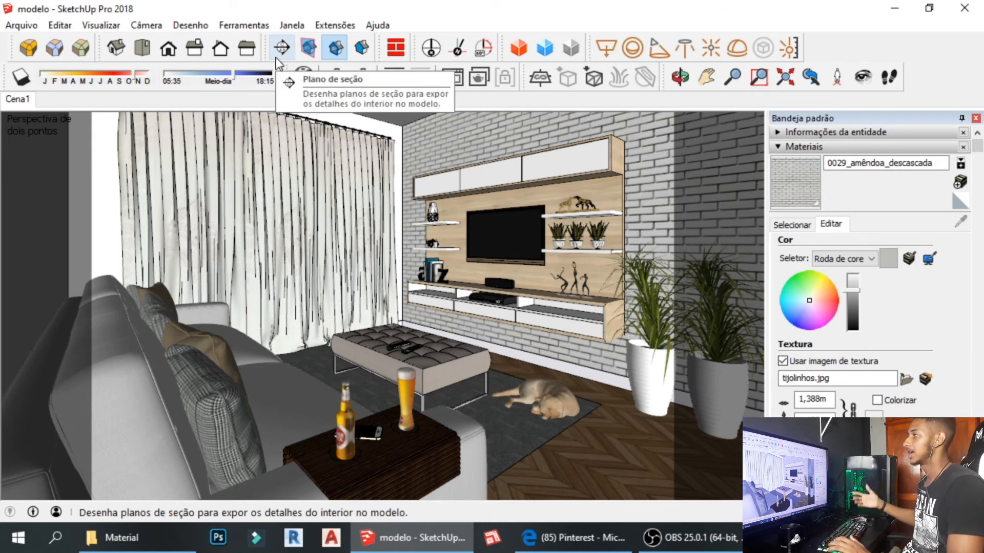
click(310, 50)
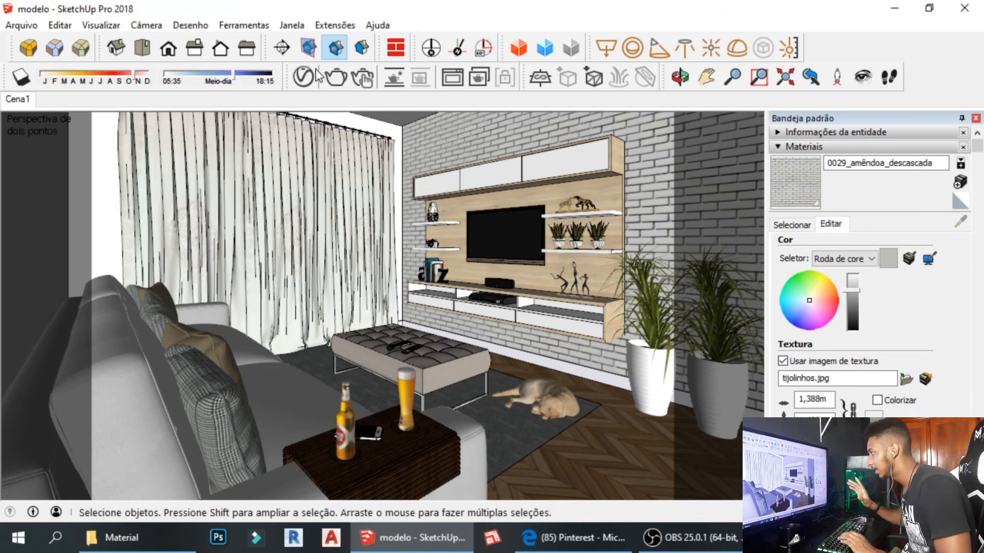
key(h)
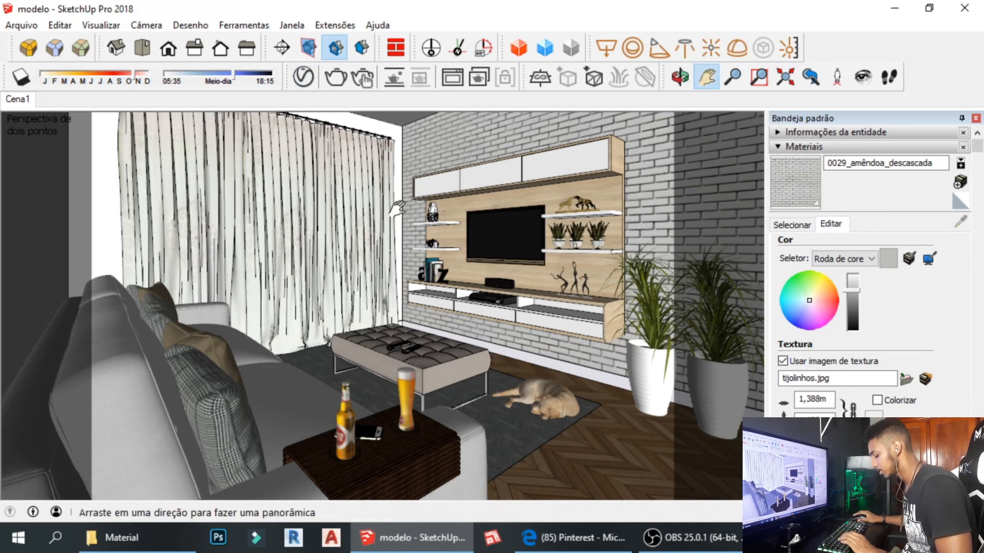
drag(399, 208, 364, 199)
click(98, 27)
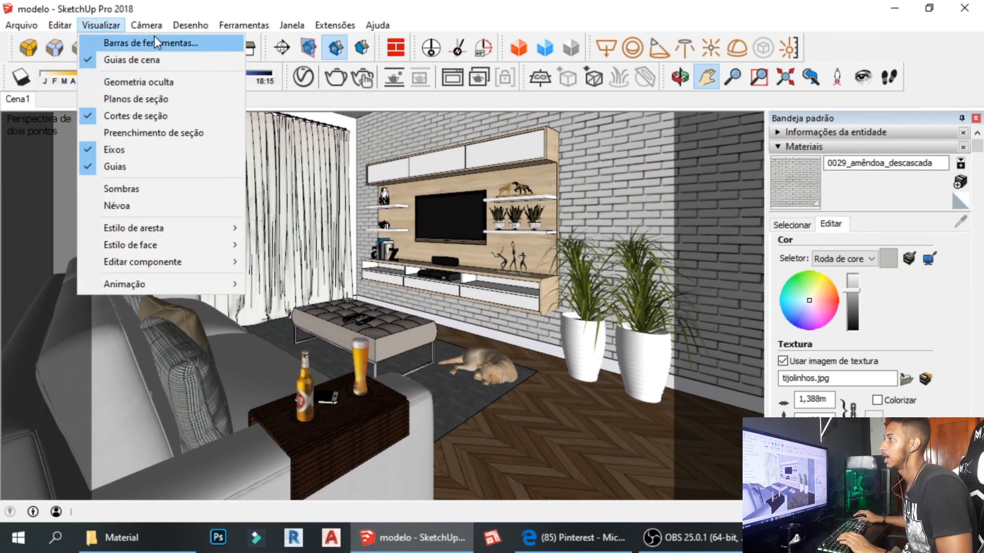
mouse_move(178, 290)
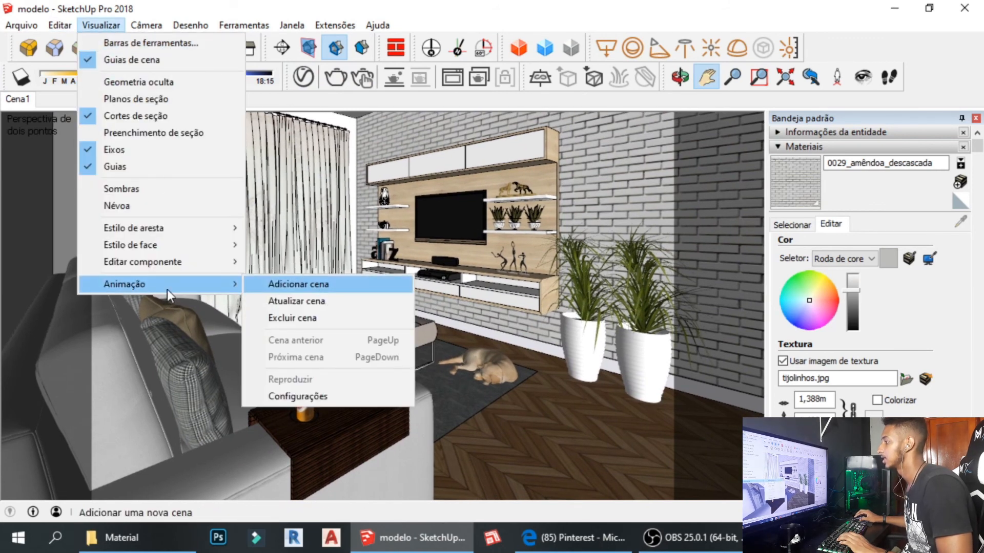
click(155, 54)
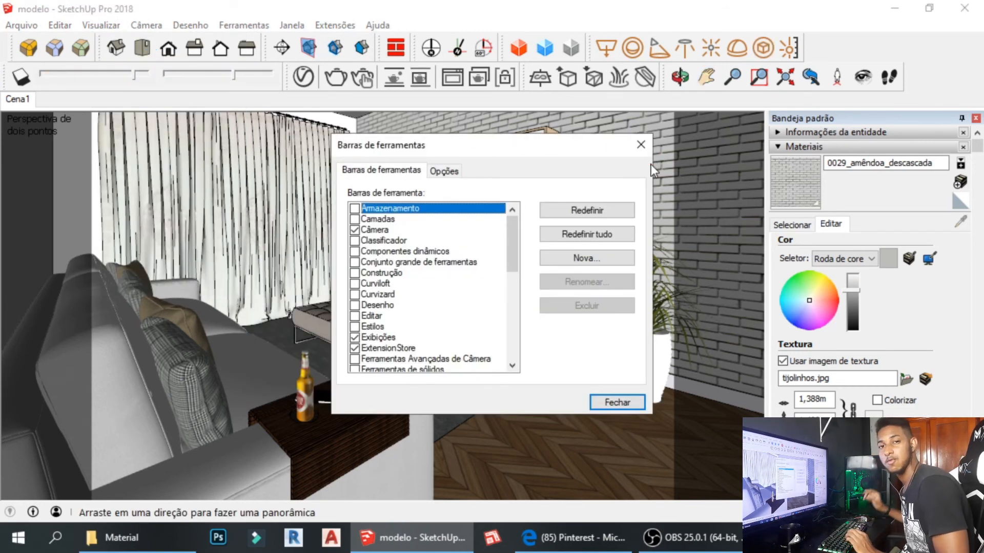
click(643, 150)
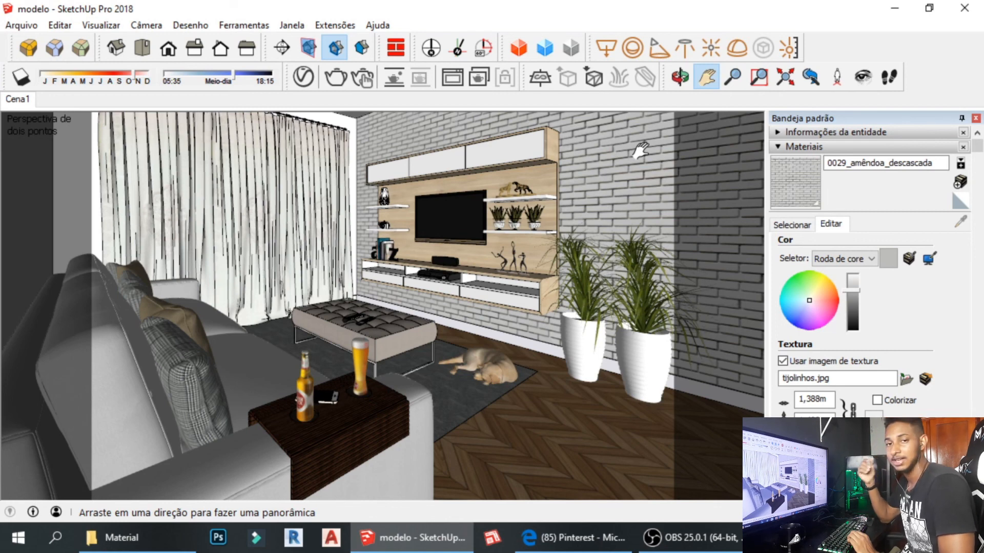
click(33, 100)
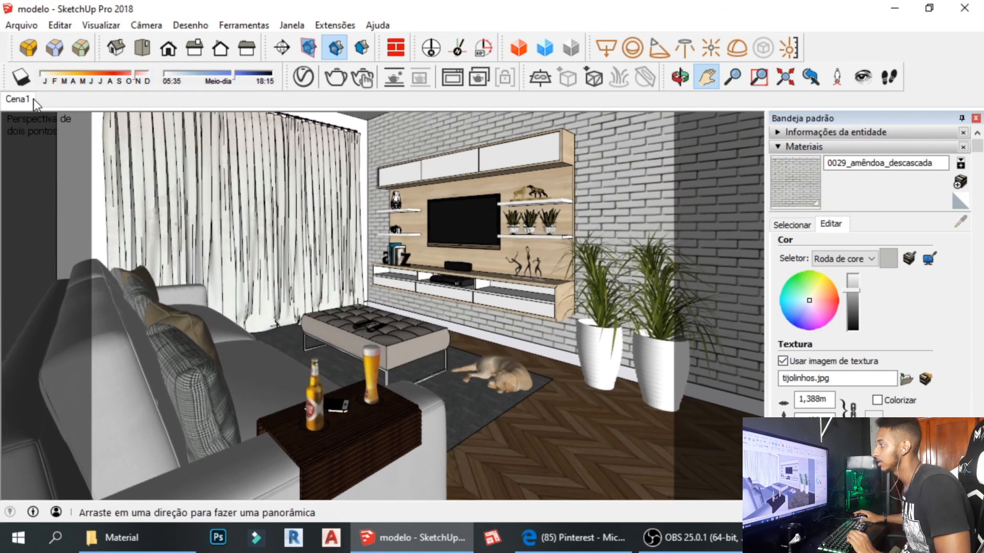